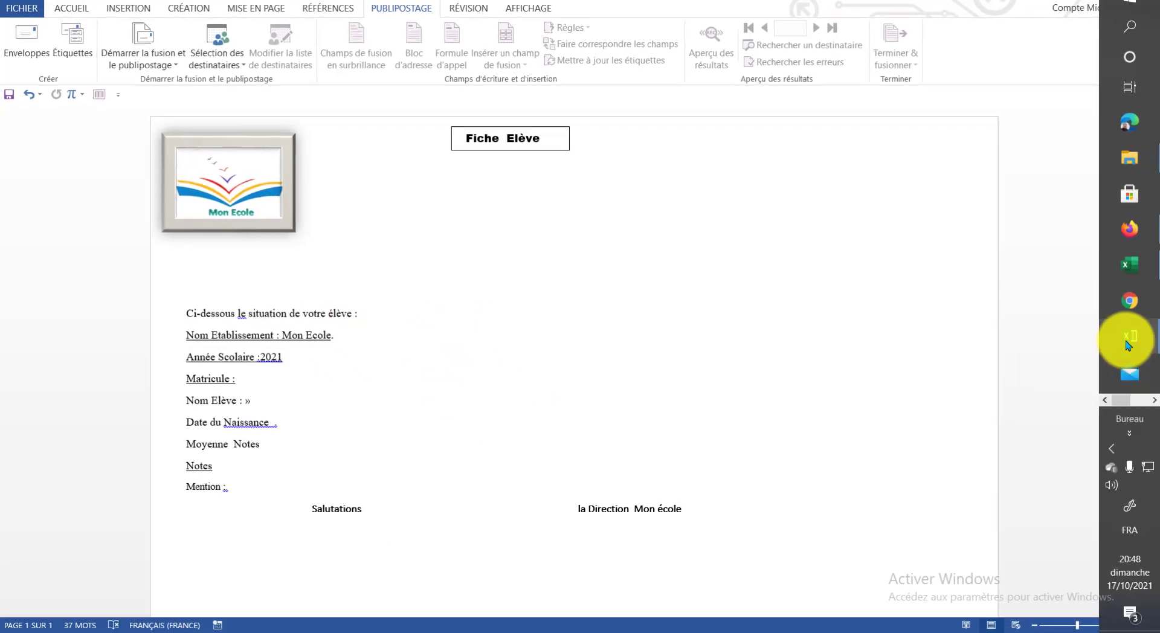
Bring up the Excel workbook with the students' grades from the taskbar.
{"action": "mouse_move", "coordinate": [1118, 343]}
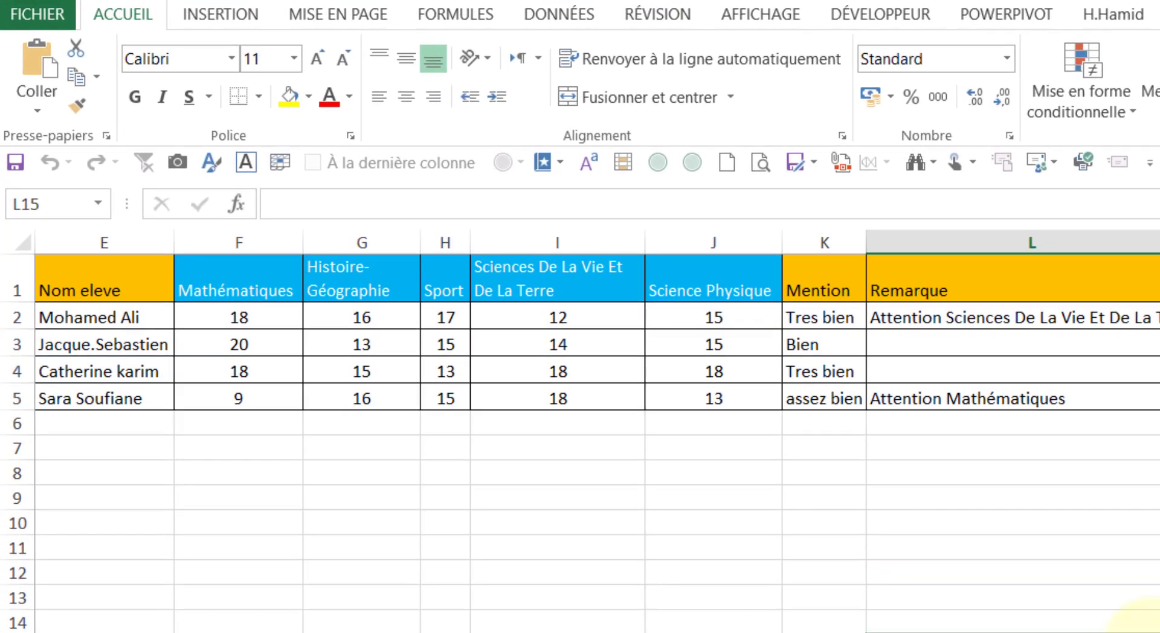
Replace the photo link in cell P2 with a hyperlink to 1.jpg in folder XX.
{"action": "scroll", "coordinate": [598, 431], "scroll_direction": "left", "scroll_amount": 4}
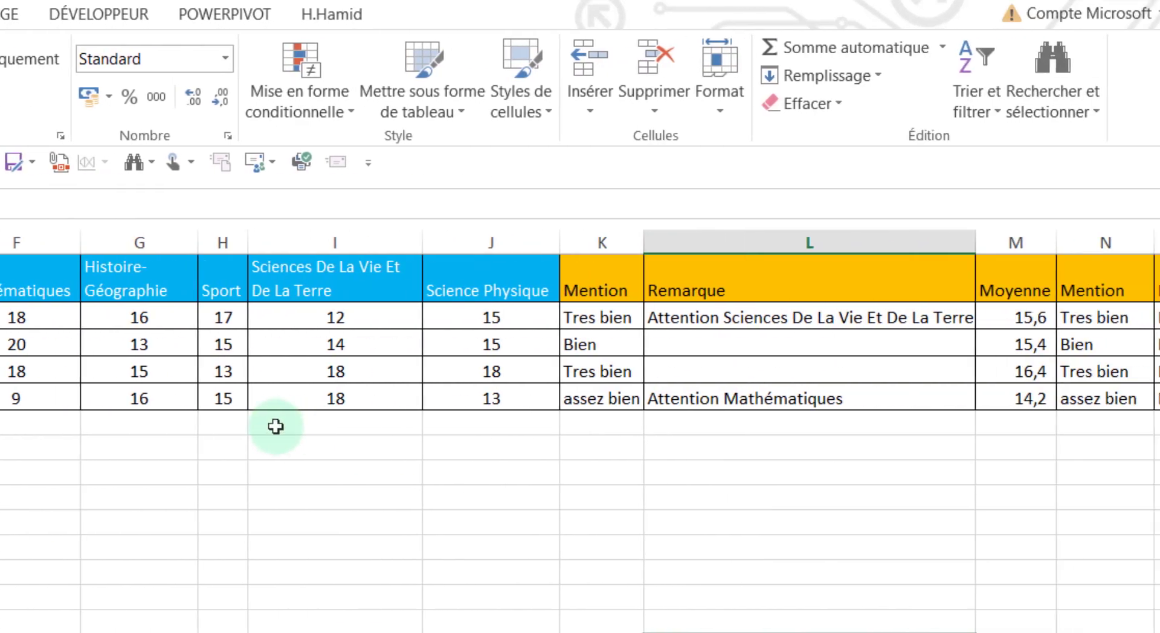
{"action": "scroll", "coordinate": [580, 431], "scroll_direction": "right", "scroll_amount": 2}
{"action": "scroll", "coordinate": [579, 431], "scroll_direction": "right", "scroll_amount": 2}
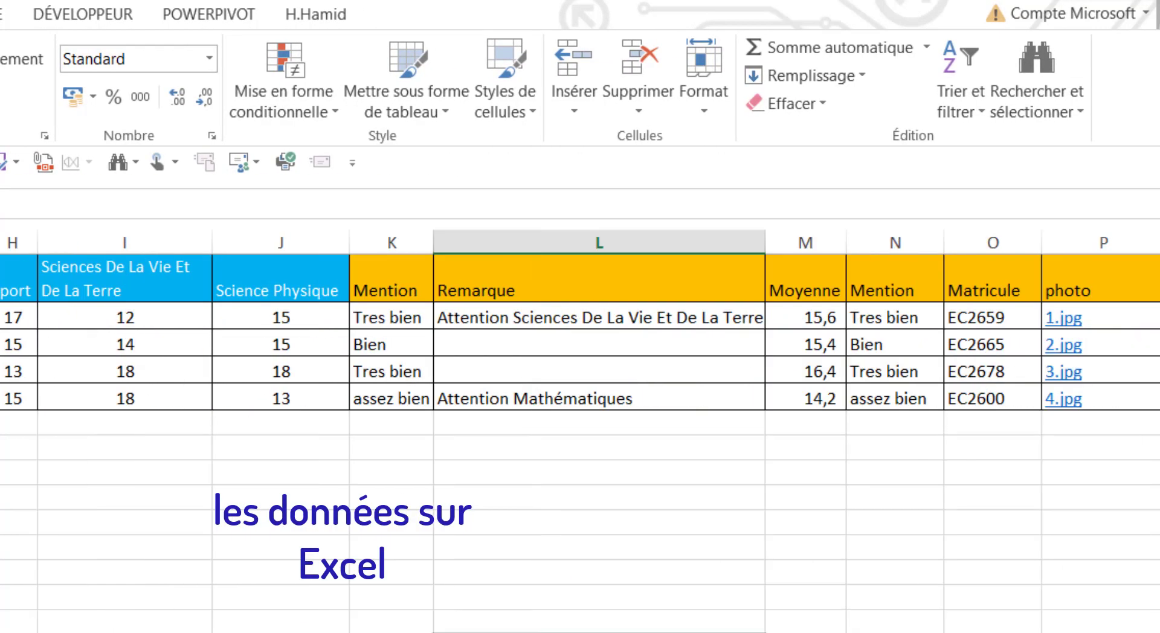
{"action": "scroll", "coordinate": [579, 431], "scroll_direction": "right", "scroll_amount": 3}
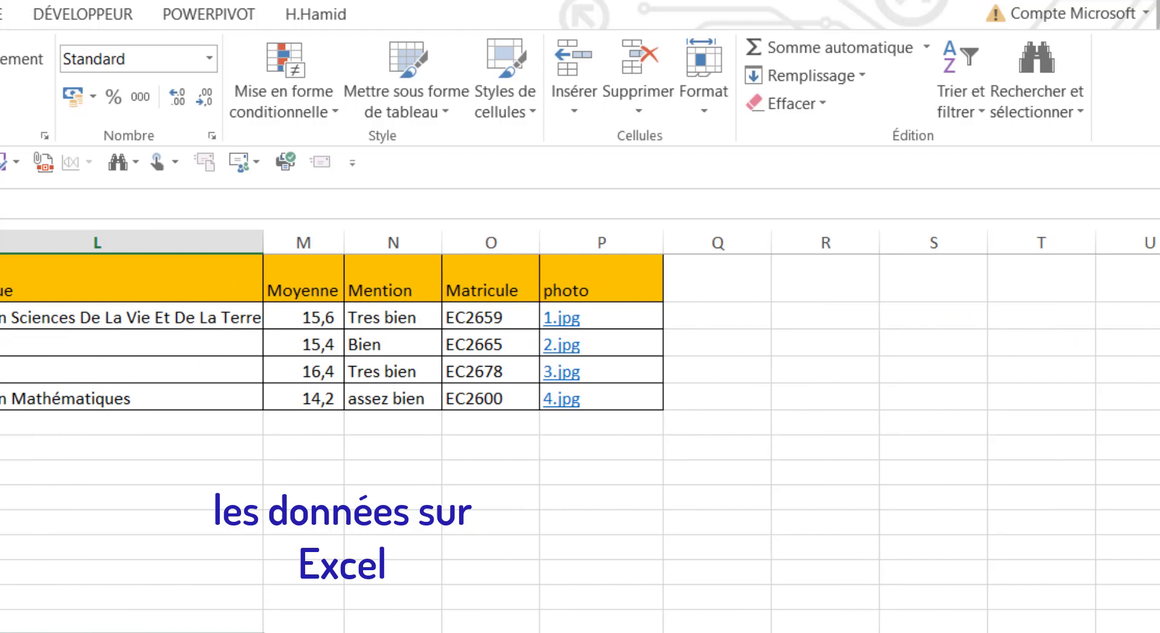
{"action": "left_click", "coordinate": [626, 320]}
{"action": "key", "text": "Delete"}
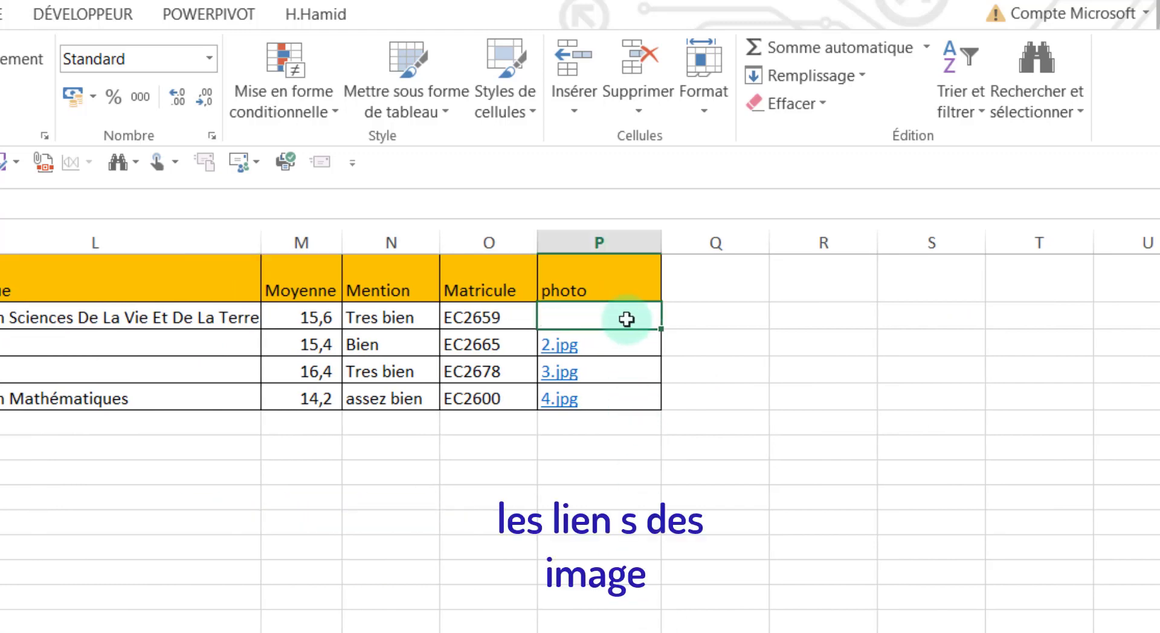
{"action": "right_click", "coordinate": [626, 319]}
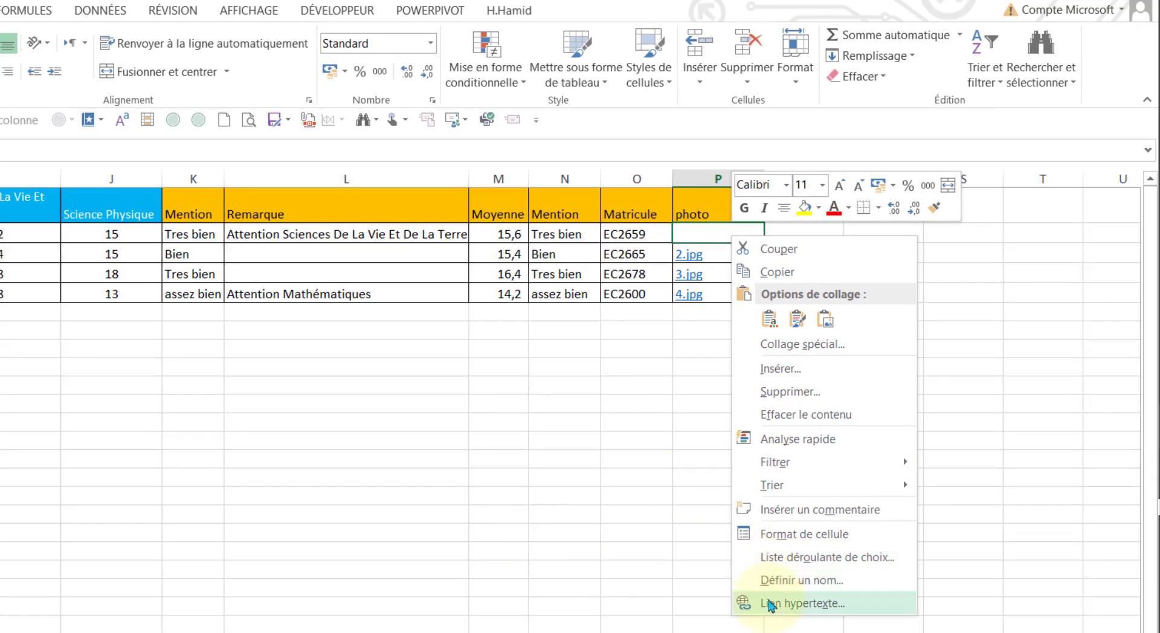
{"action": "left_click", "coordinate": [774, 602]}
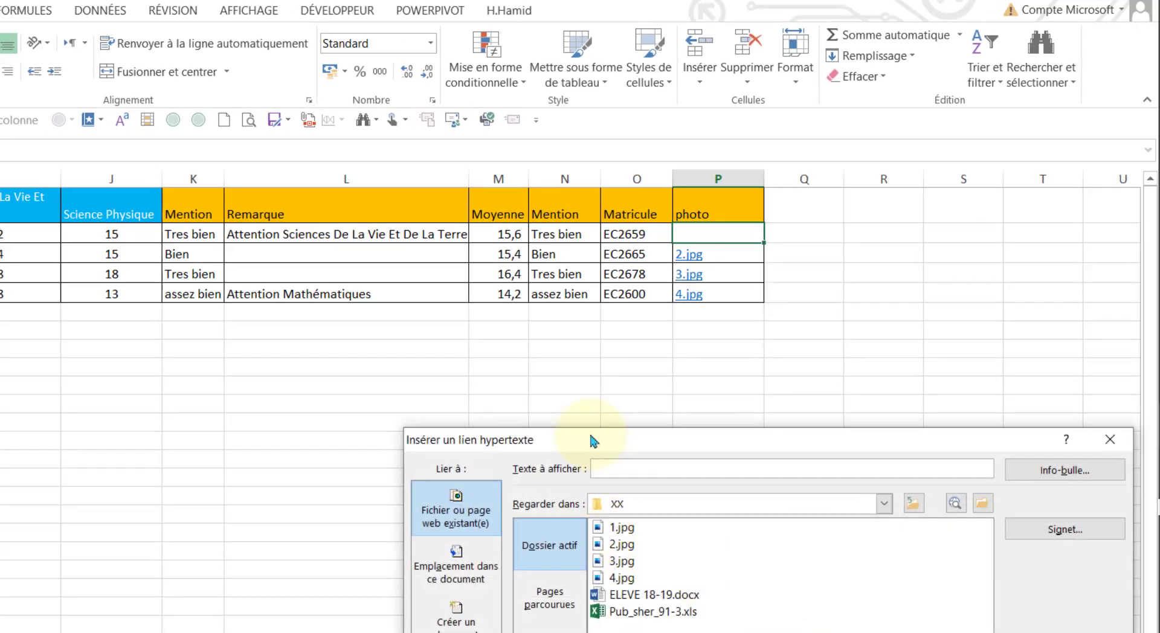
{"action": "left_click_drag", "start_coordinate": [592, 439], "coordinate": [291, 125]}
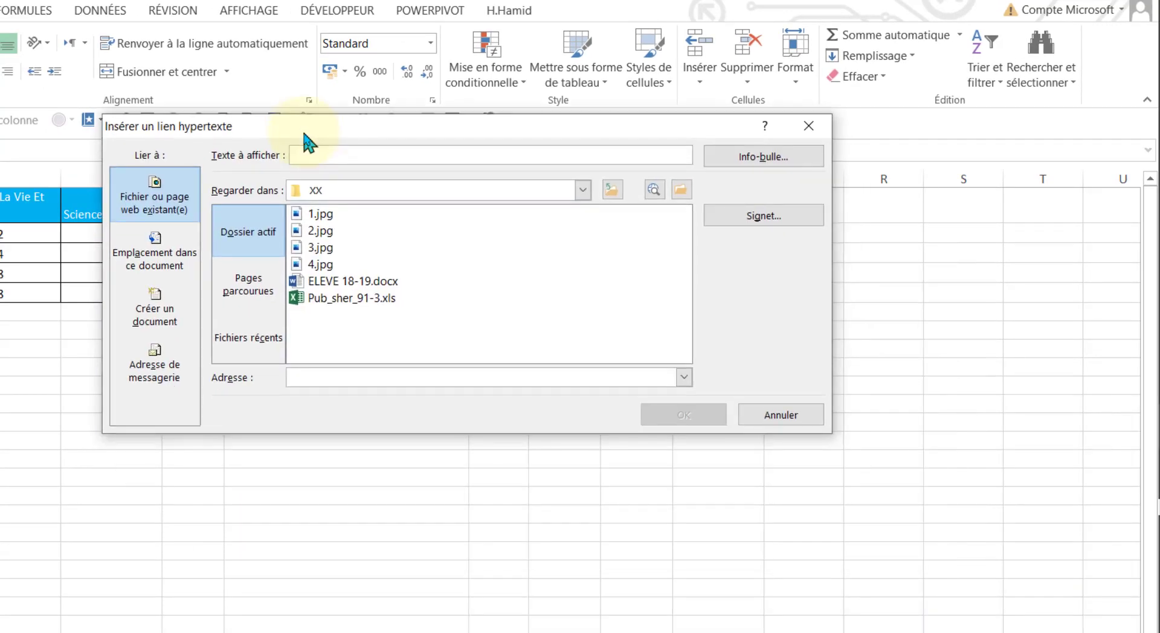
{"action": "left_click", "coordinate": [327, 216]}
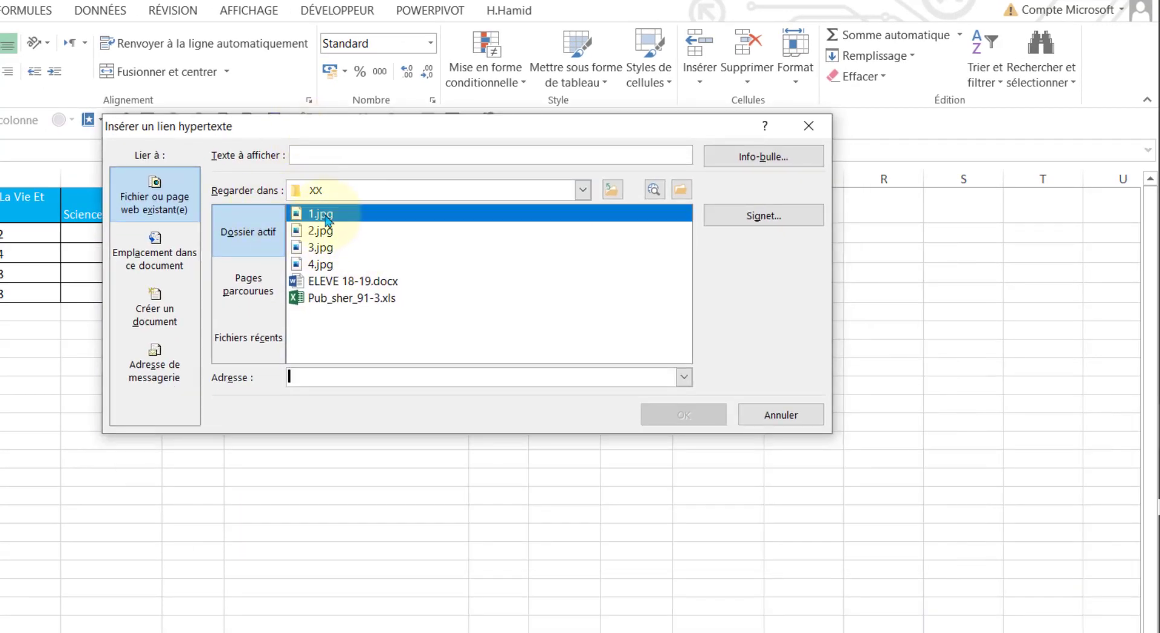
{"action": "left_click", "coordinate": [648, 417]}
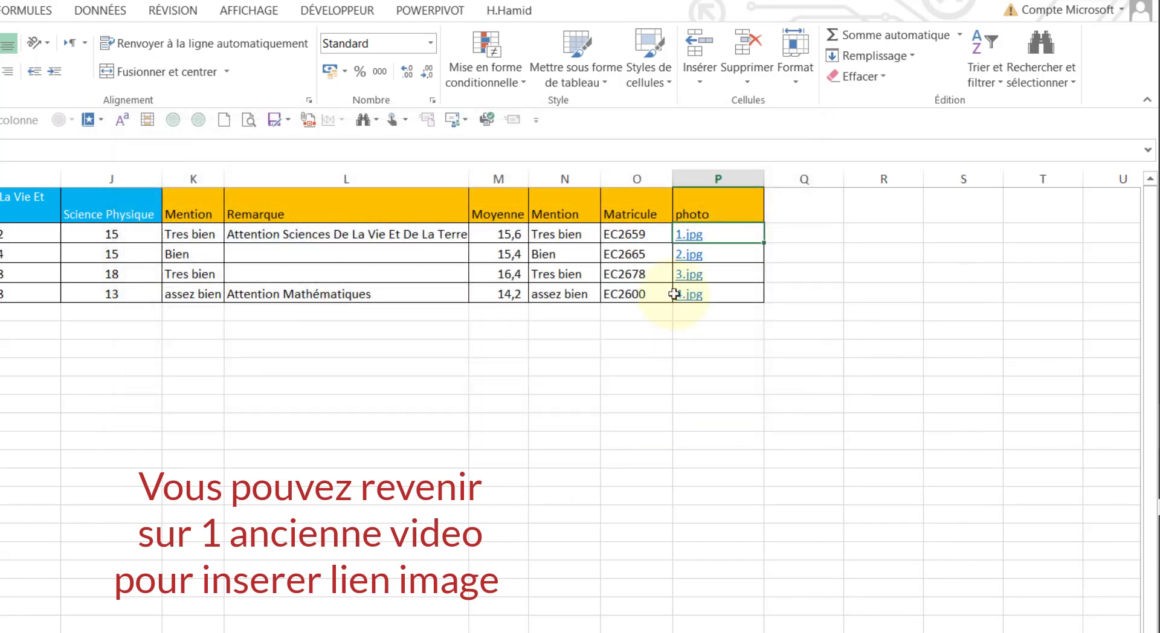
{"action": "left_click", "coordinate": [722, 545]}
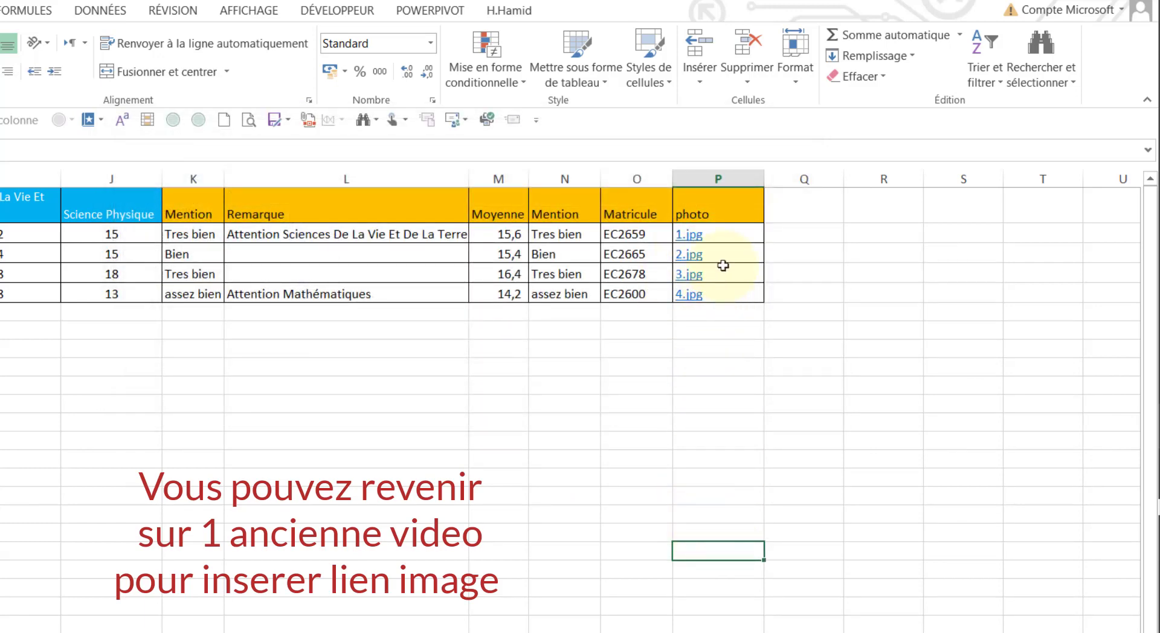
Back in the Fiche Elève letter, place the cursor on the top empty line and show the Sélection des destinataires options.
{"action": "mouse_move", "coordinate": [1155, 311]}
{"action": "left_click", "coordinate": [1118, 199]}
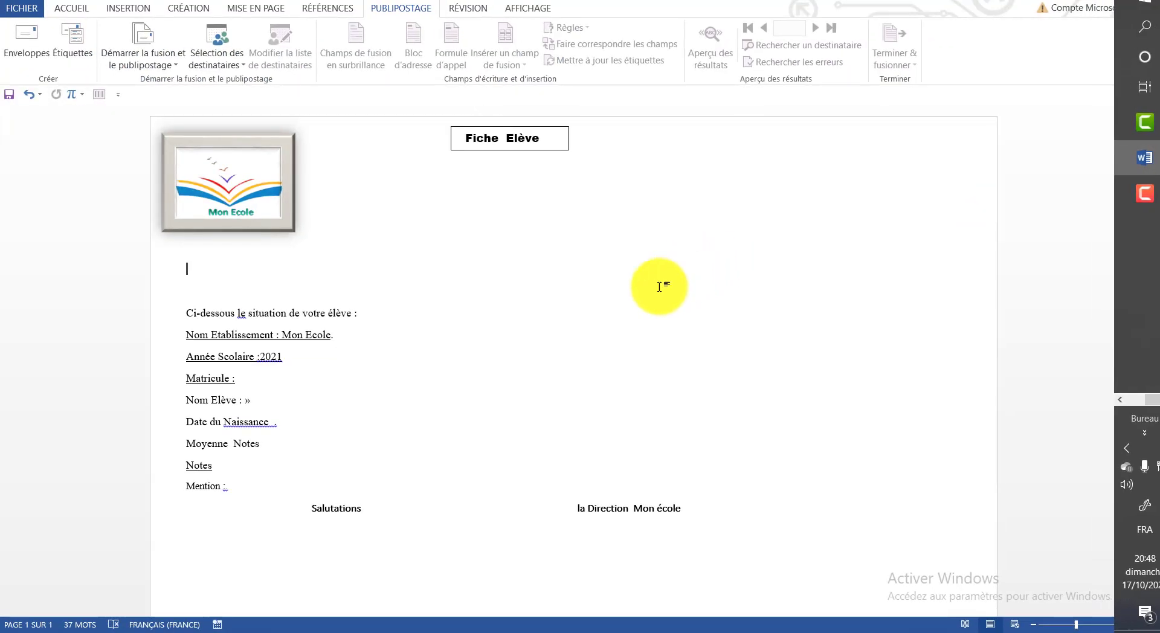
{"action": "left_click", "coordinate": [574, 291]}
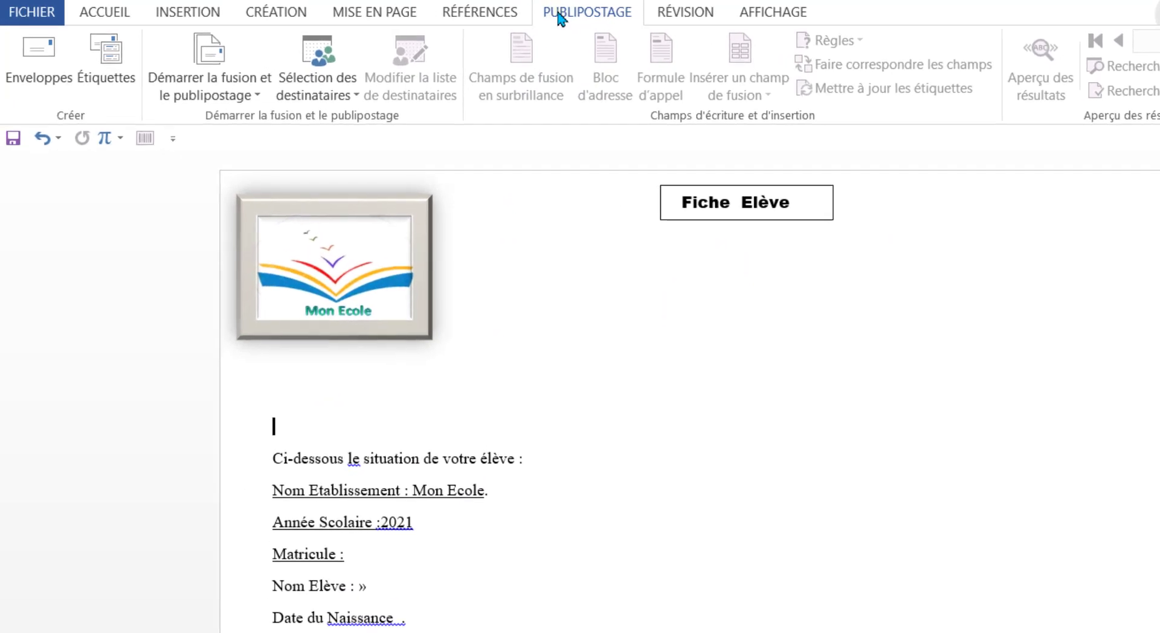
{"action": "left_click", "coordinate": [353, 98]}
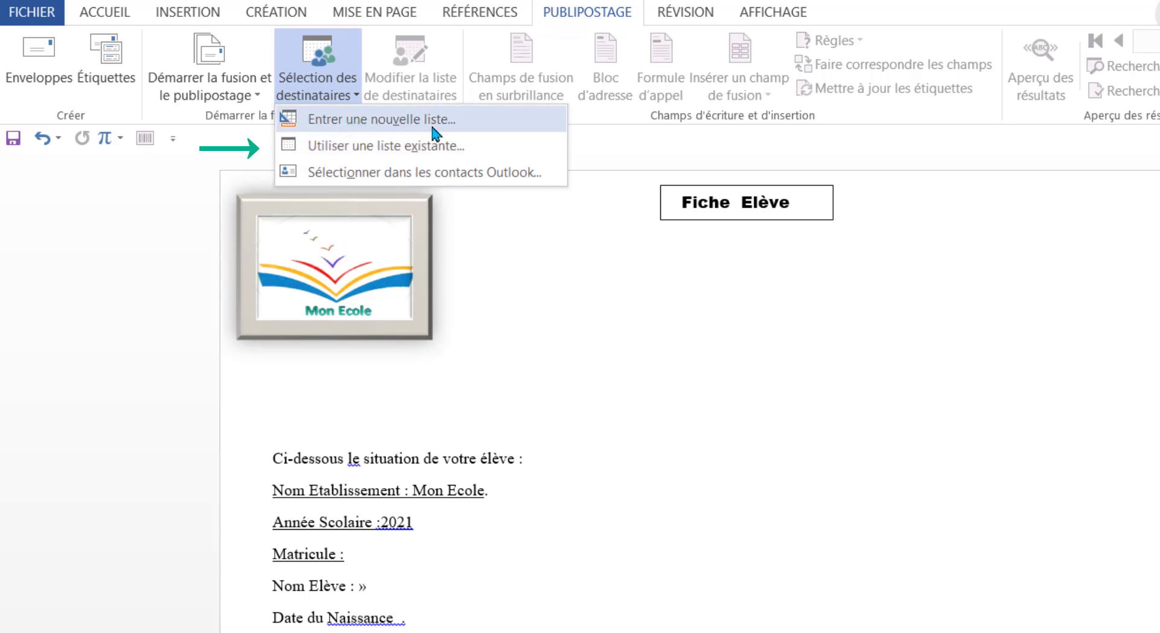
Use sheet Feuil2$ of XX\Pub_sher_91-3.xls as the existing recipient list.
{"action": "left_click", "coordinate": [356, 145]}
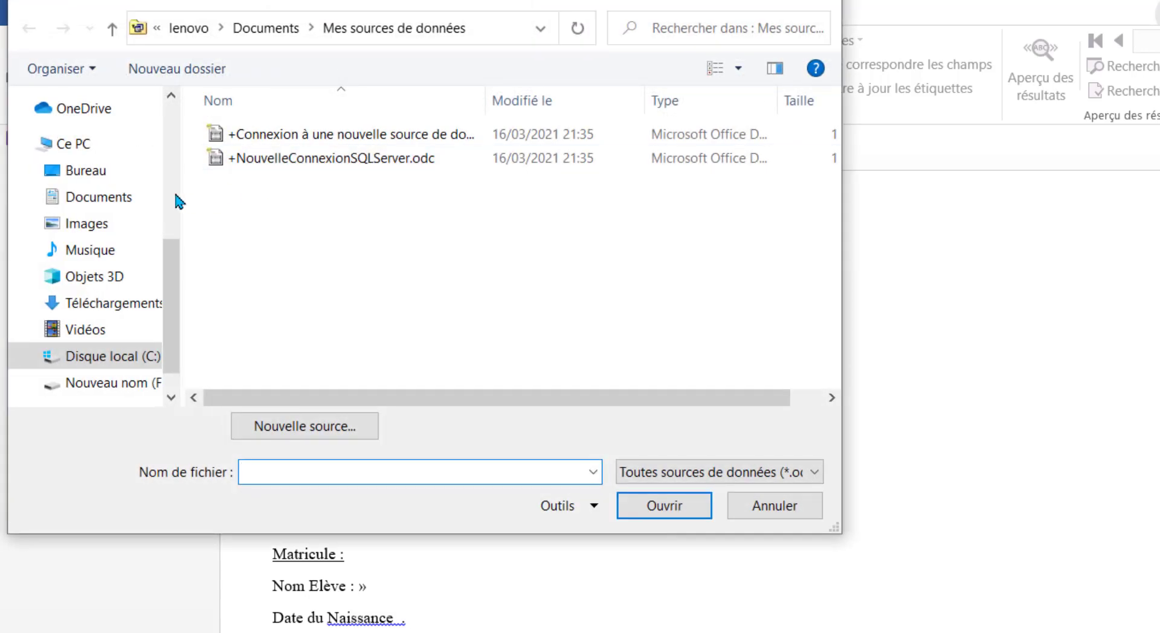
{"action": "scroll", "coordinate": [159, 258], "scroll_direction": "up", "scroll_amount": 1}
{"action": "scroll", "coordinate": [121, 199], "scroll_direction": "up", "scroll_amount": 2}
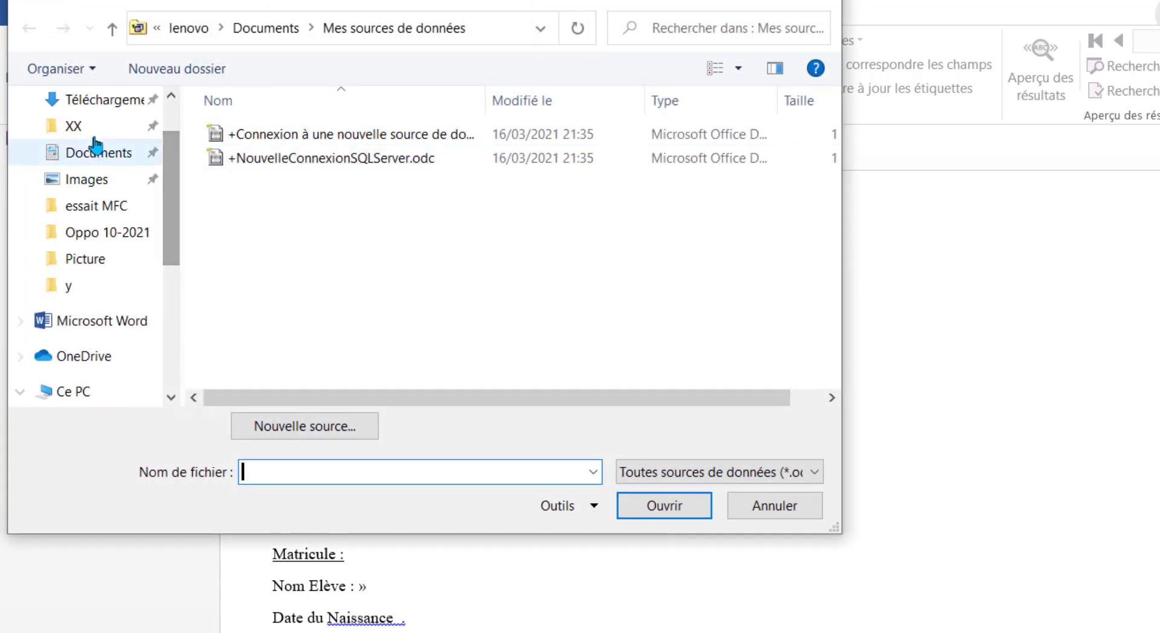
{"action": "left_click", "coordinate": [76, 126]}
{"action": "left_click", "coordinate": [244, 160]}
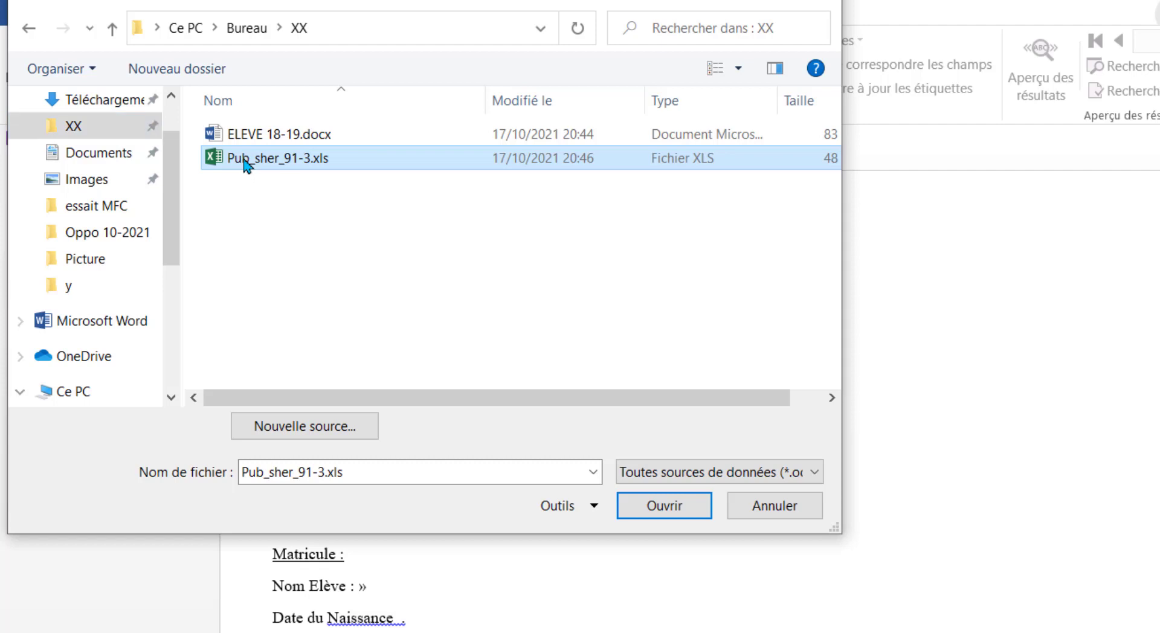
{"action": "left_click", "coordinate": [661, 505]}
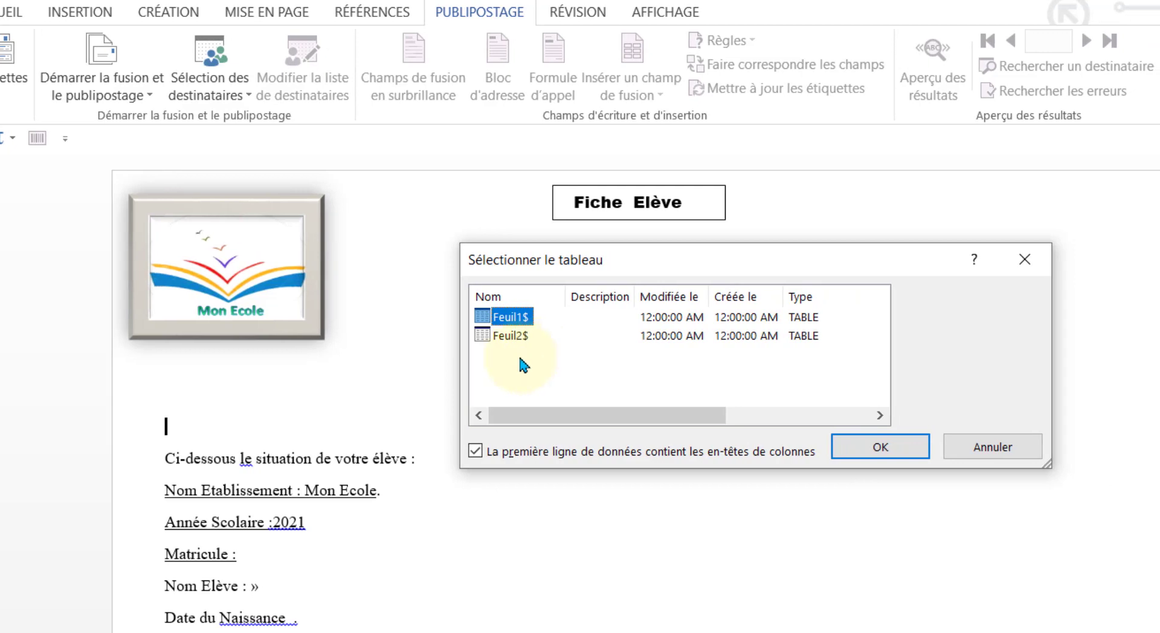
{"action": "left_click", "coordinate": [514, 342]}
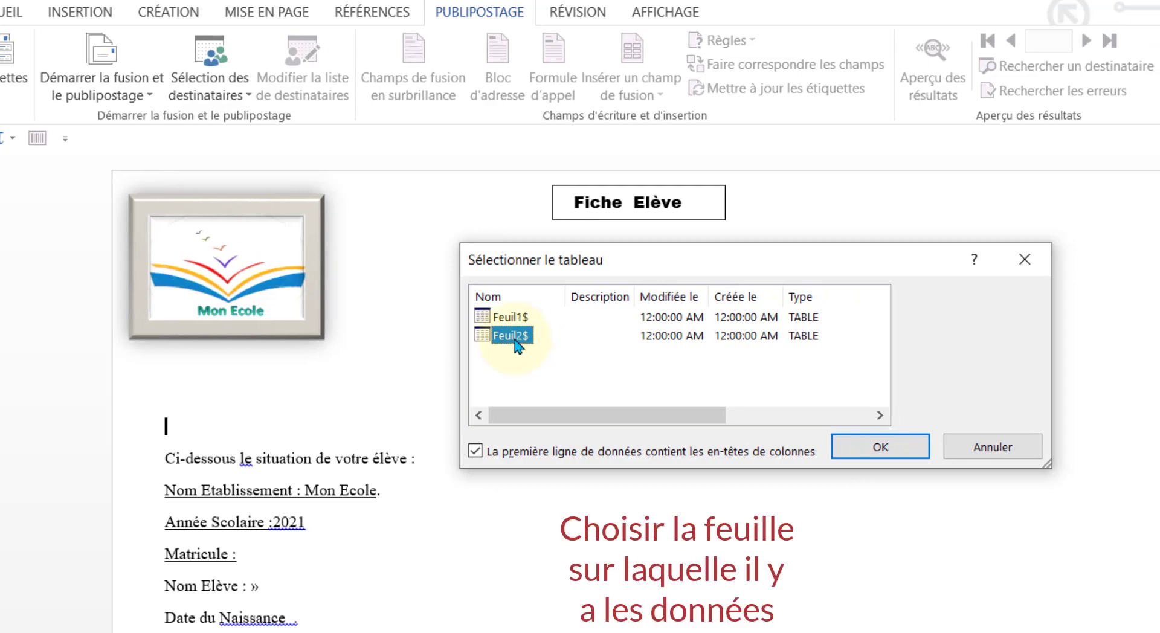
{"action": "left_click", "coordinate": [865, 449]}
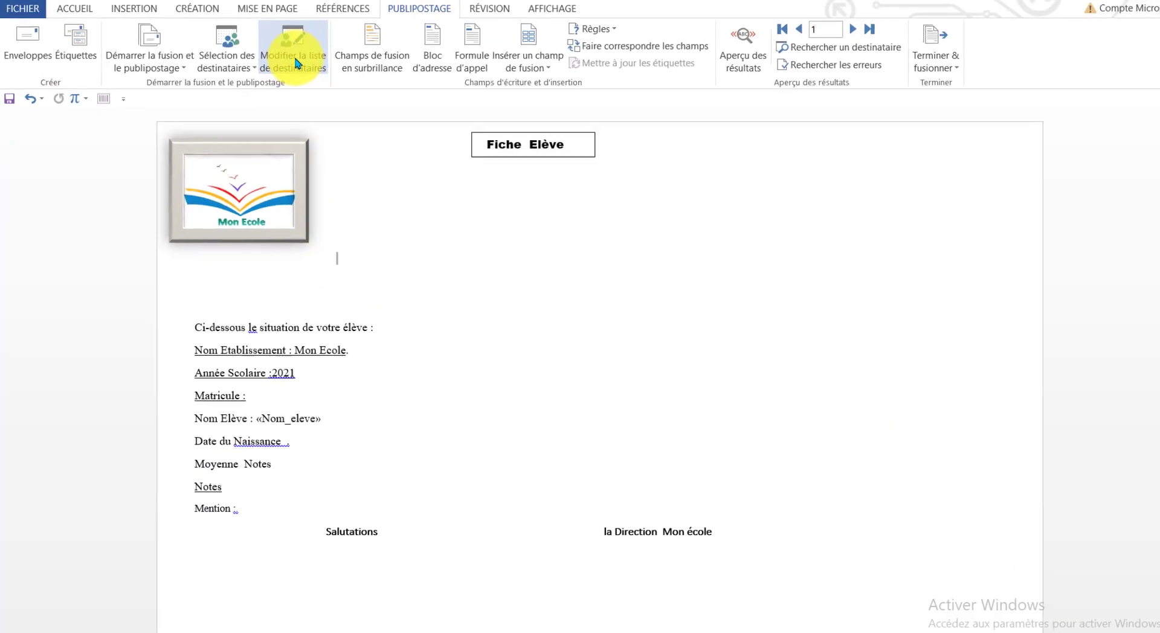
Widen the recipient list and filter the Email column to (Non vides).
{"action": "left_click", "coordinate": [296, 63]}
{"action": "left_click_drag", "start_coordinate": [750, 201], "coordinate": [607, 199]}
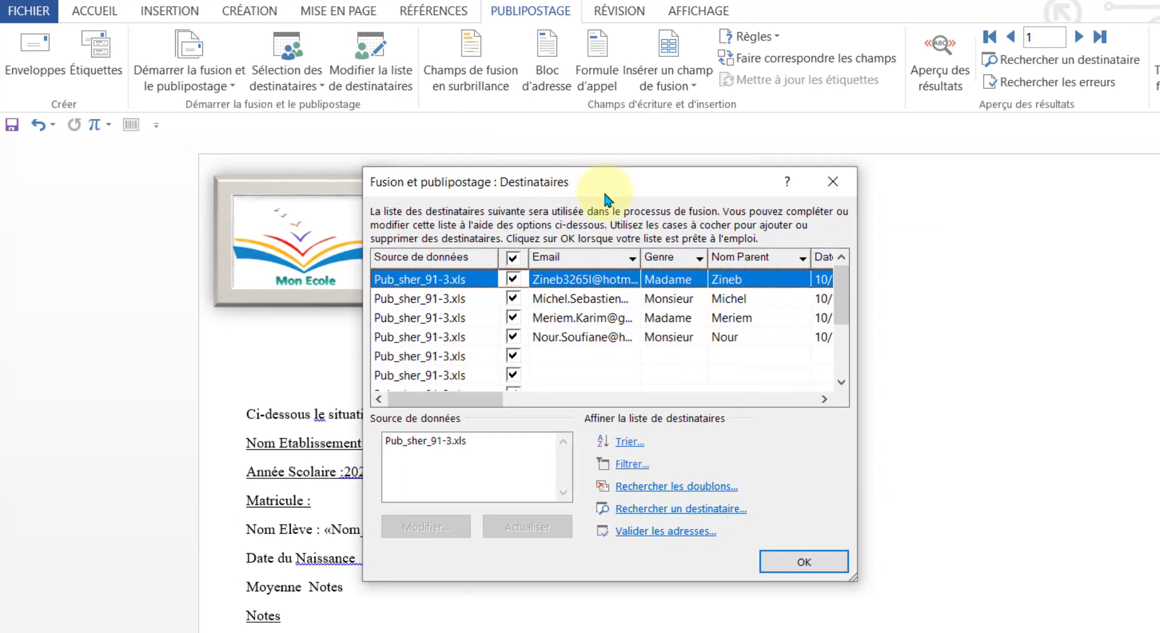
{"action": "left_click_drag", "start_coordinate": [858, 365], "coordinate": [1156, 365]}
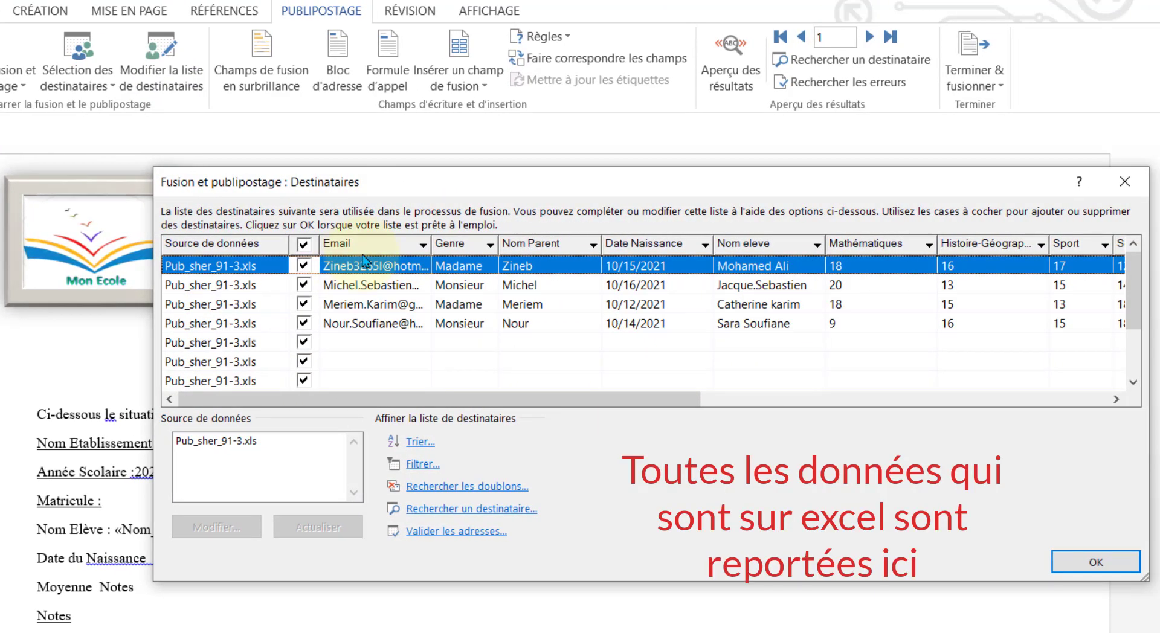
{"action": "mouse_move", "coordinate": [611, 409]}
{"action": "left_mouse_down"}
{"action": "mouse_move", "coordinate": [1057, 412]}
{"action": "mouse_move", "coordinate": [401, 435]}
{"action": "left_mouse_up"}
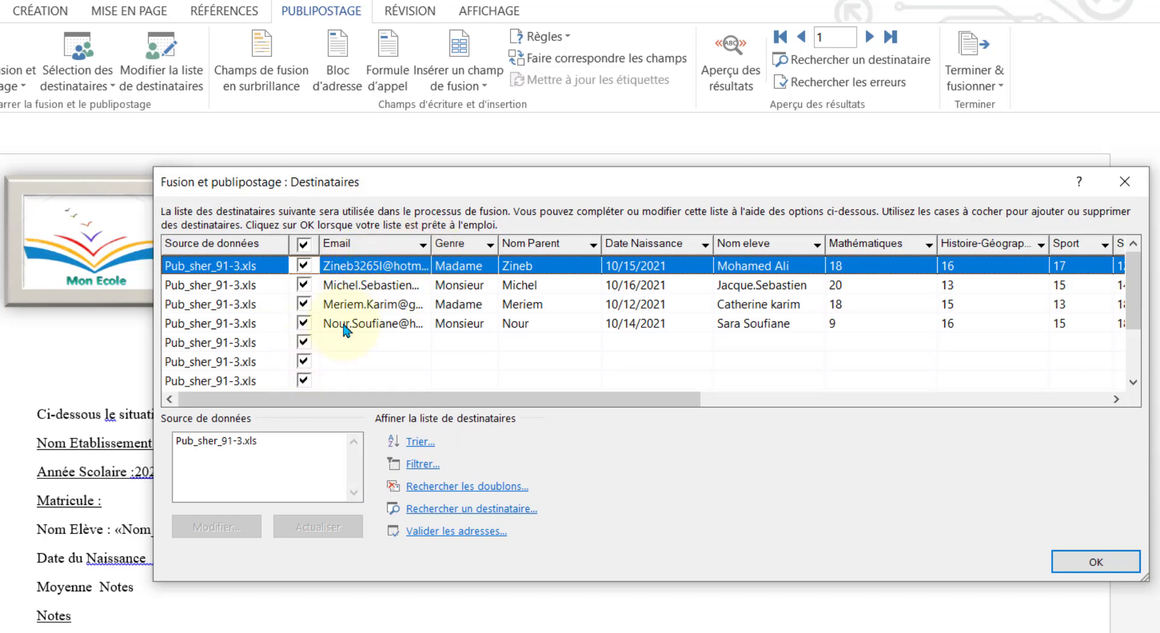
{"action": "left_click", "coordinate": [424, 246]}
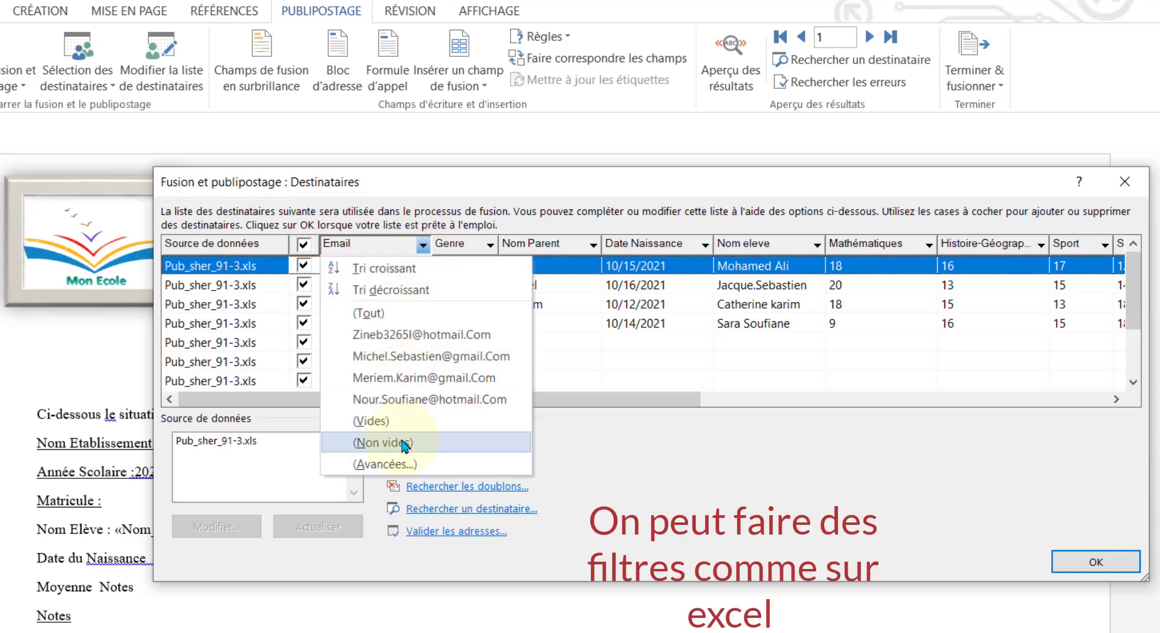
{"action": "left_click", "coordinate": [403, 444]}
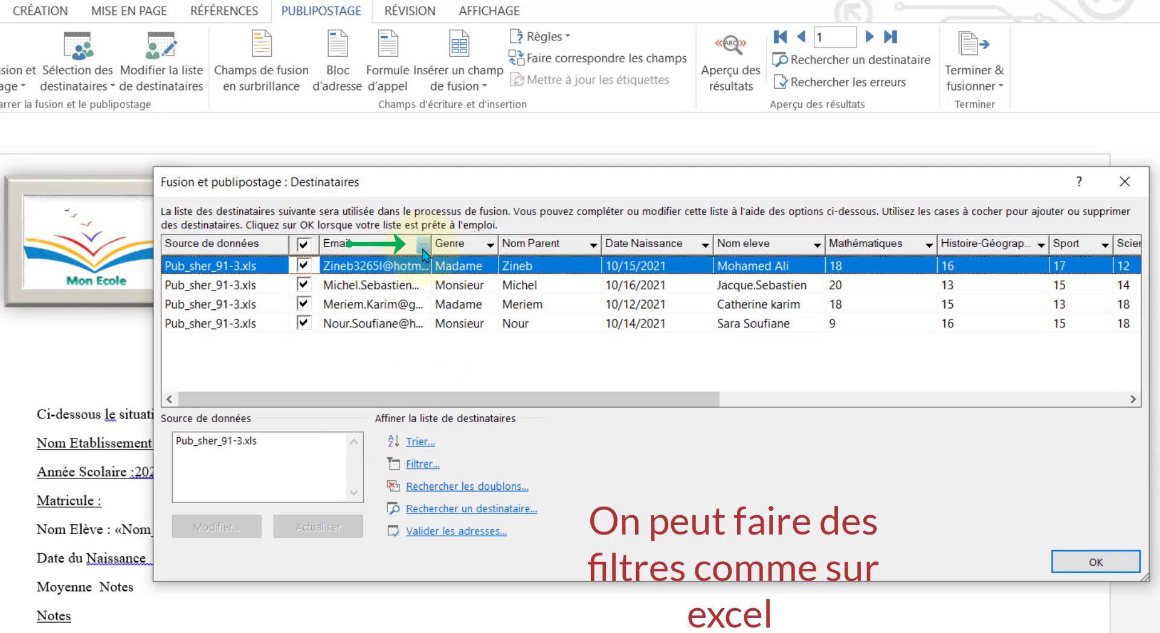
Inspect the Mention and Science Physique column filters, leaving them unchanged.
{"action": "left_click_drag", "start_coordinate": [463, 399], "coordinate": [810, 402]}
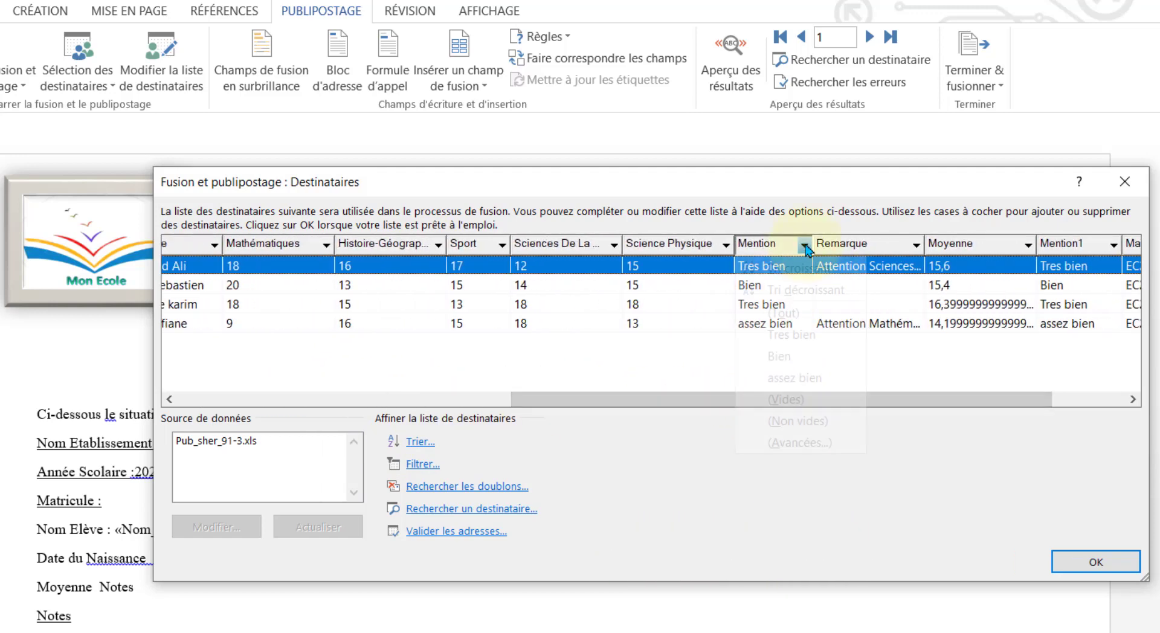
{"action": "left_click", "coordinate": [804, 244]}
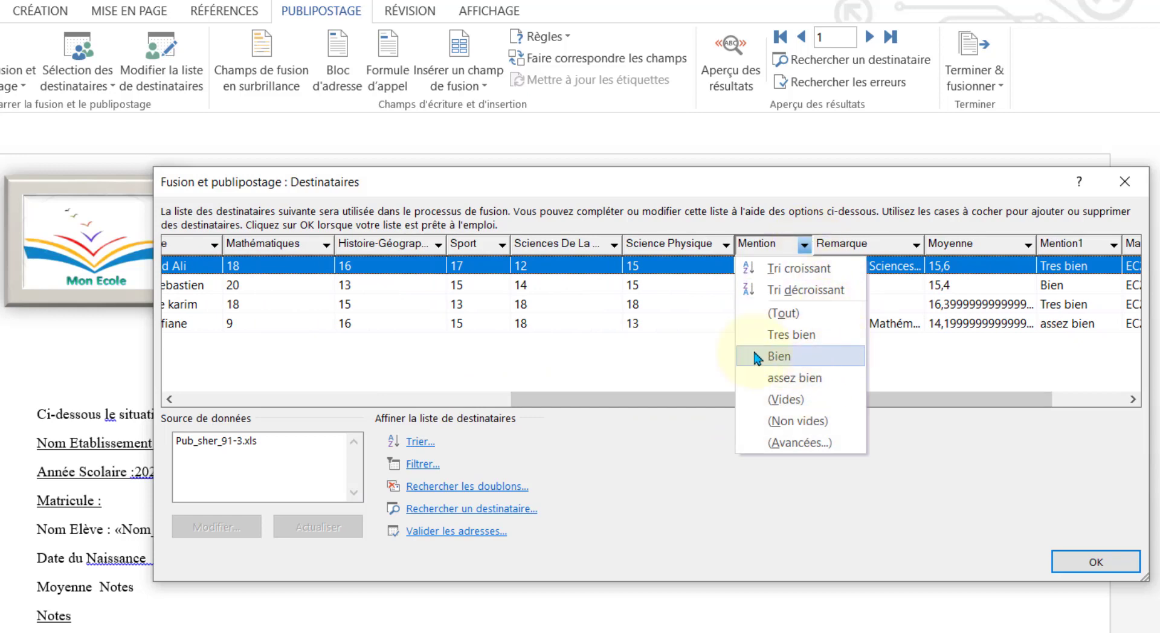
{"action": "left_click", "coordinate": [582, 369]}
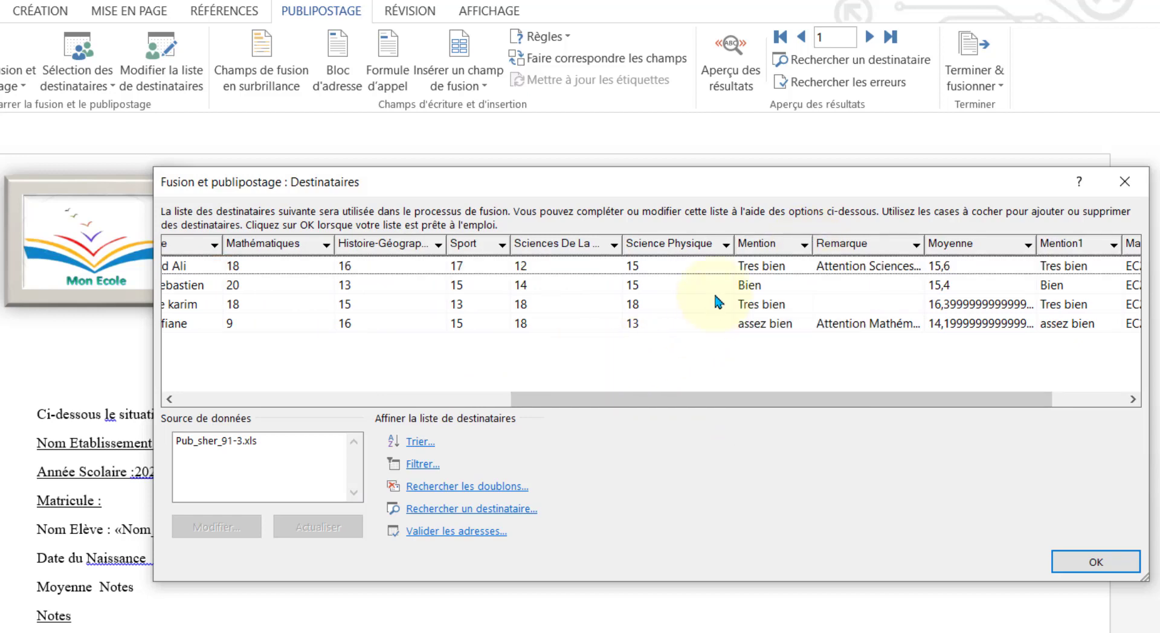
{"action": "left_click", "coordinate": [726, 244]}
{"action": "left_click", "coordinate": [546, 365]}
{"action": "left_click_drag", "start_coordinate": [519, 398], "coordinate": [175, 399]}
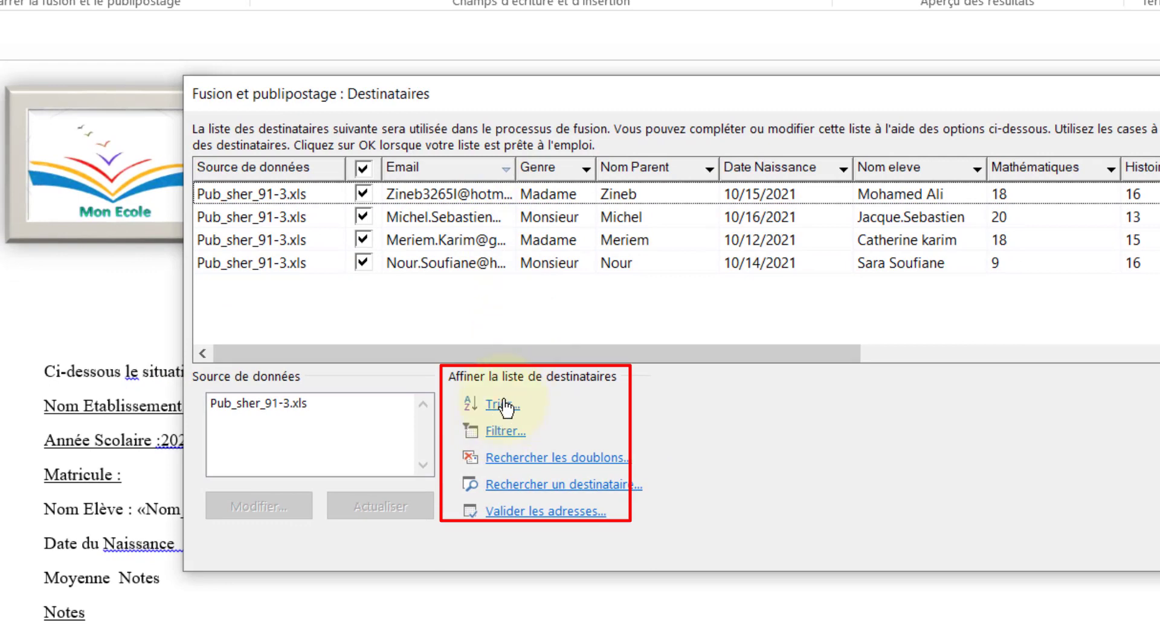
{"action": "left_click", "coordinate": [545, 483]}
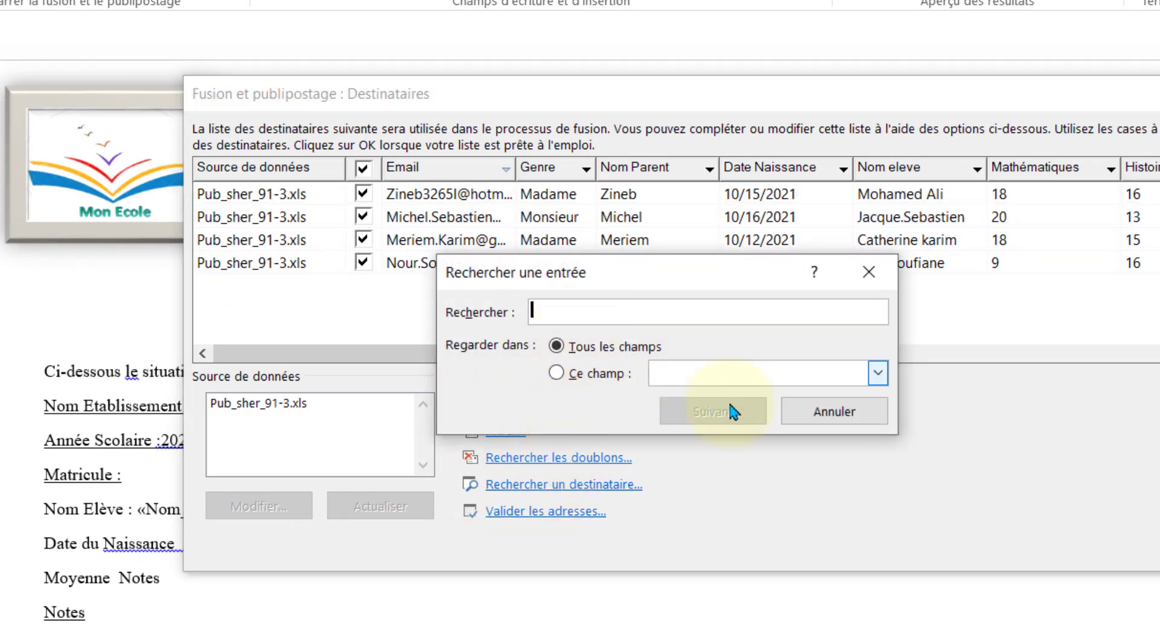
{"action": "left_click", "coordinate": [824, 415]}
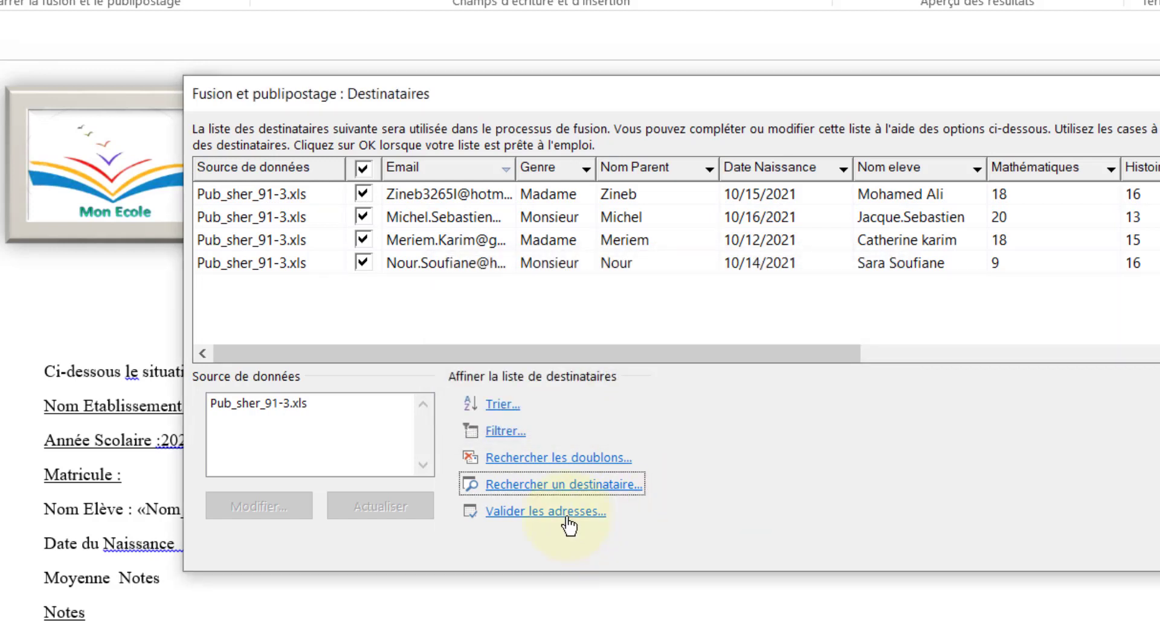
{"action": "left_click", "coordinate": [567, 484]}
{"action": "left_click", "coordinate": [830, 416]}
{"action": "left_click", "coordinate": [505, 170]}
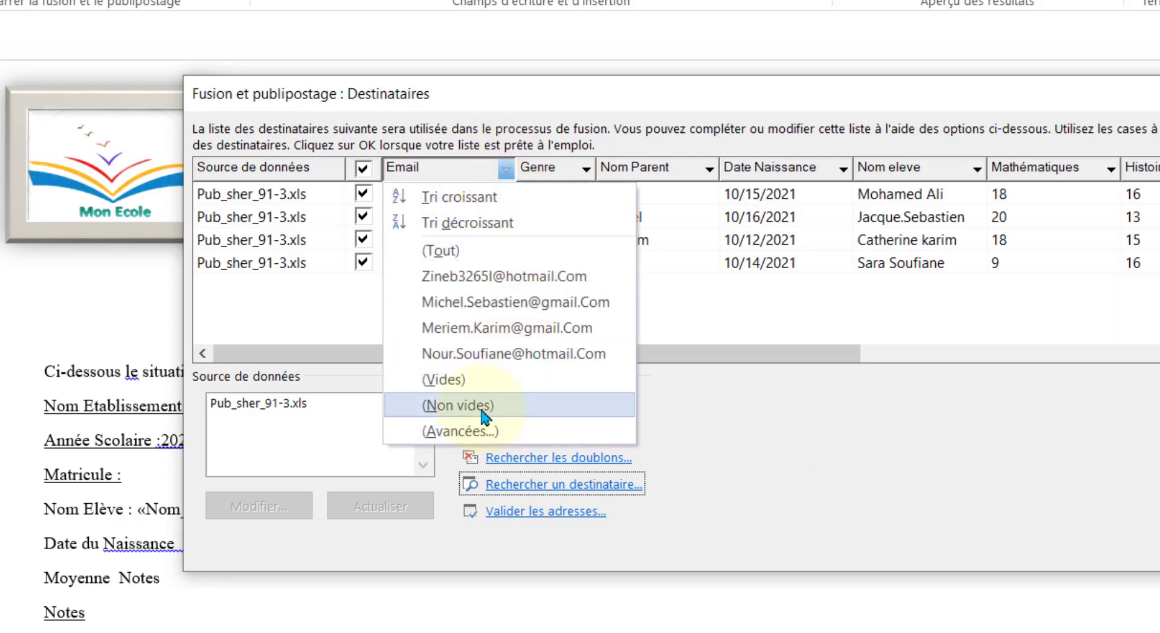
{"action": "left_click", "coordinate": [474, 431]}
{"action": "left_click", "coordinate": [574, 111]}
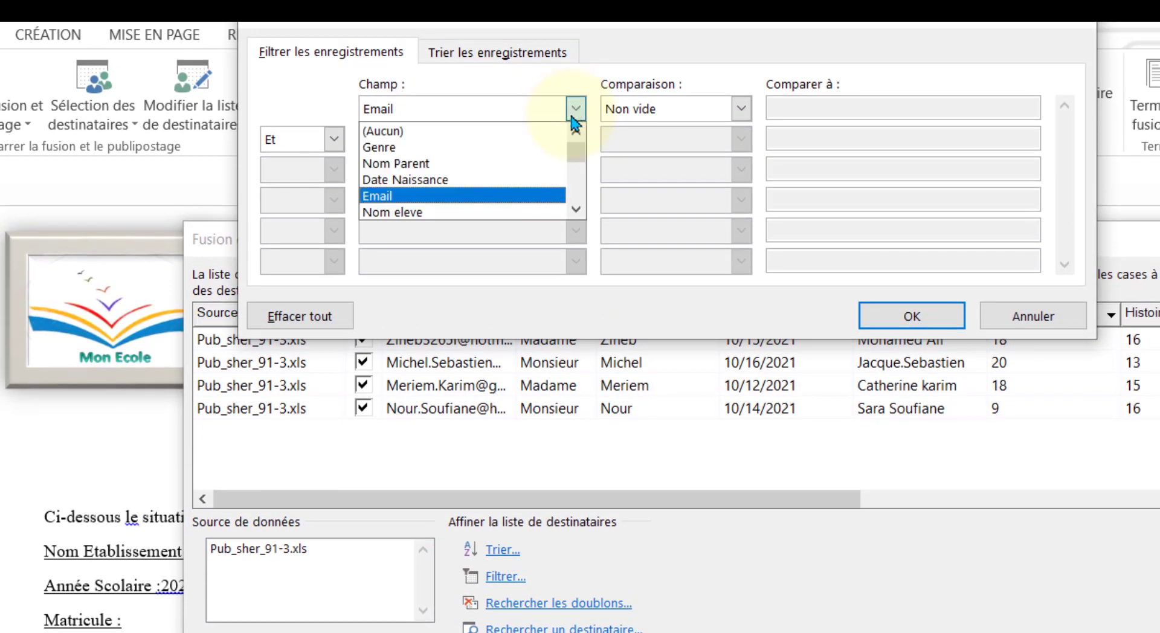
{"action": "left_click", "coordinate": [333, 139]}
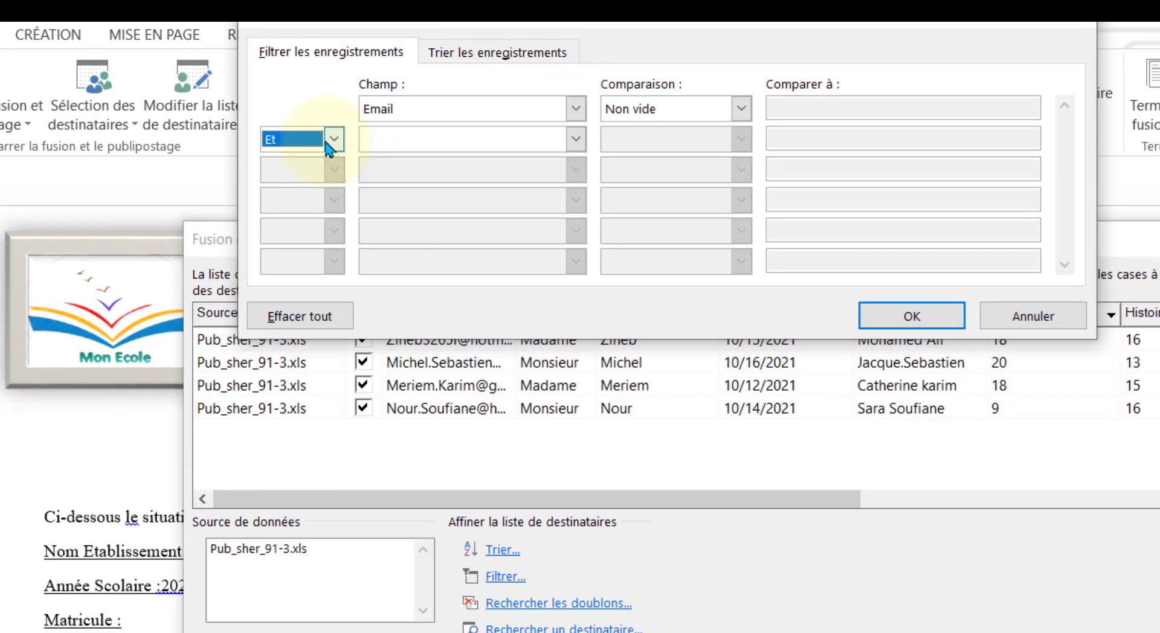
{"action": "left_click", "coordinate": [334, 139]}
{"action": "left_click", "coordinate": [411, 139]}
{"action": "left_click", "coordinate": [444, 138]}
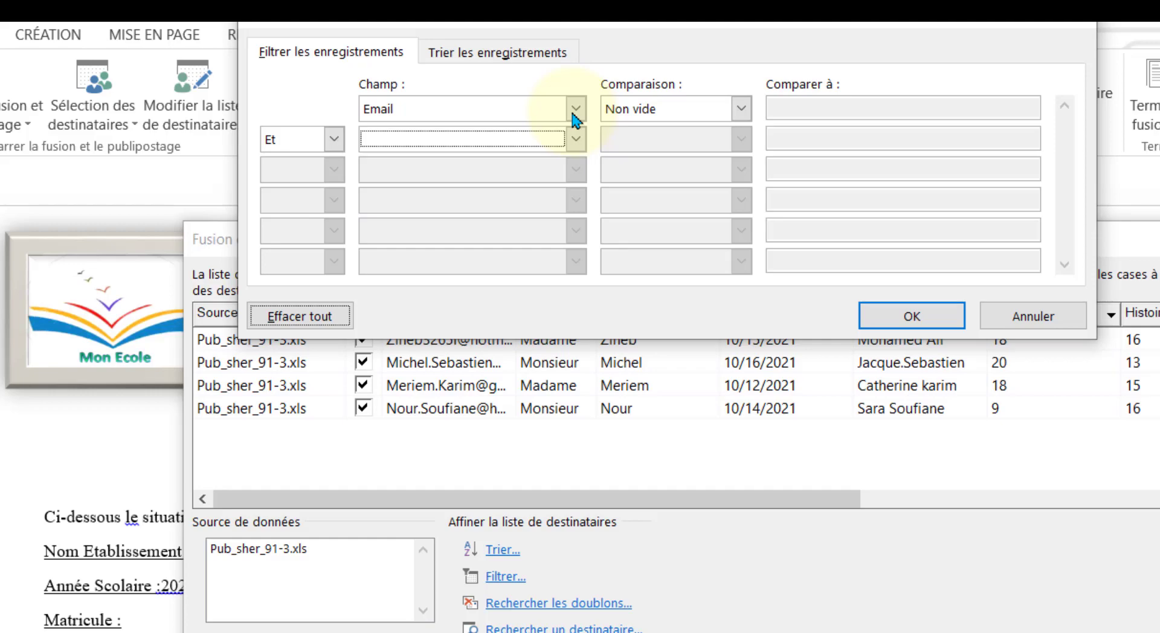
{"action": "left_click", "coordinate": [1002, 318]}
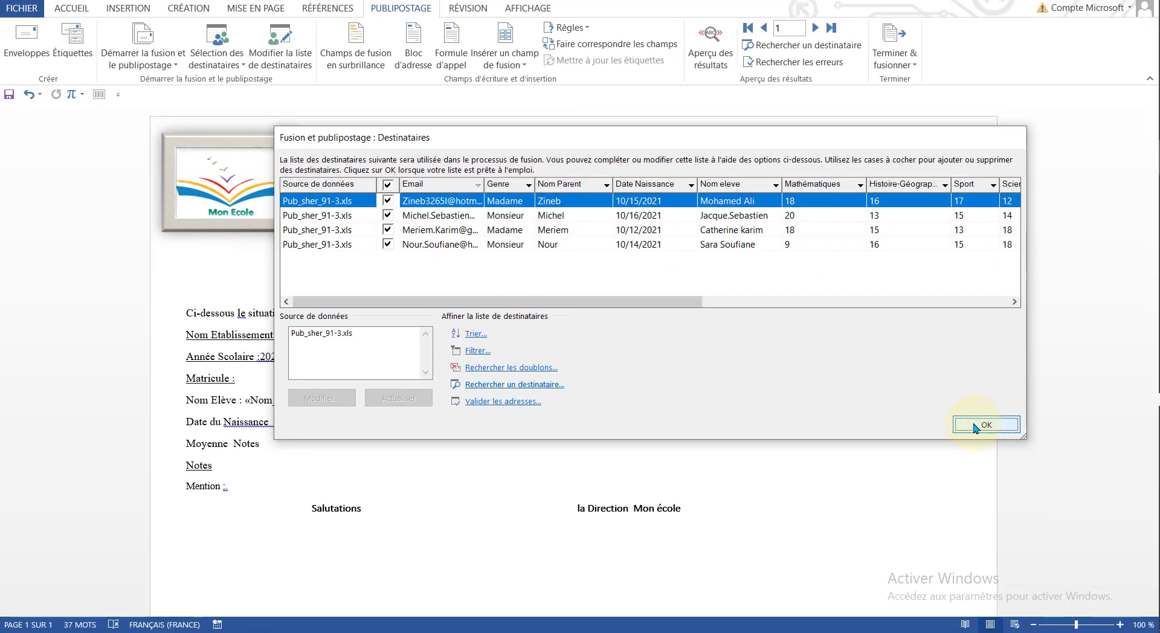
Insert the Genre, Nom_Parent and Matricule merge fields after their labels.
{"action": "left_click", "coordinate": [974, 426]}
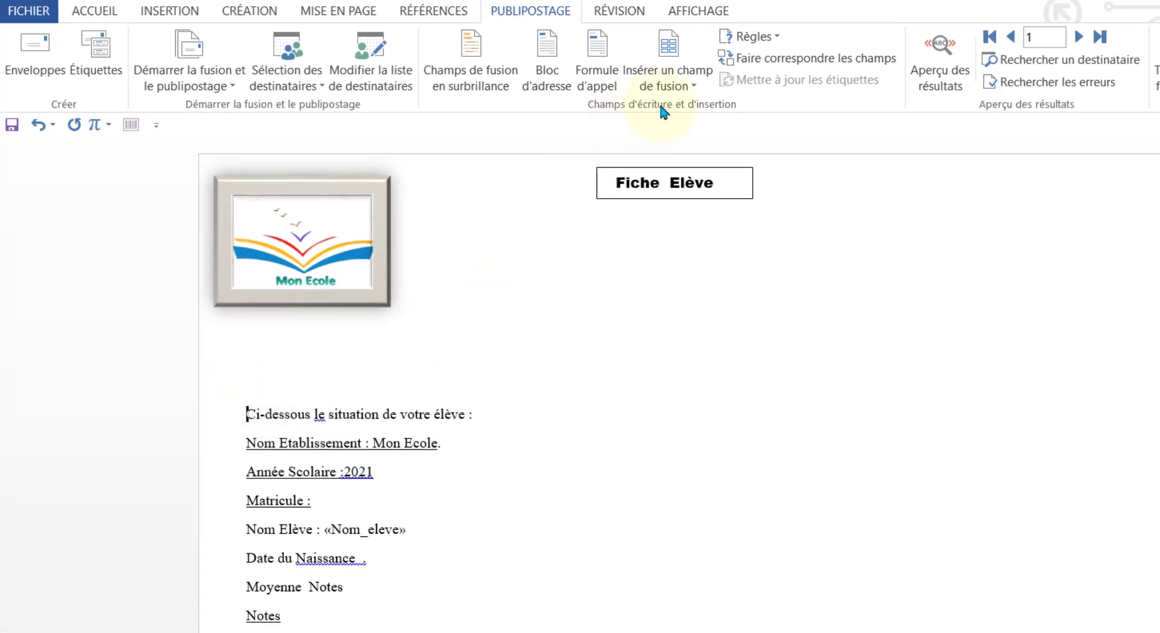
{"action": "left_click", "coordinate": [669, 85]}
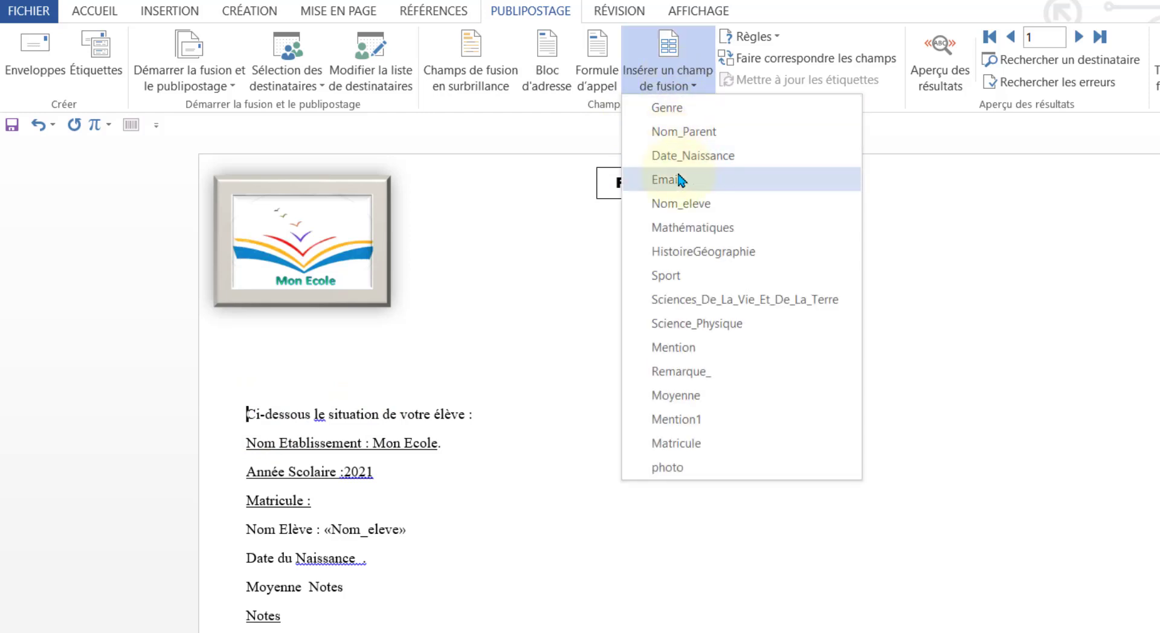
{"action": "left_click", "coordinate": [667, 111]}
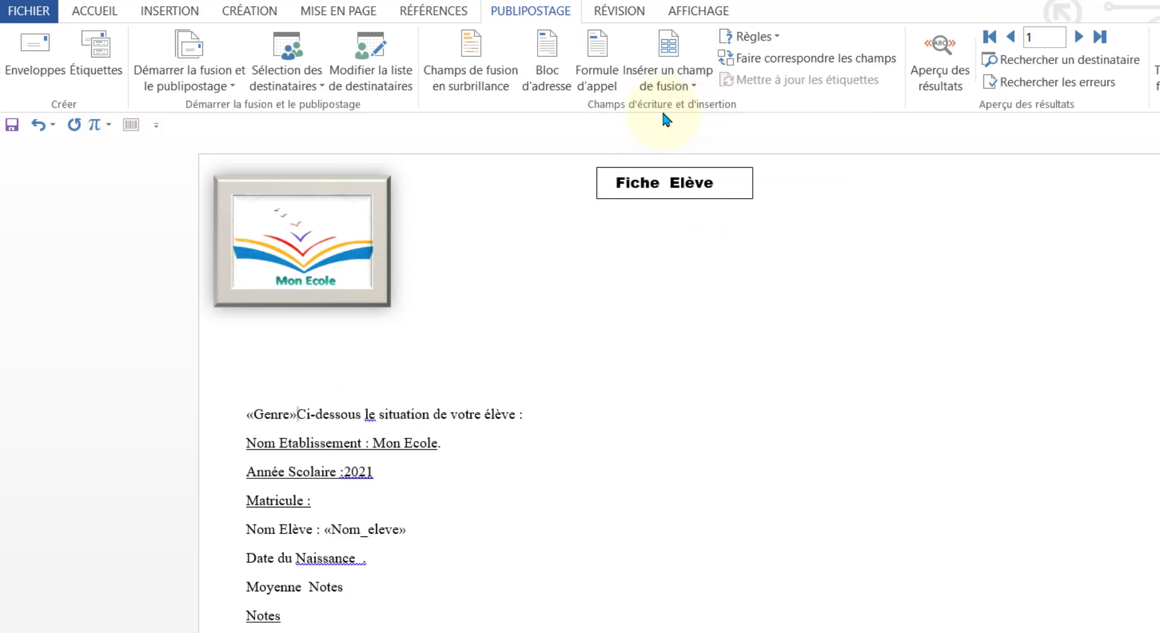
{"action": "left_click", "coordinate": [693, 88]}
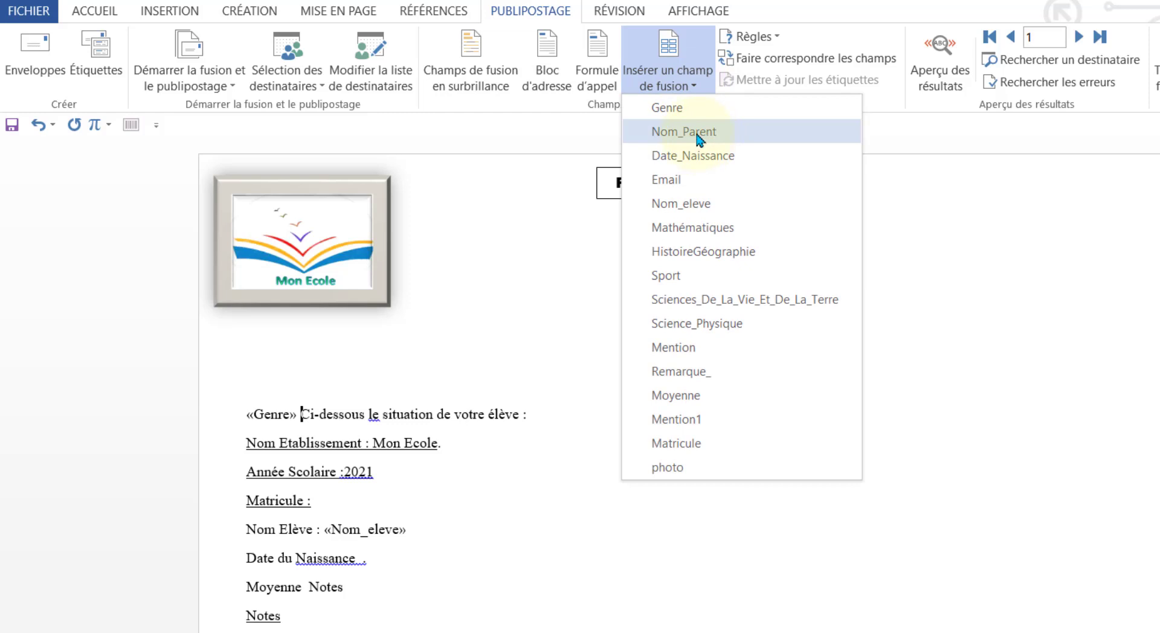
{"action": "left_click", "coordinate": [699, 138]}
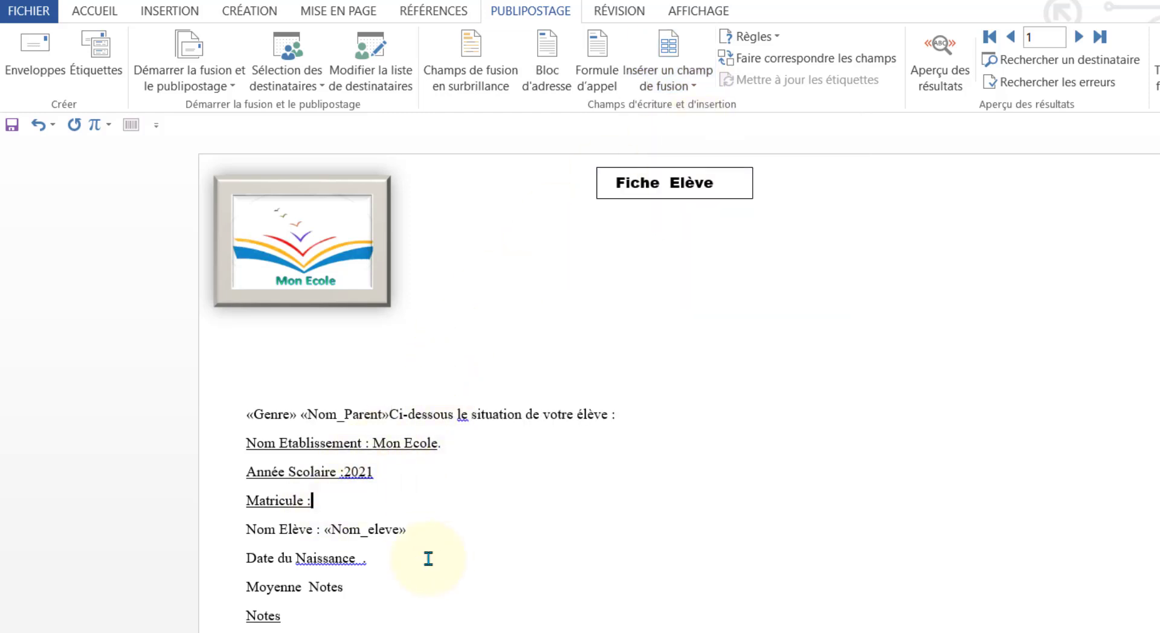
{"action": "left_click", "coordinate": [676, 85]}
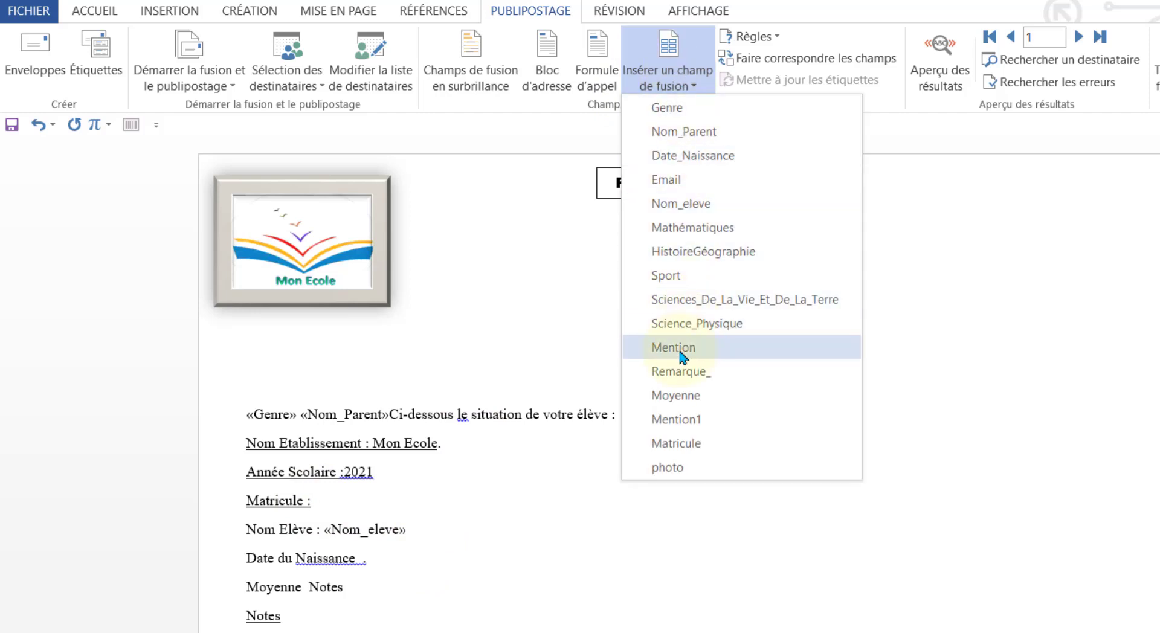
{"action": "left_click", "coordinate": [689, 441]}
Replace the old Nom_eleve field and add Date_Naissance on the birth-date line.
{"action": "left_click", "coordinate": [341, 530]}
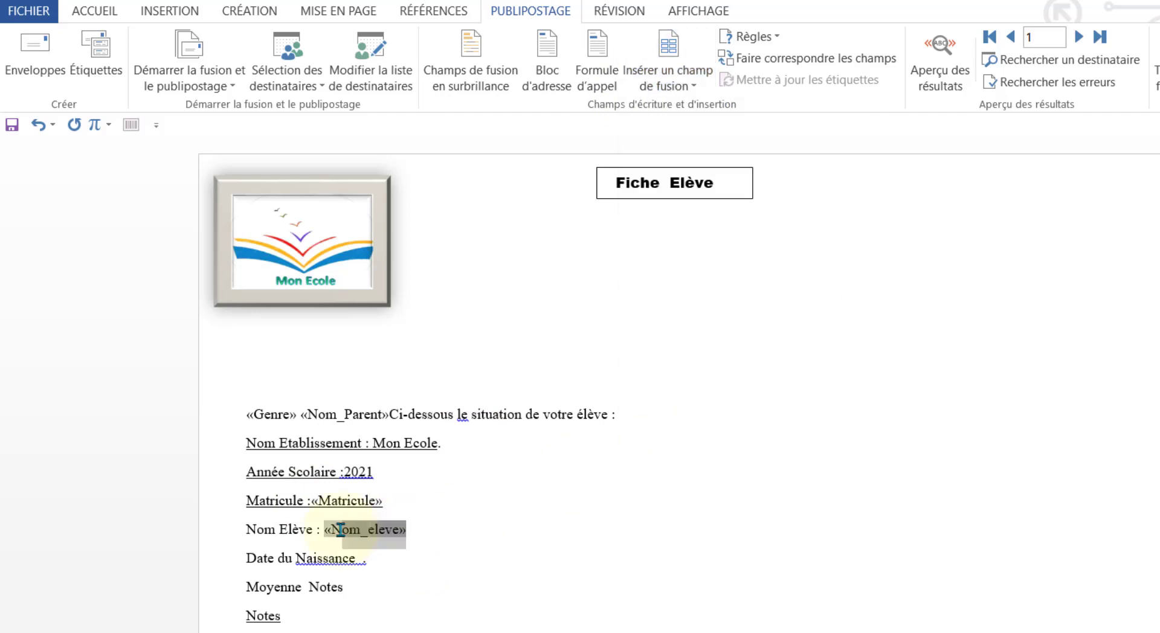
{"action": "double_click", "coordinate": [339, 530]}
{"action": "key", "text": "Delete"}
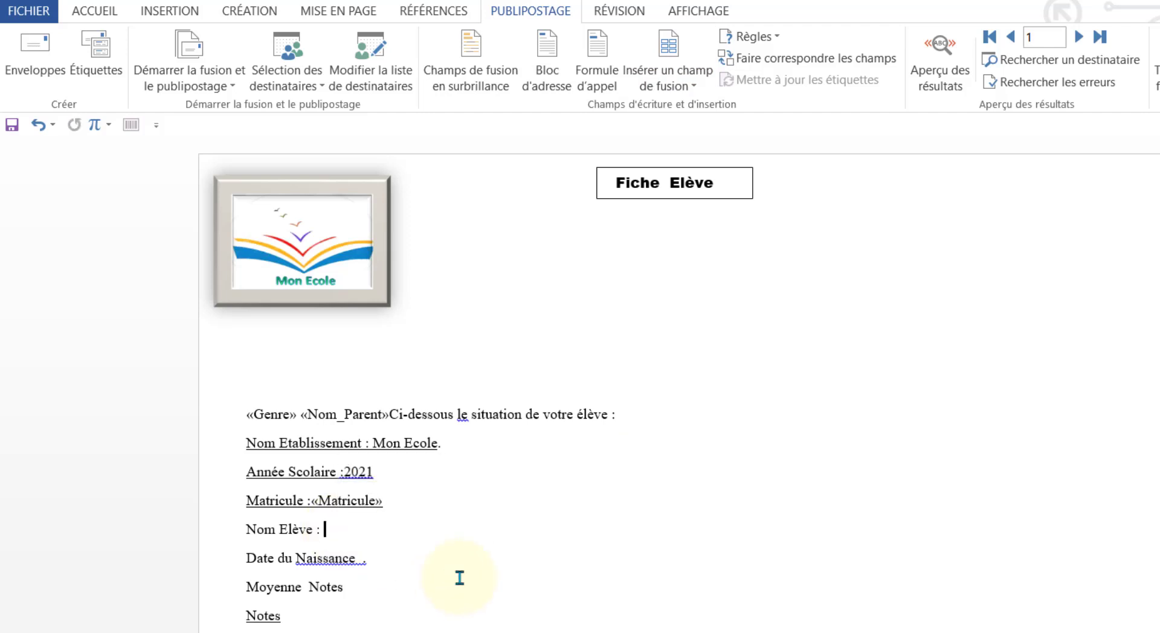
{"action": "left_click", "coordinate": [677, 89]}
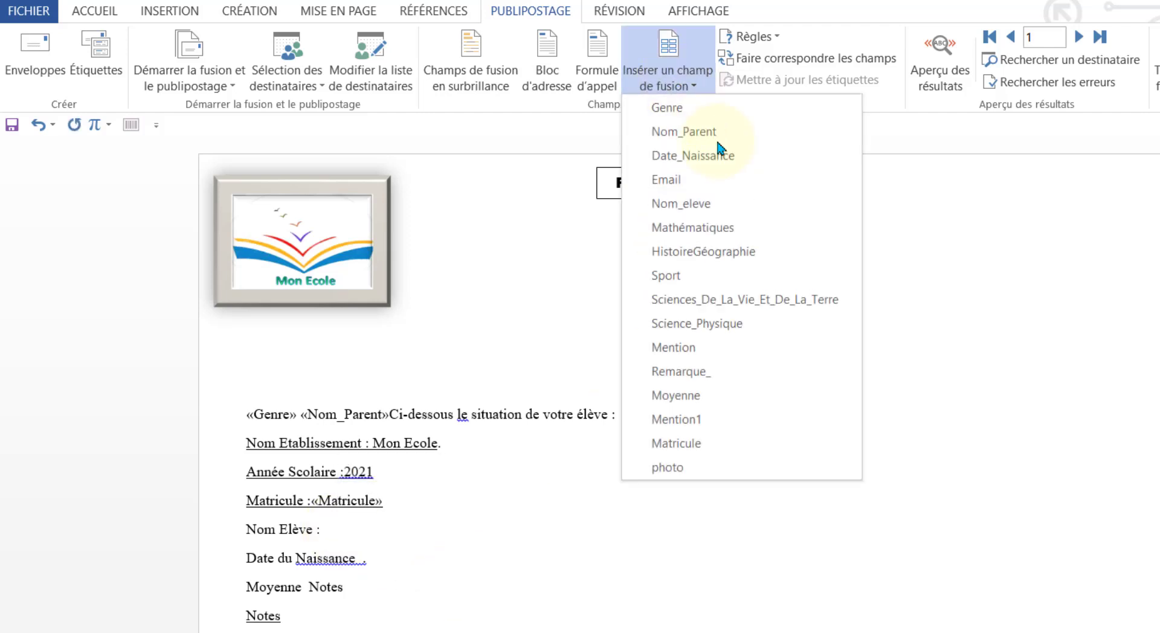
{"action": "left_click", "coordinate": [652, 204]}
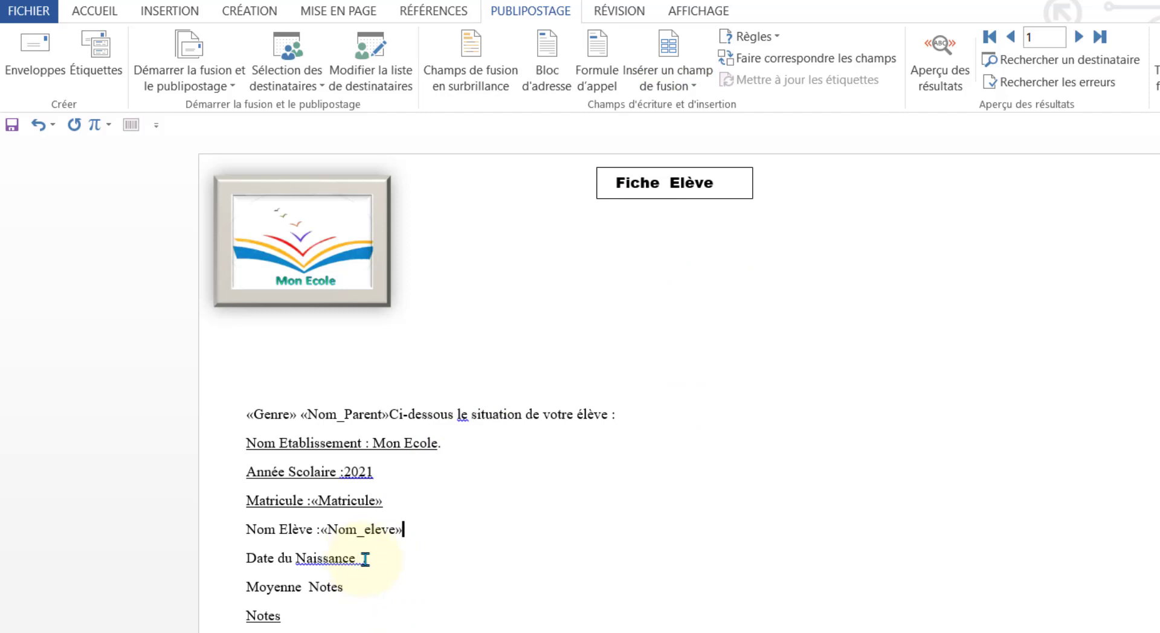
{"action": "left_click", "coordinate": [364, 558]}
{"action": "left_click", "coordinate": [670, 85]}
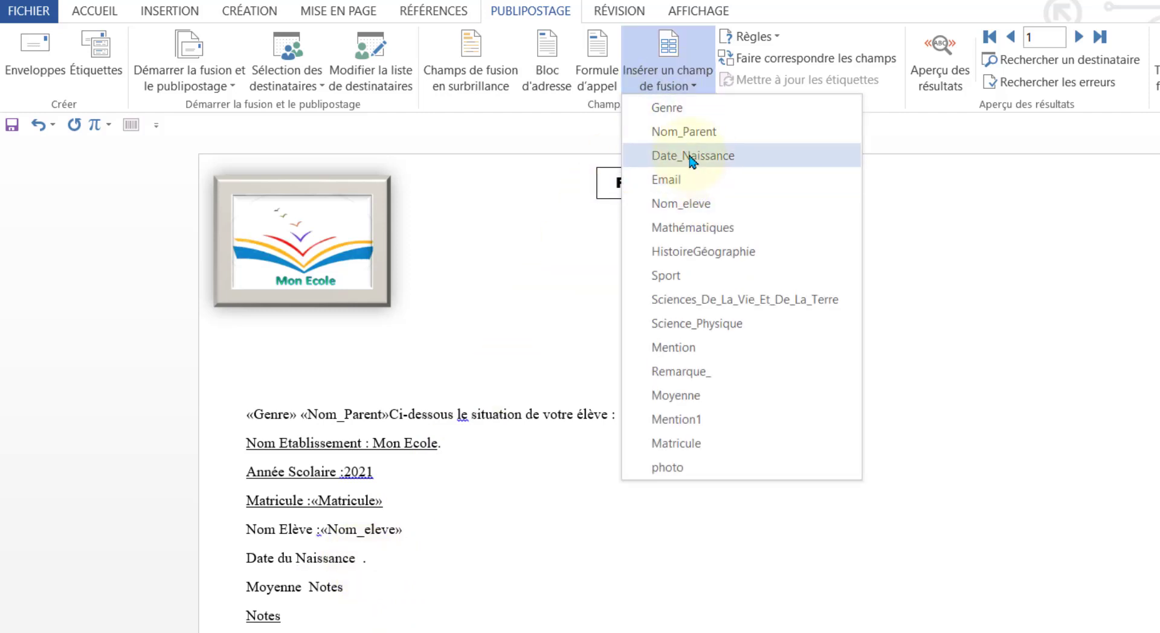
{"action": "left_click", "coordinate": [692, 159]}
Add the Moyenne and Mention1 fields, then type MATH followed by the Mathématiques field.
{"action": "left_click", "coordinate": [362, 586]}
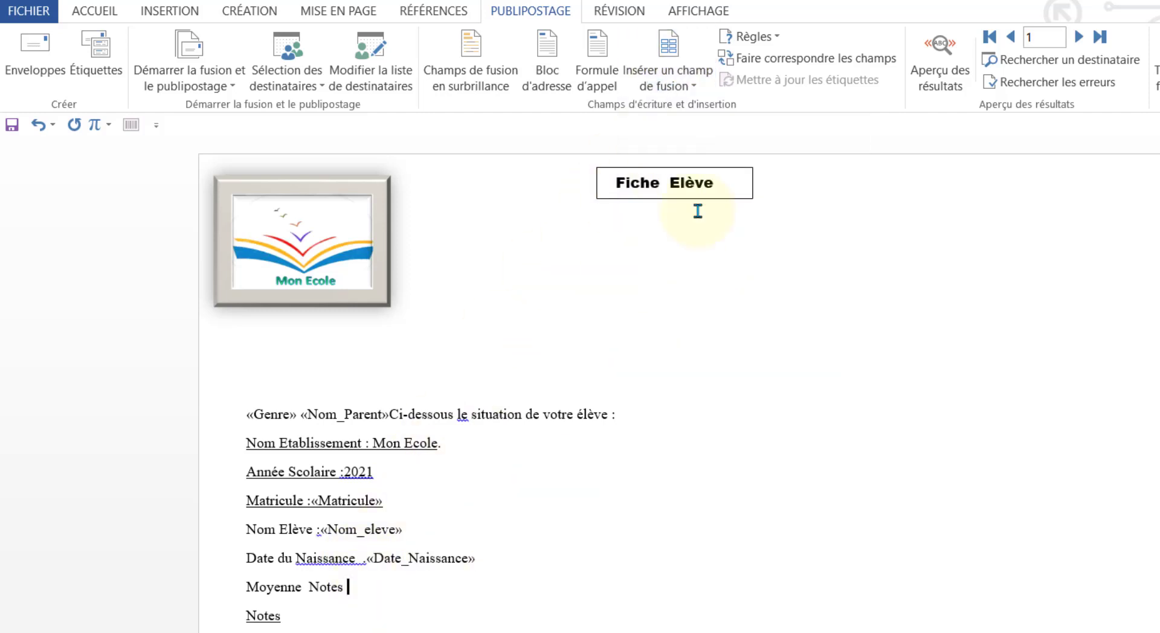
{"action": "left_click", "coordinate": [669, 85]}
{"action": "left_click", "coordinate": [674, 395]}
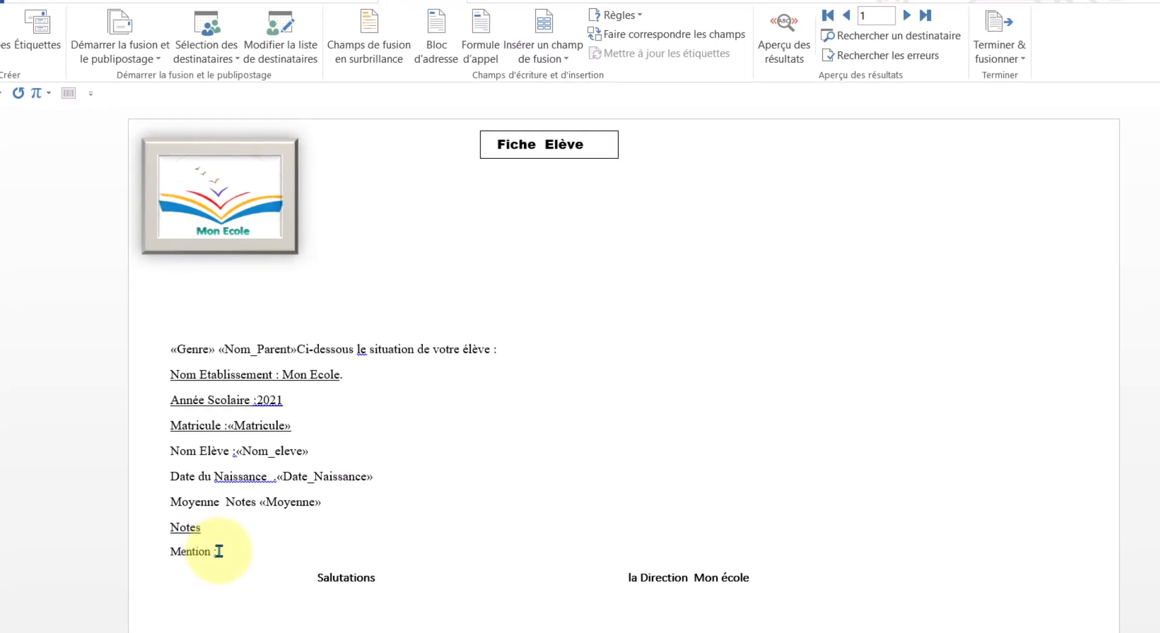
{"action": "left_click", "coordinate": [542, 52]}
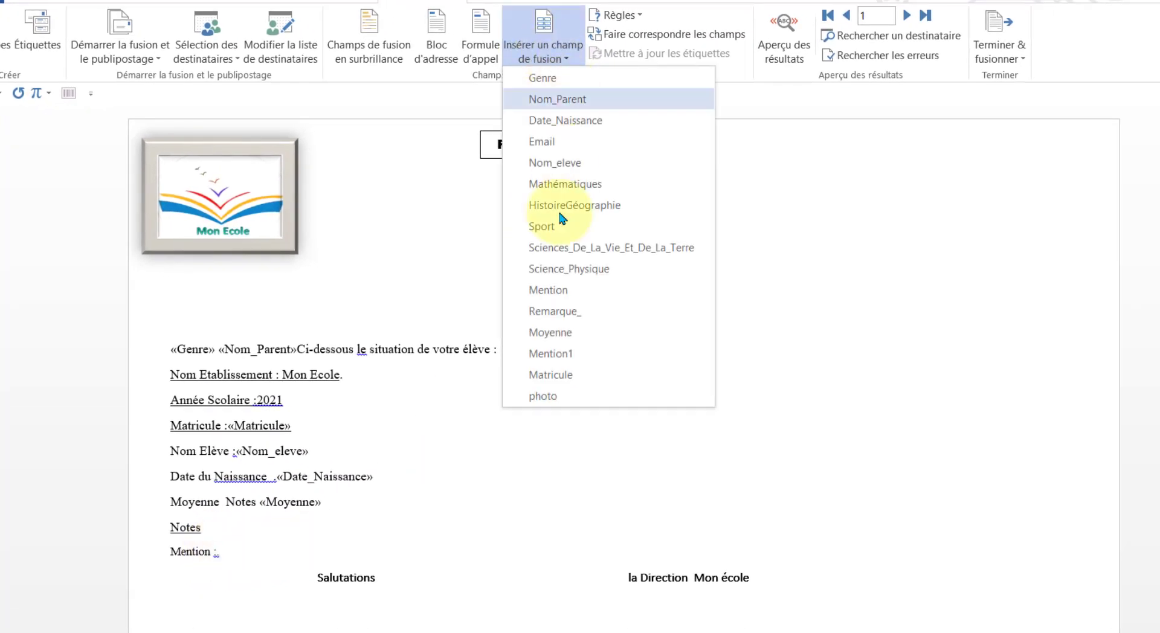
{"action": "left_click", "coordinate": [549, 353]}
{"action": "left_click", "coordinate": [212, 528]}
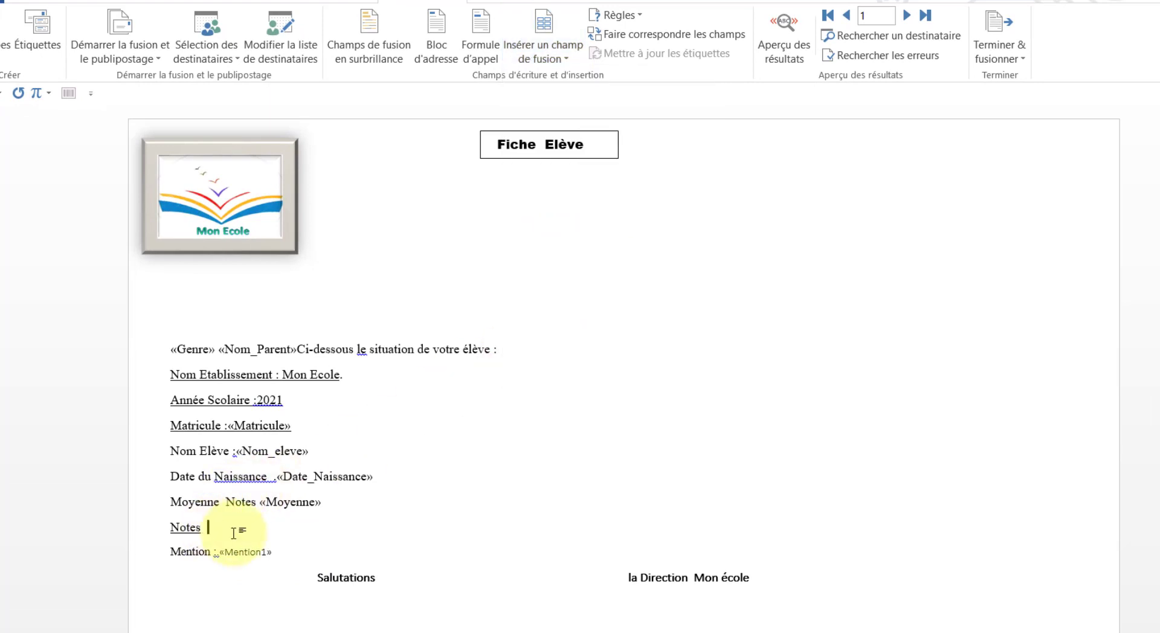
{"action": "type", "text": "MATH"}
{"action": "left_click", "coordinate": [543, 54]}
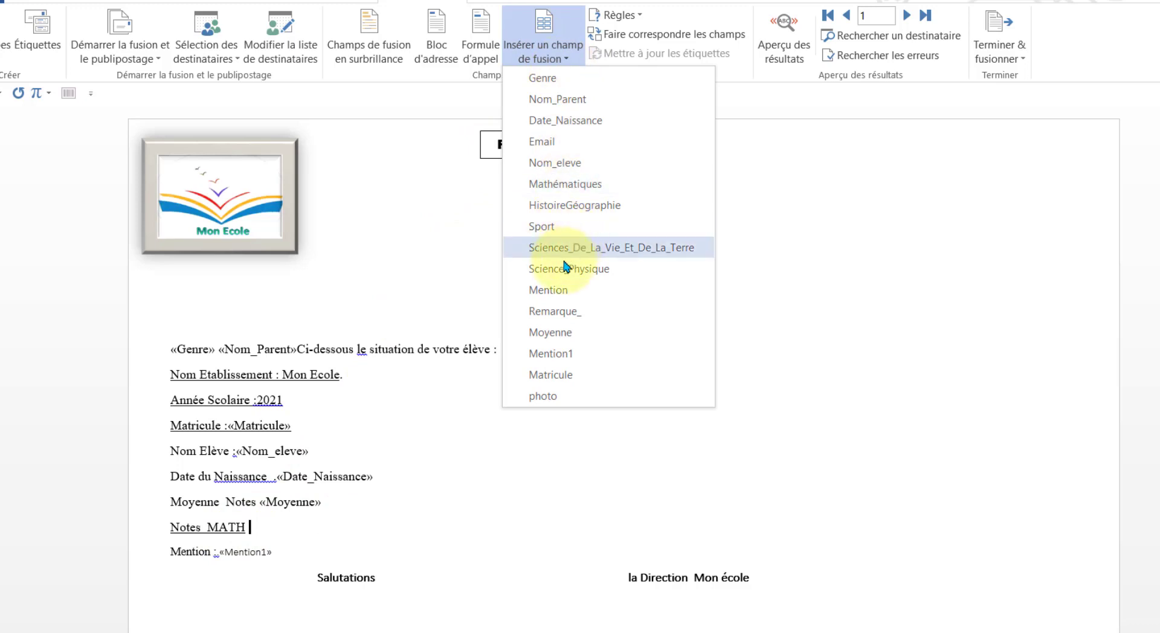
{"action": "left_click", "coordinate": [552, 184]}
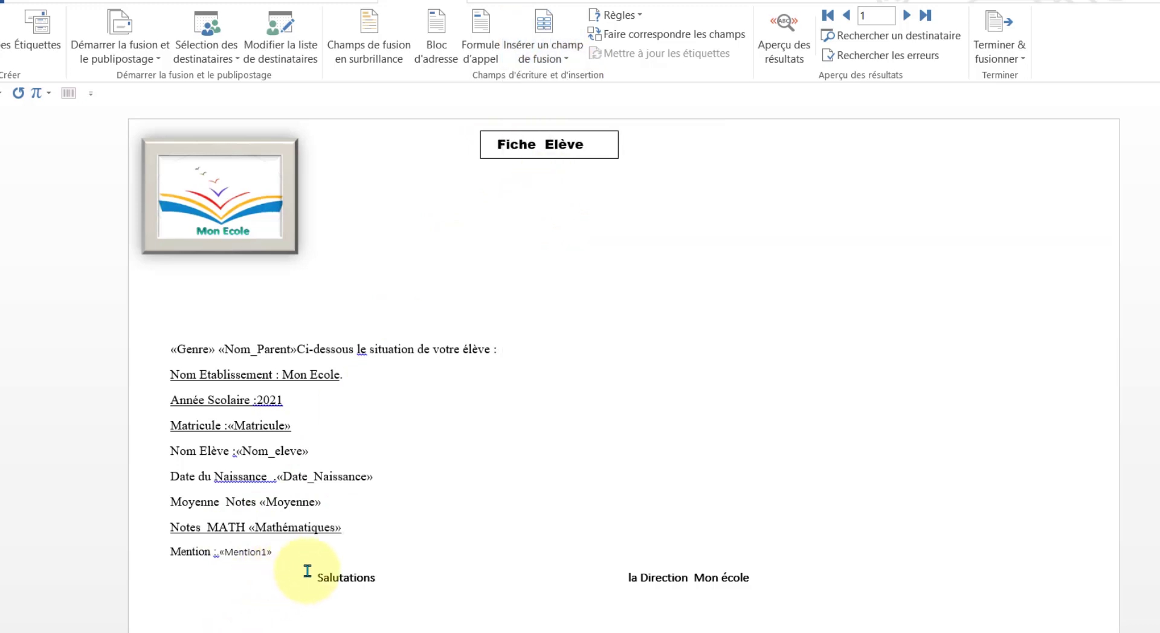
{"action": "scroll", "coordinate": [544, 459], "scroll_direction": "down", "scroll_amount": 2}
{"action": "scroll", "coordinate": [577, 446], "scroll_direction": "up", "scroll_amount": 2}
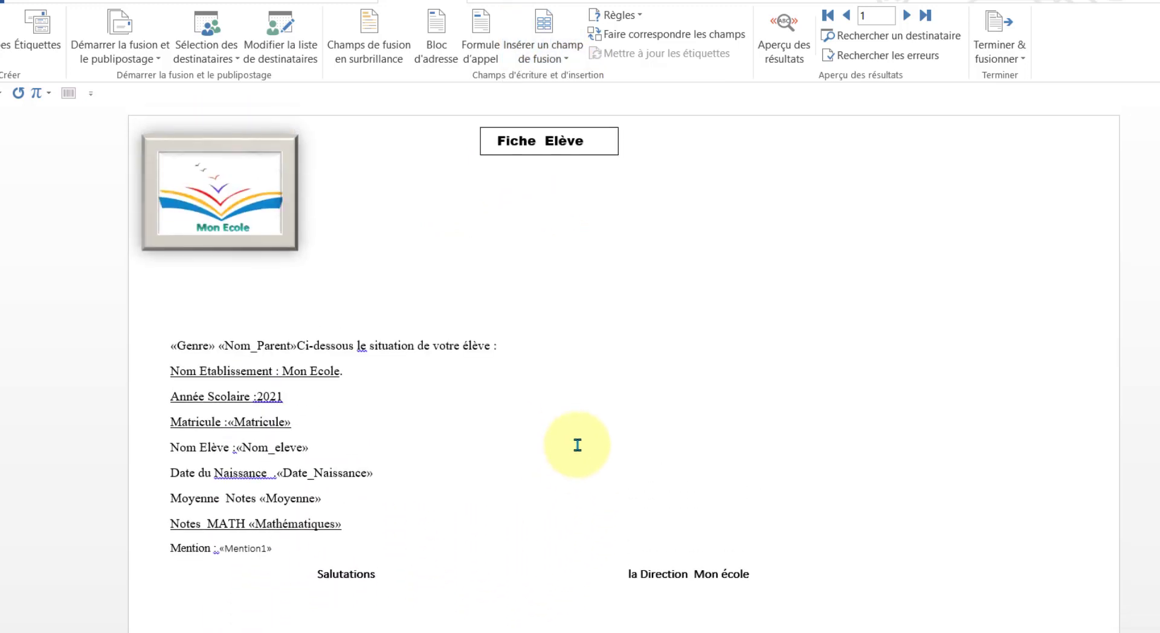
{"action": "left_click", "coordinate": [467, 228]}
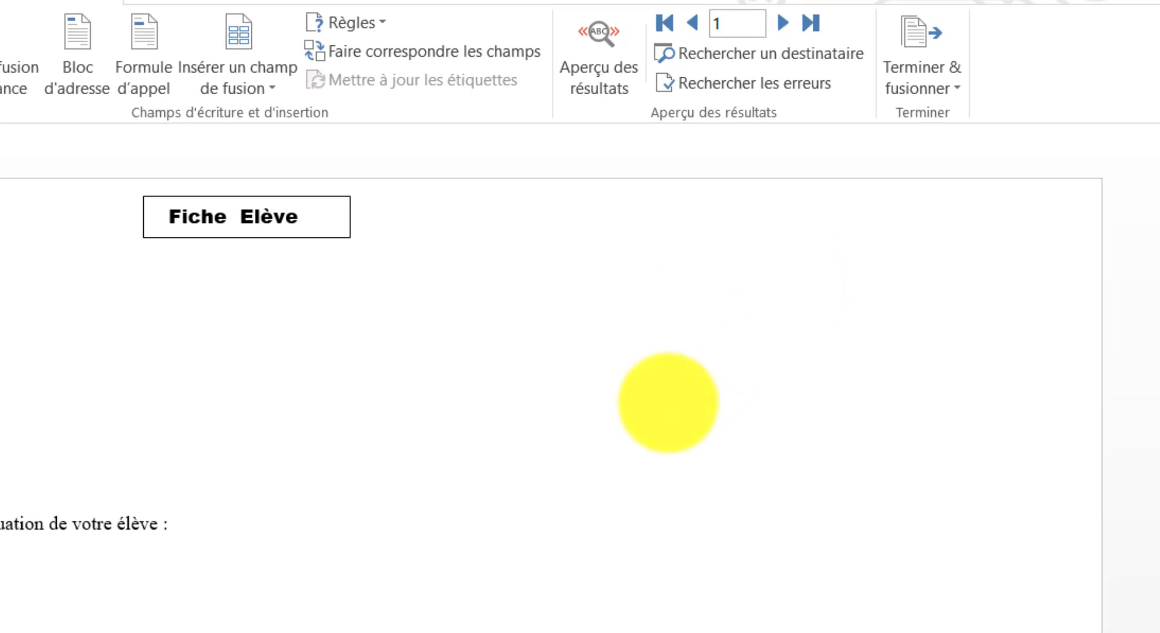
Beside the logo, create an INCLUDEPICTURE "" field with the photo merge field between the quotes.
{"action": "key", "text": "ctrl+F9"}
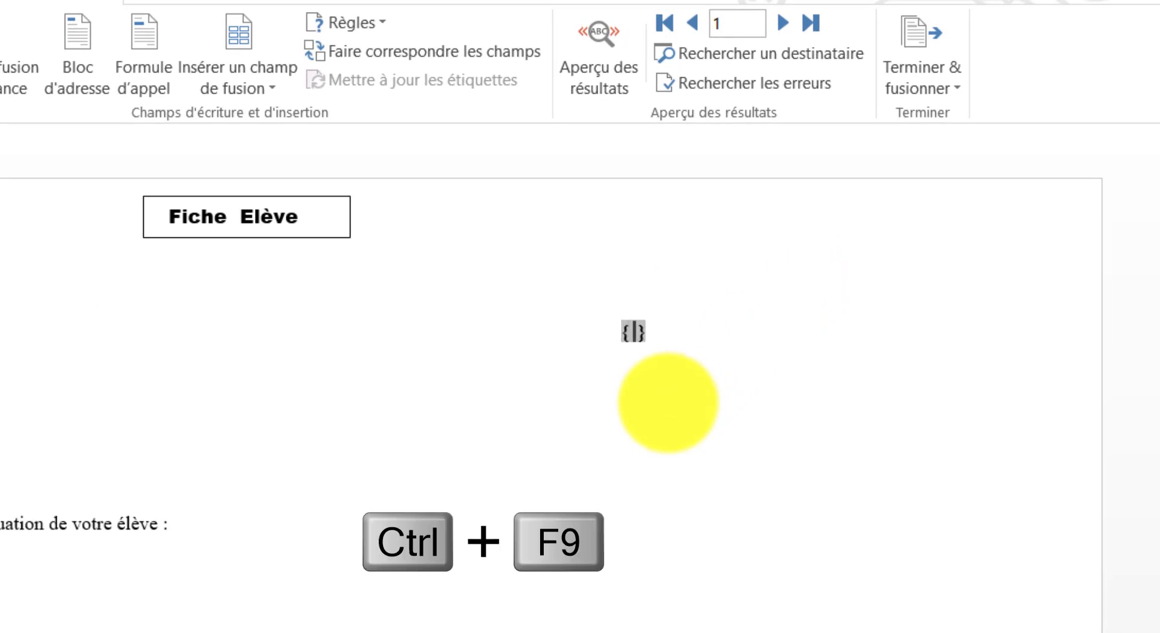
{"action": "type", "text": "I"}
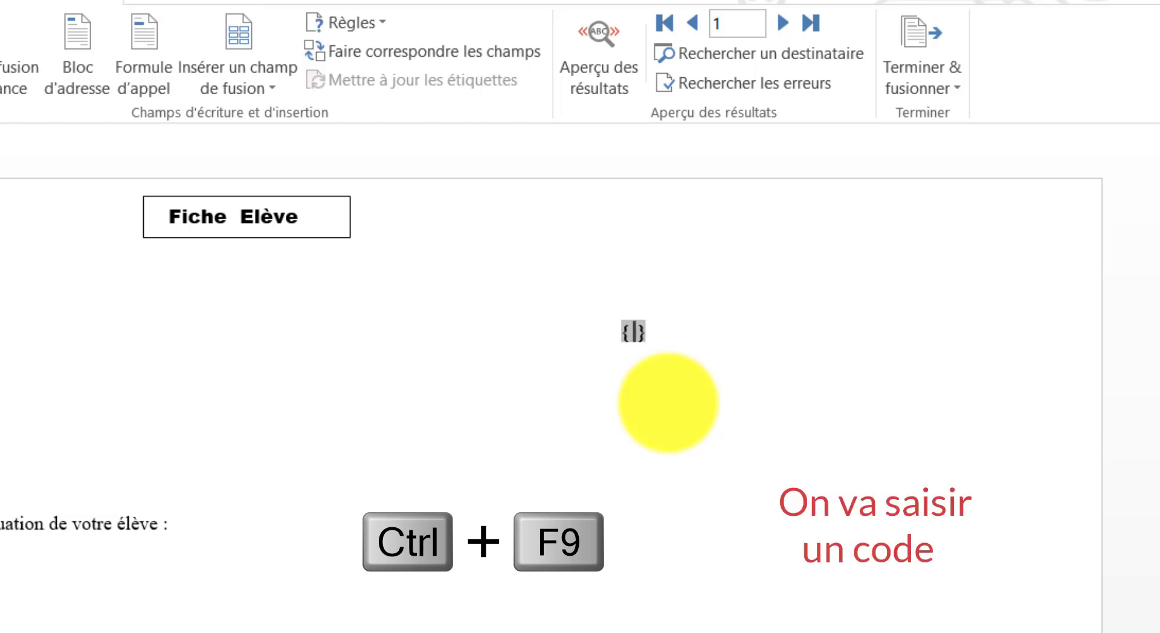
{"action": "type", "text": "NCL"}
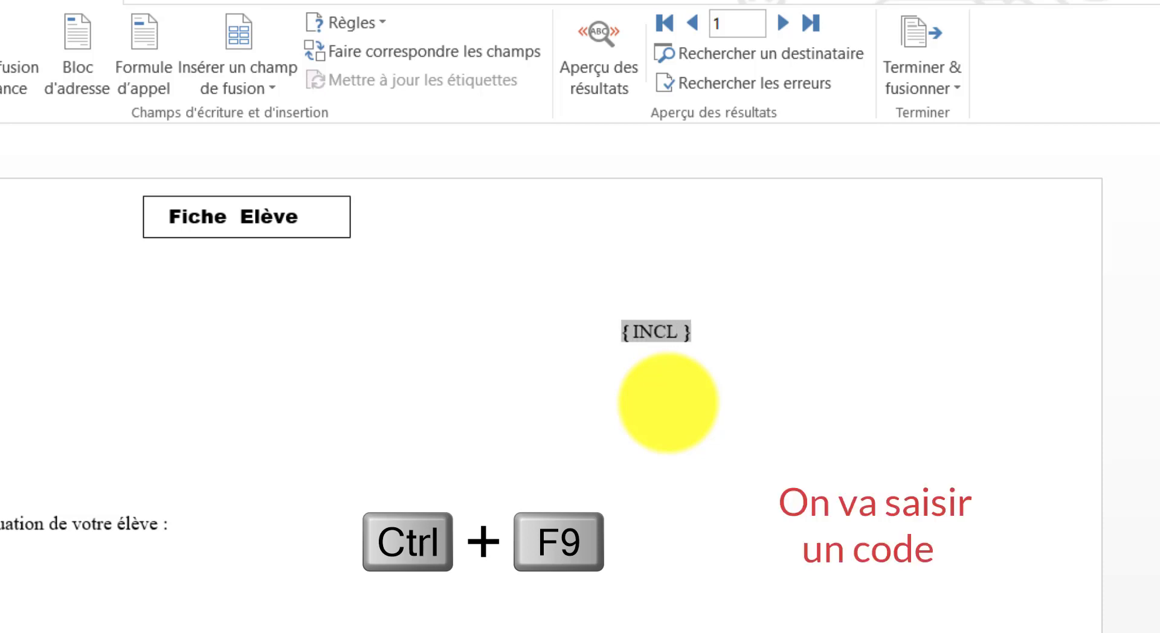
{"action": "key", "text": "BackSpace"}
{"action": "type", "text": "LUD"}
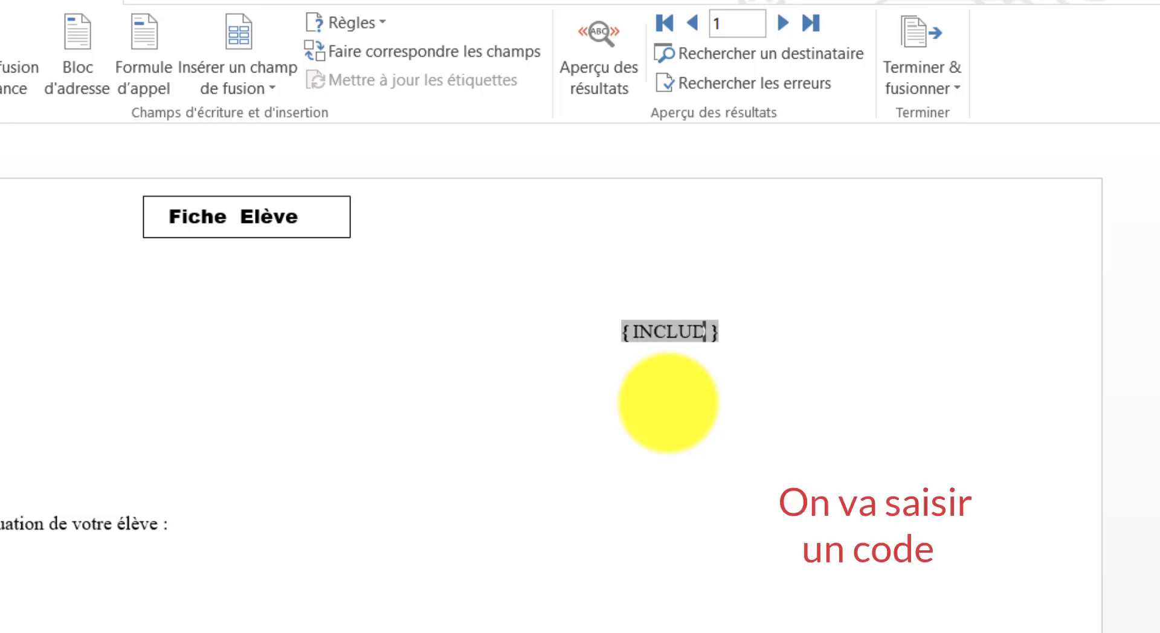
{"action": "type", "text": "EPICT"}
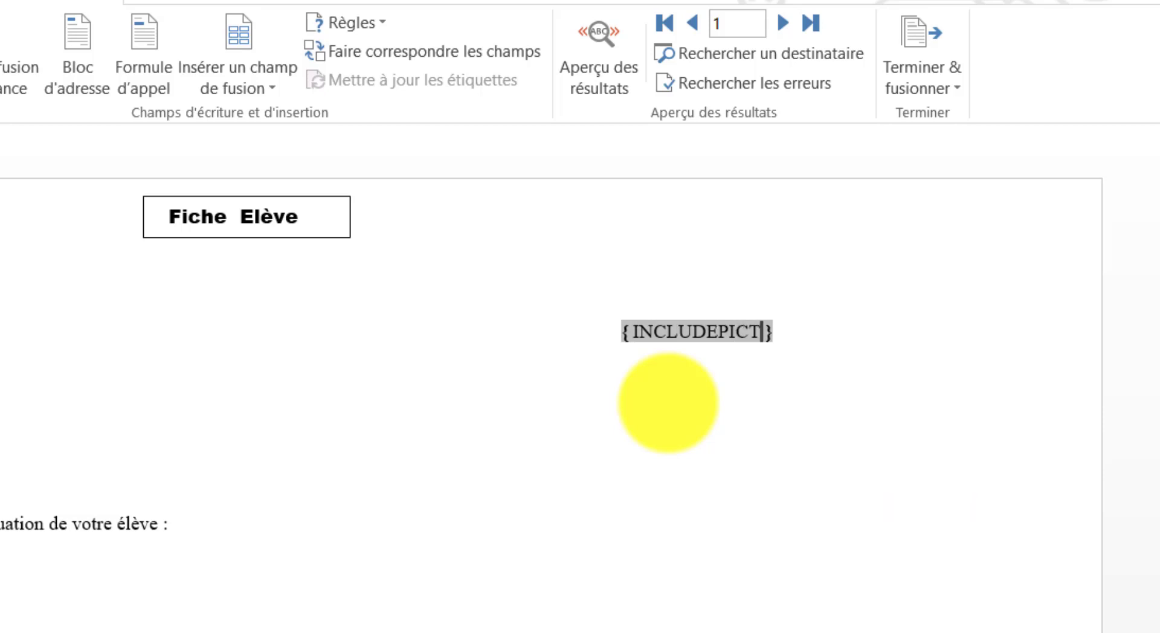
{"action": "type", "text": "URE "}
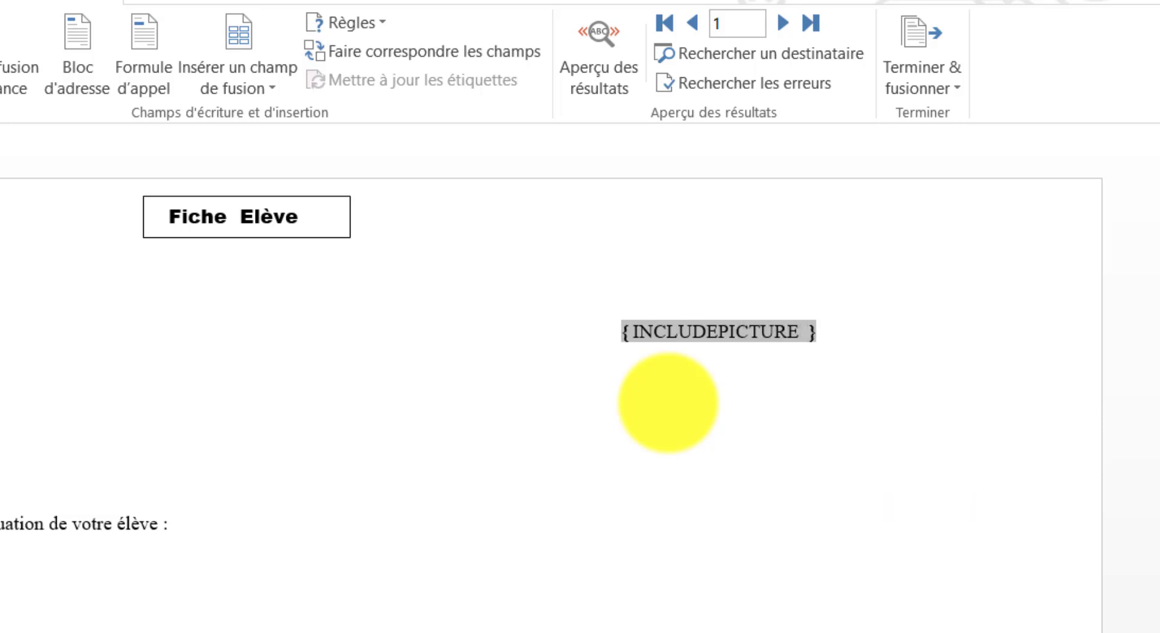
{"action": "type", "text": "\"\""}
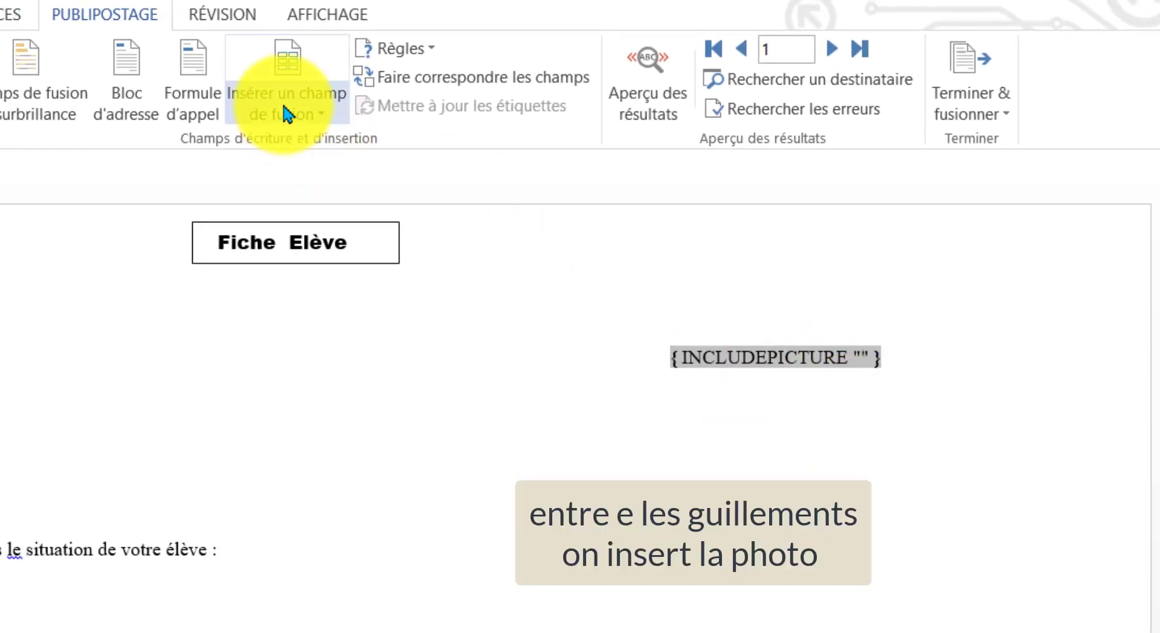
{"action": "left_click", "coordinate": [281, 101]}
{"action": "left_click", "coordinate": [279, 604]}
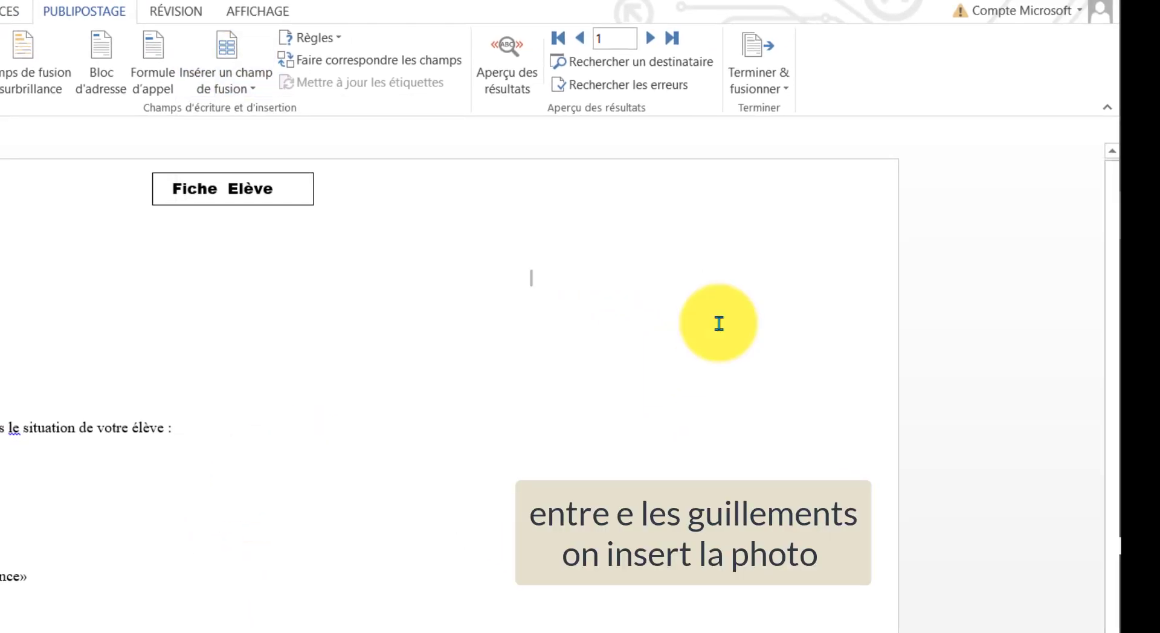
{"action": "left_click", "coordinate": [800, 395]}
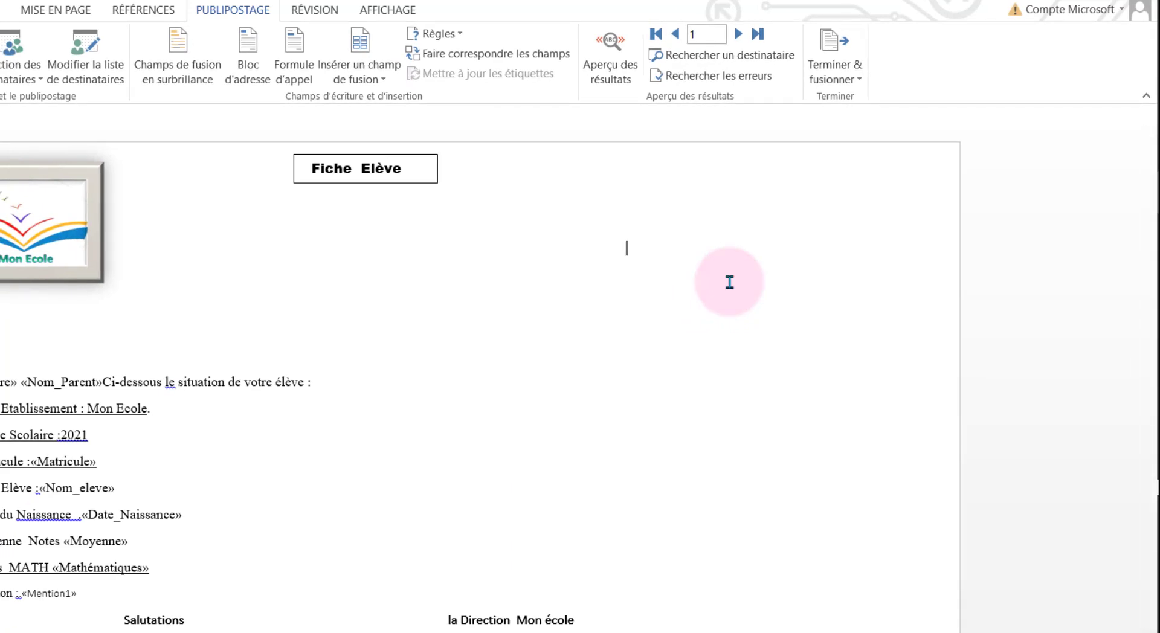
Update the photo field and preview the letter with real data, ending on student record 2.
{"action": "key", "text": "F9"}
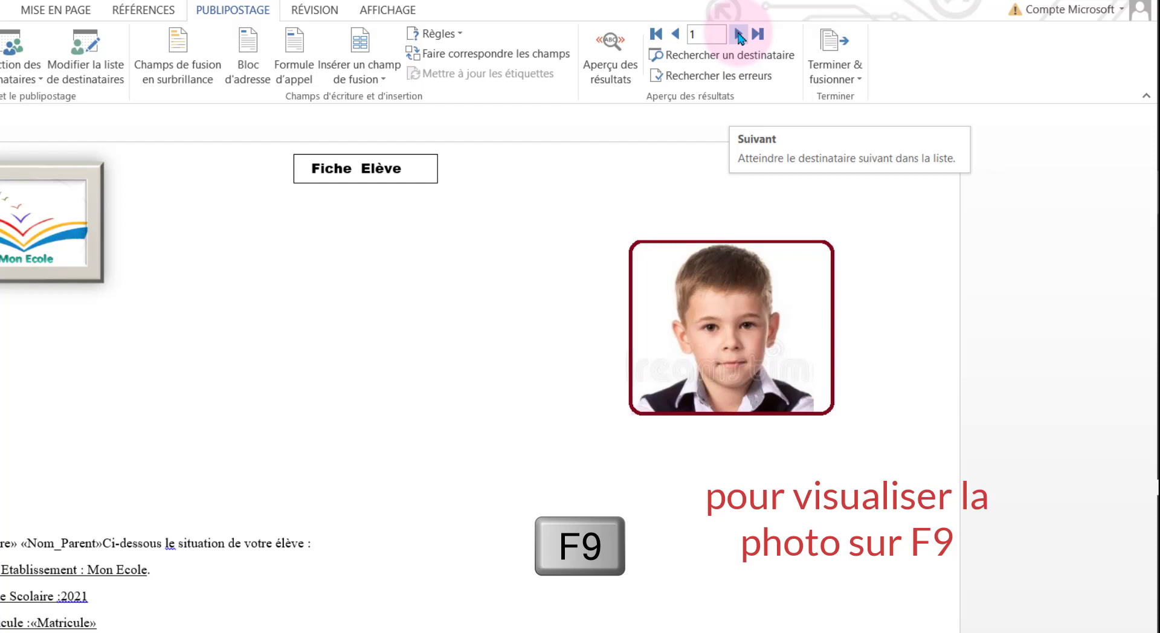
{"action": "left_click", "coordinate": [738, 37]}
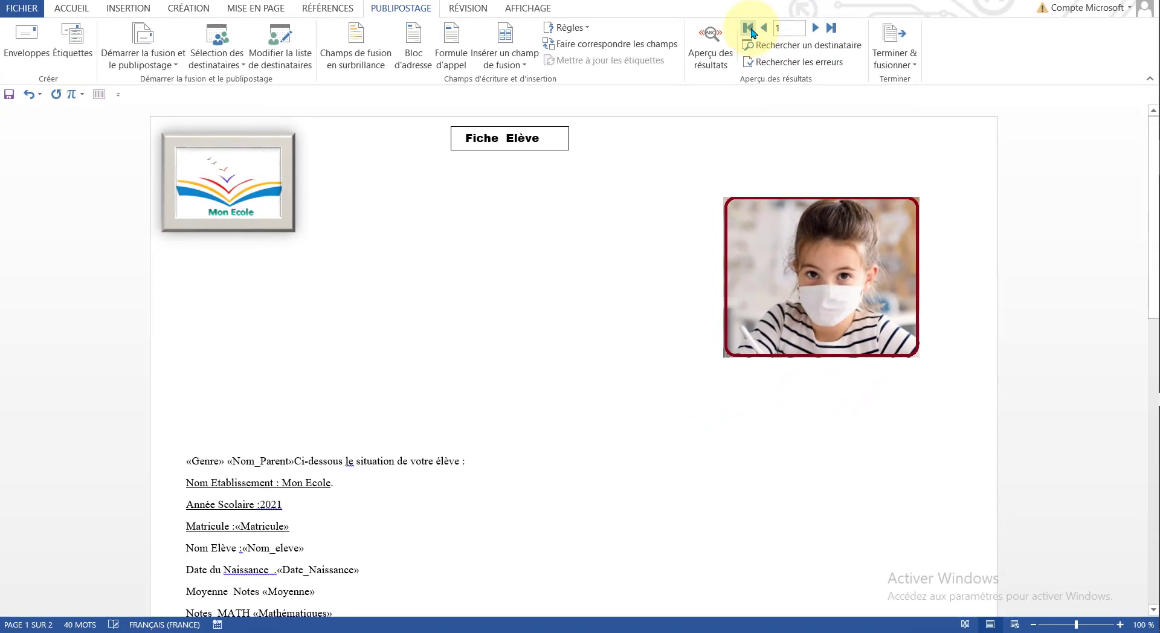
{"action": "left_click", "coordinate": [753, 30]}
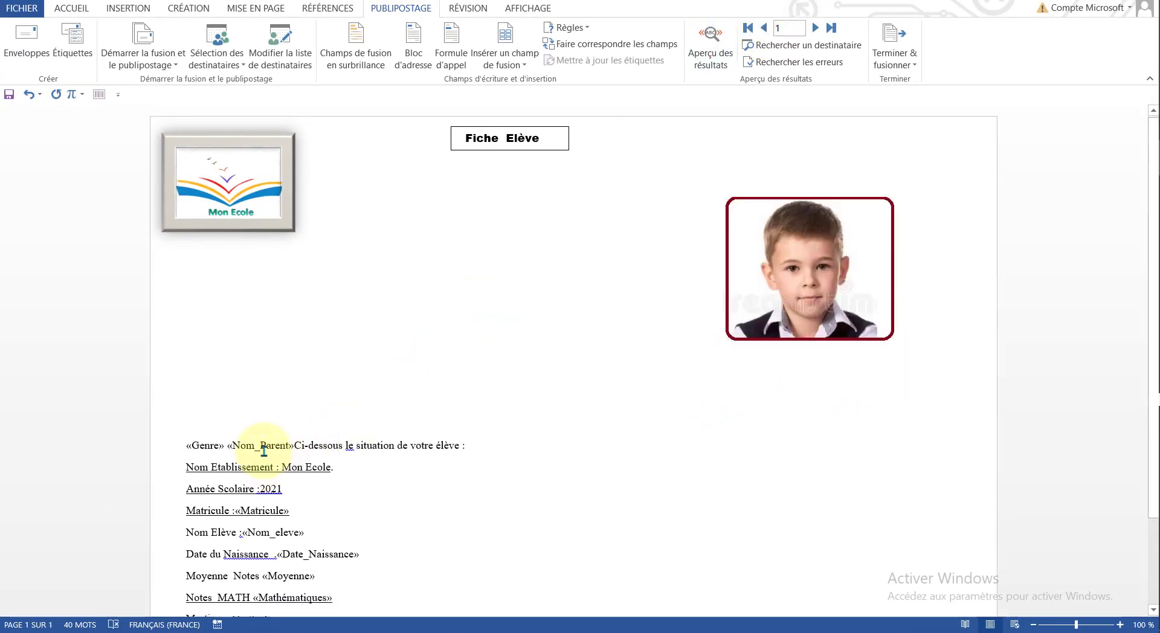
{"action": "scroll", "coordinate": [284, 435], "scroll_direction": "down", "scroll_amount": 3}
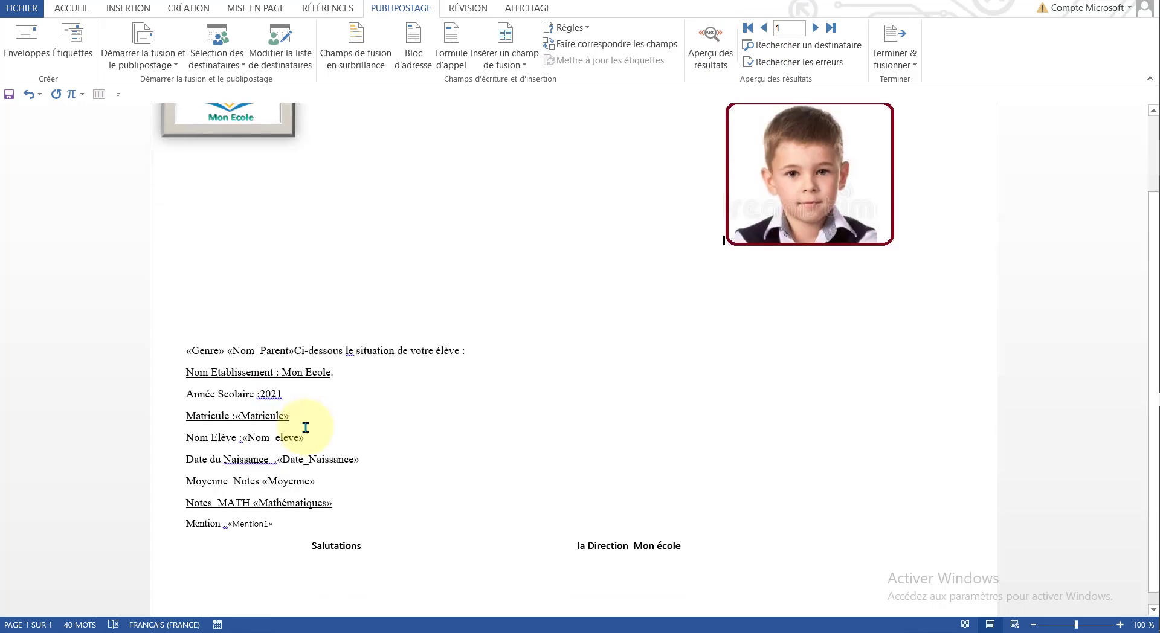
{"action": "left_click", "coordinate": [706, 57]}
{"action": "left_click", "coordinate": [707, 56]}
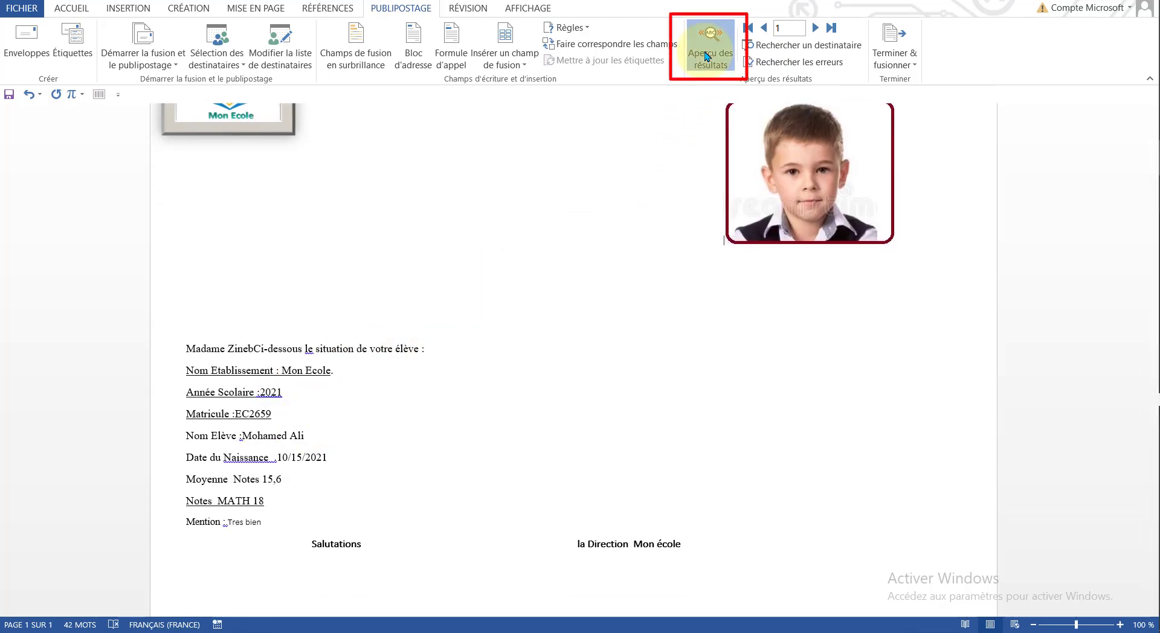
{"action": "left_click", "coordinate": [814, 28]}
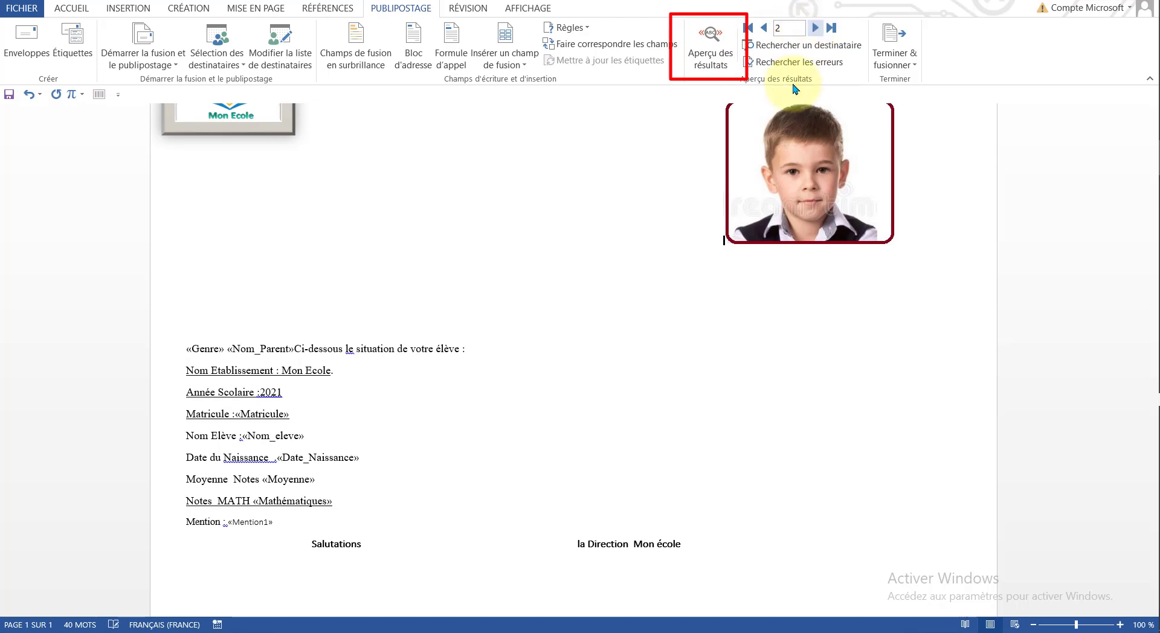
{"action": "left_click", "coordinate": [708, 45]}
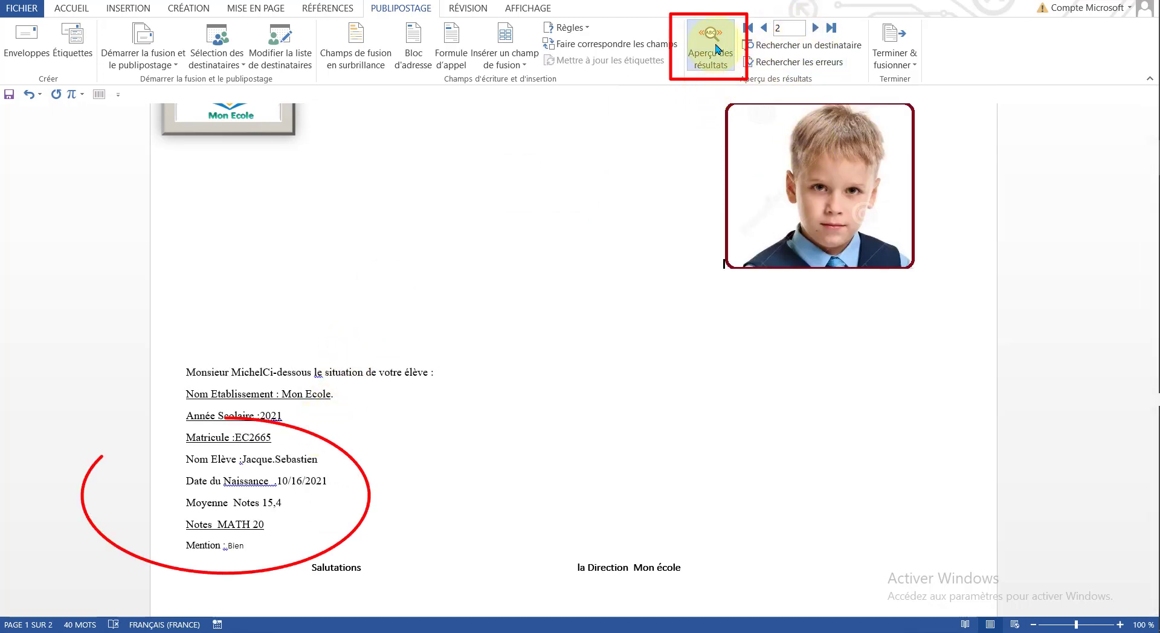
{"action": "scroll", "coordinate": [604, 136], "scroll_direction": "up", "scroll_amount": 3}
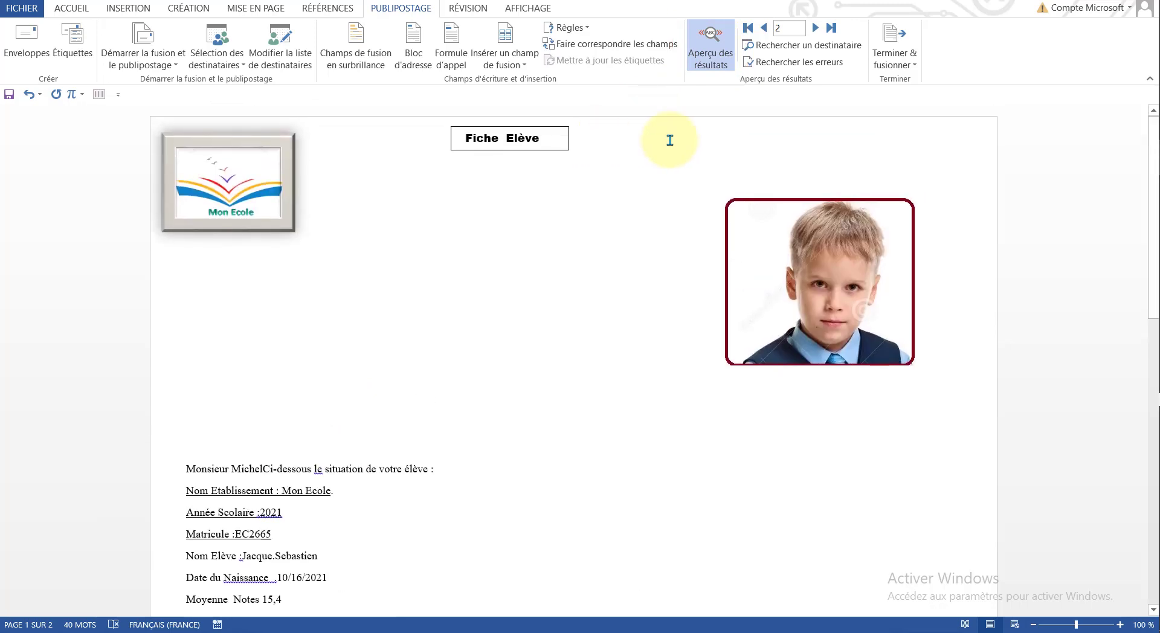
Merge all records (Tous) into a new document via Modifier des documents individuels.
{"action": "left_click", "coordinate": [915, 66]}
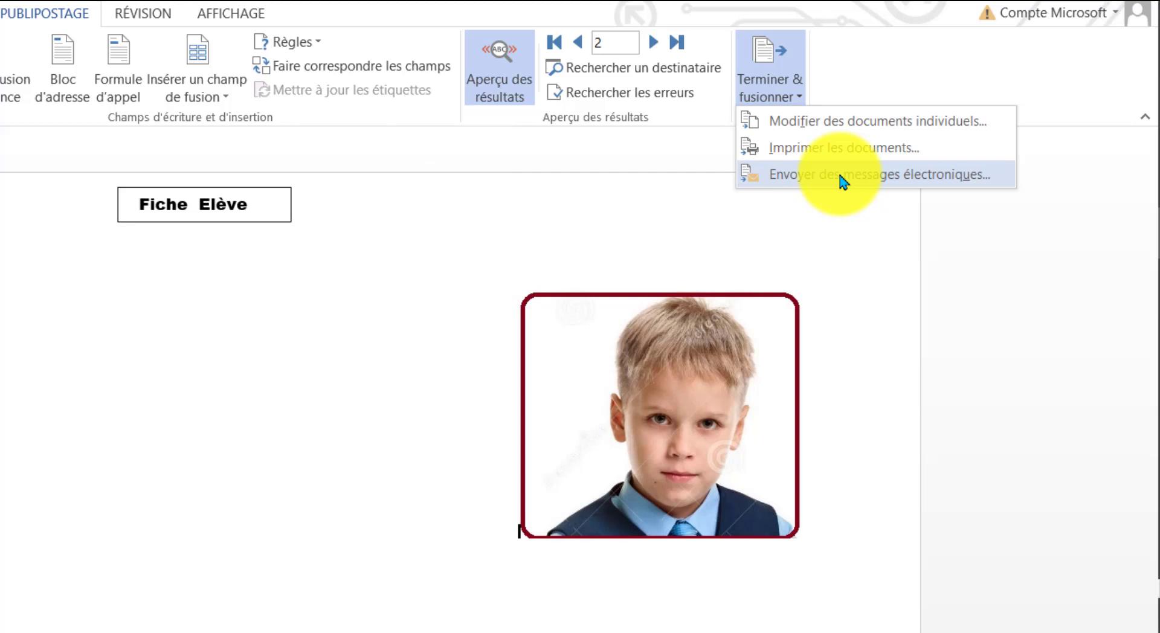
{"action": "left_click", "coordinate": [848, 122]}
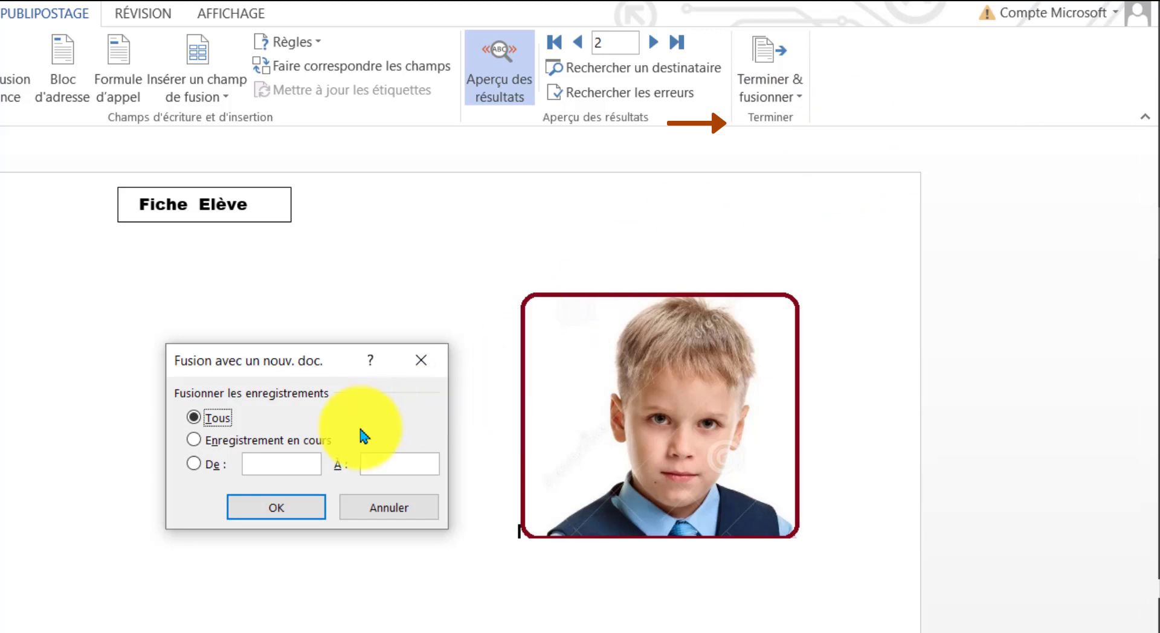
{"action": "left_click", "coordinate": [261, 461]}
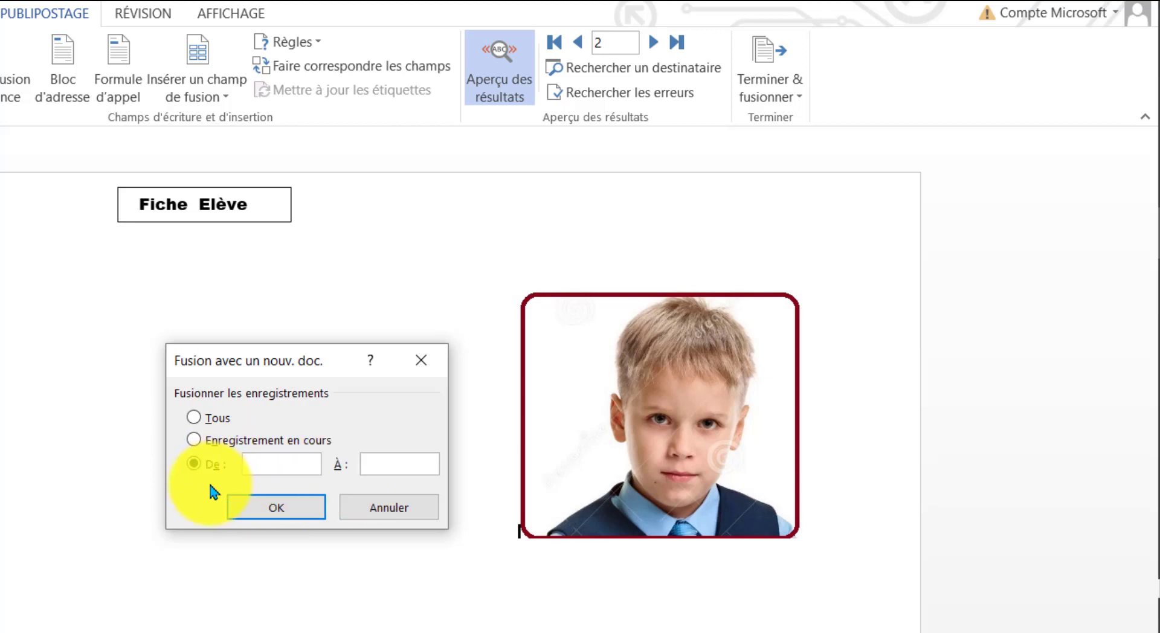
{"action": "left_click", "coordinate": [195, 416]}
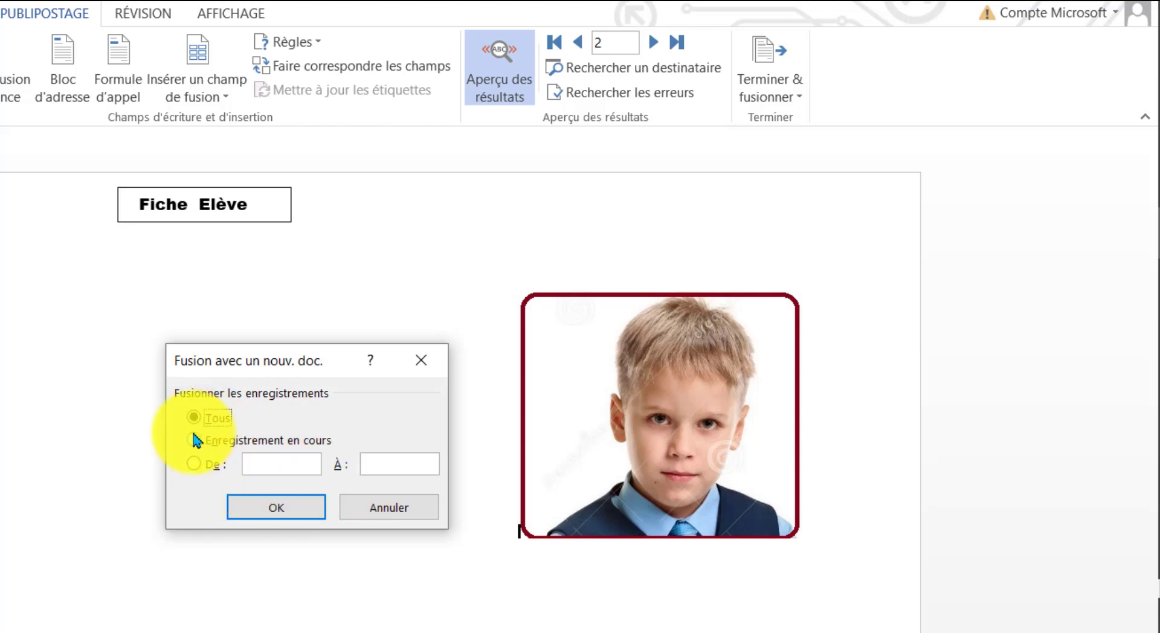
{"action": "left_click", "coordinate": [254, 512]}
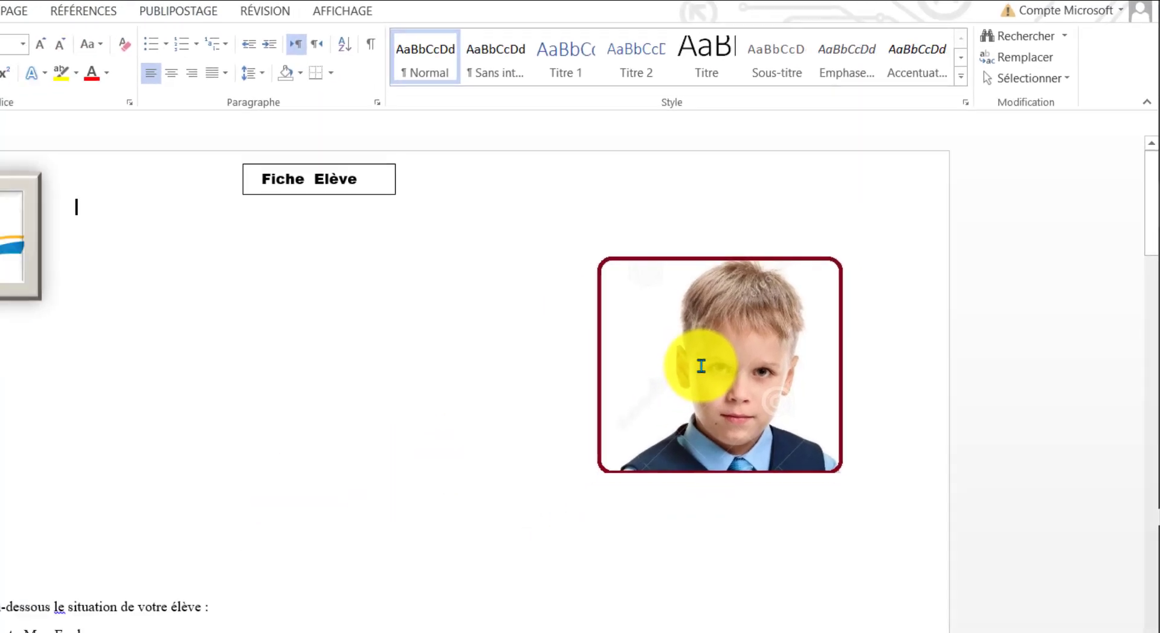
Refresh the photo field on each of the first three student pages with F9.
{"action": "left_click", "coordinate": [807, 286]}
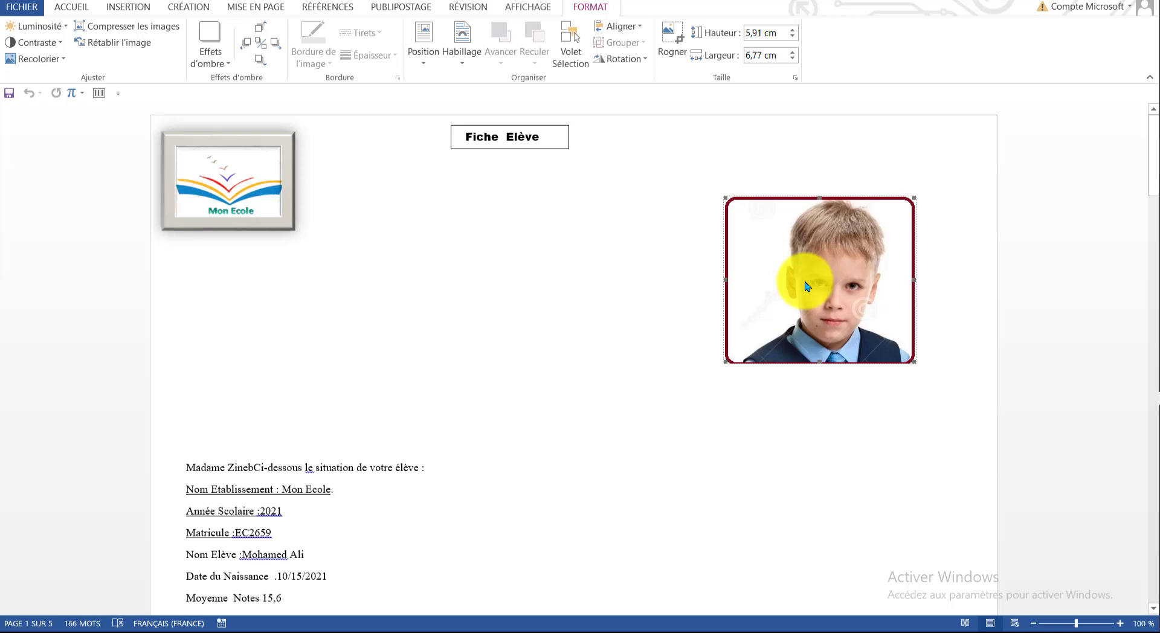
{"action": "key", "text": "F9"}
{"action": "scroll", "coordinate": [808, 280], "scroll_direction": "down", "scroll_amount": 5}
{"action": "scroll", "coordinate": [808, 279], "scroll_direction": "down", "scroll_amount": 6}
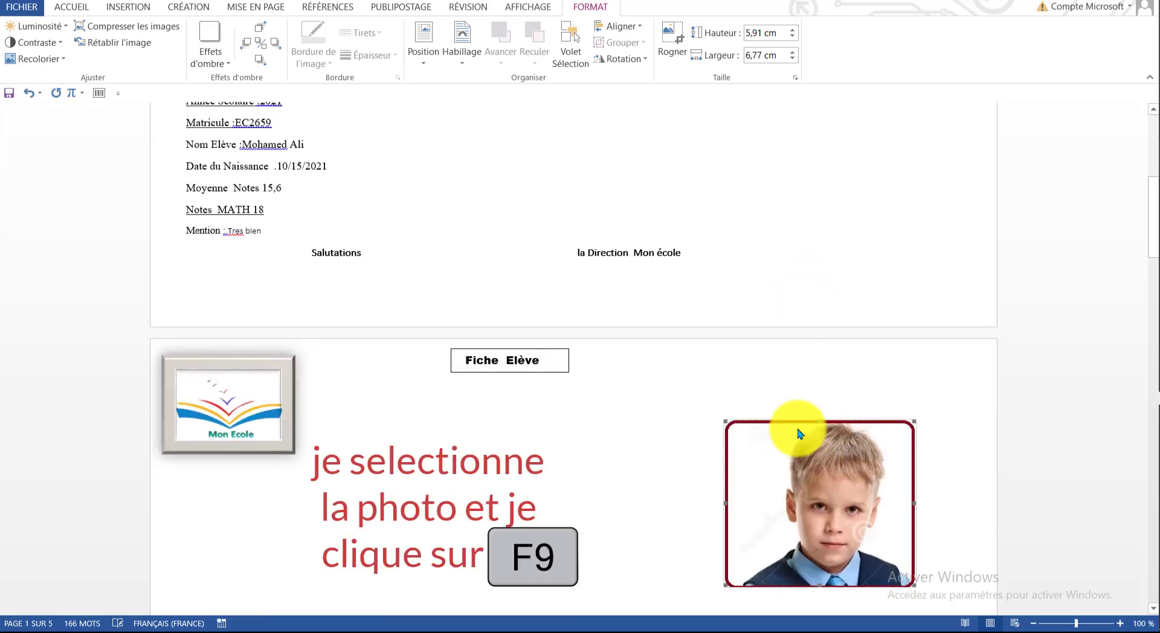
{"action": "scroll", "coordinate": [798, 433], "scroll_direction": "down", "scroll_amount": 7}
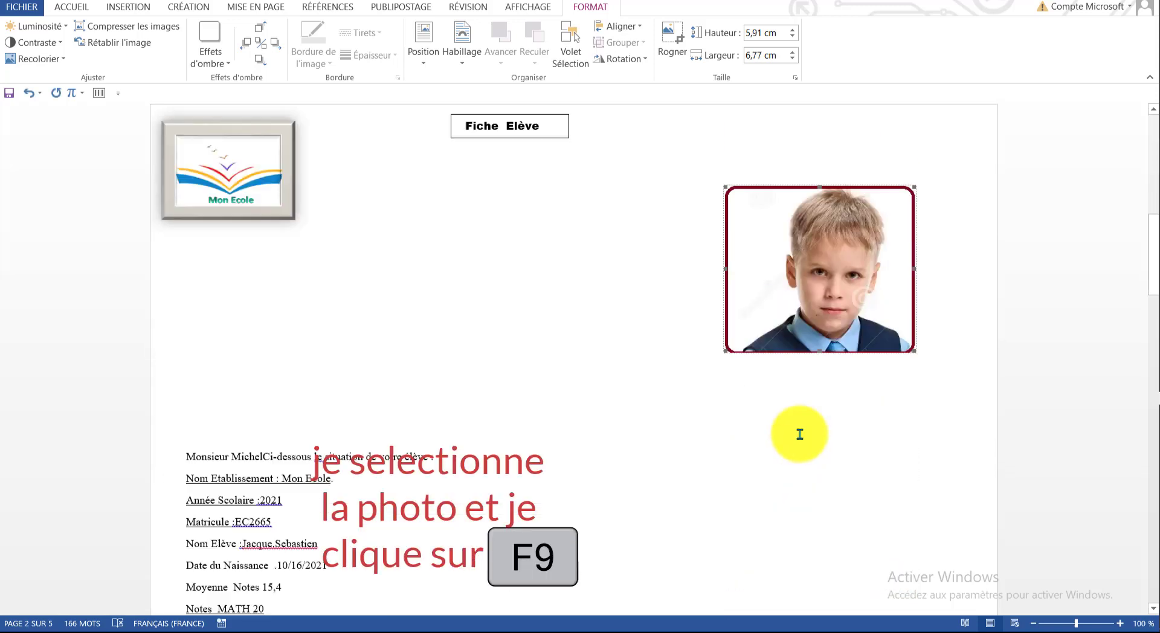
{"action": "scroll", "coordinate": [797, 433], "scroll_direction": "down", "scroll_amount": 11}
{"action": "scroll", "coordinate": [804, 421], "scroll_direction": "down", "scroll_amount": 5}
{"action": "left_click", "coordinate": [804, 421]}
{"action": "key", "text": "F9"}
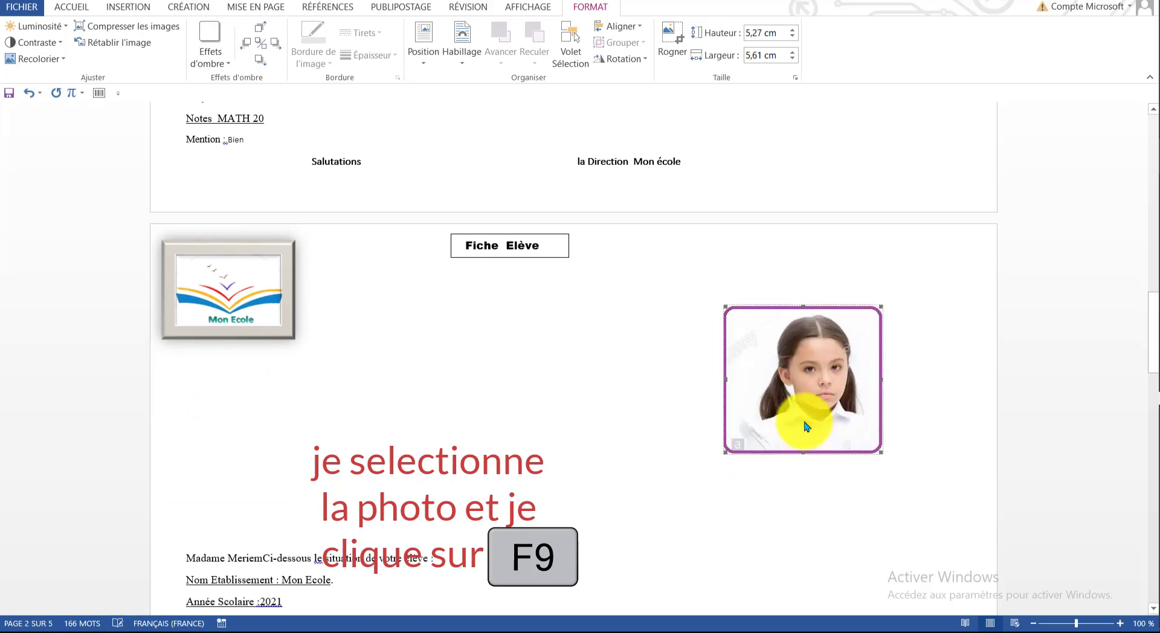
{"action": "scroll", "coordinate": [802, 421], "scroll_direction": "down", "scroll_amount": 15}
{"action": "scroll", "coordinate": [795, 415], "scroll_direction": "down", "scroll_amount": 6}
{"action": "left_click", "coordinate": [796, 420]}
{"action": "key", "text": "F9"}
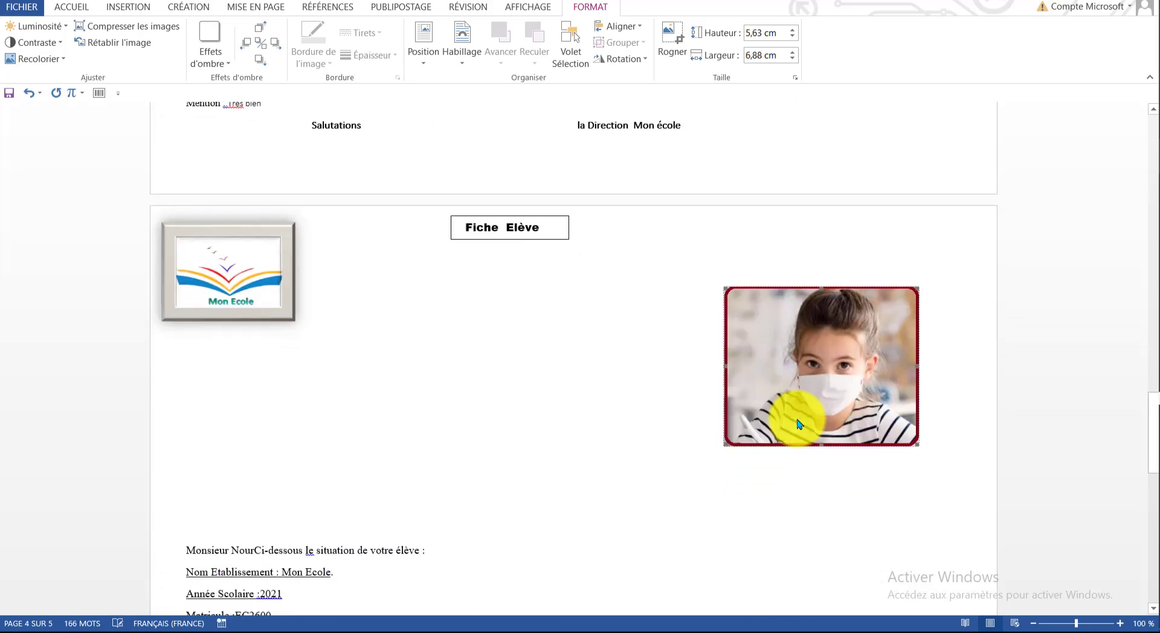
Update every field in the merged document, then scroll through the pages to check them.
{"action": "key", "text": "ctrl+a"}
{"action": "key", "text": "F9"}
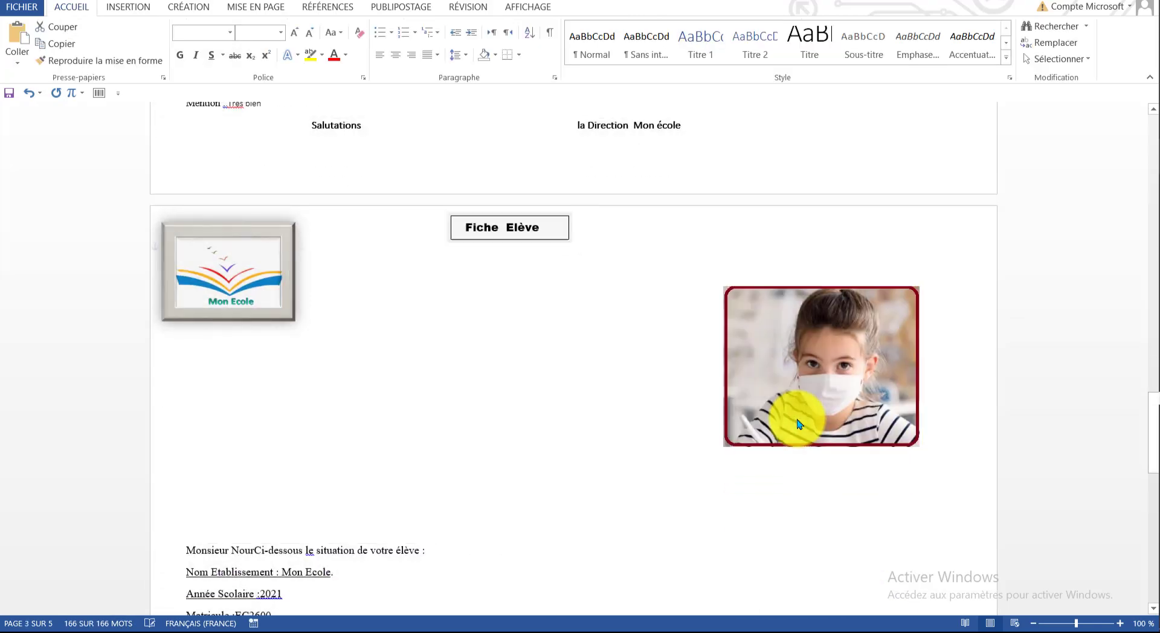
{"action": "key", "text": "ctrl+a"}
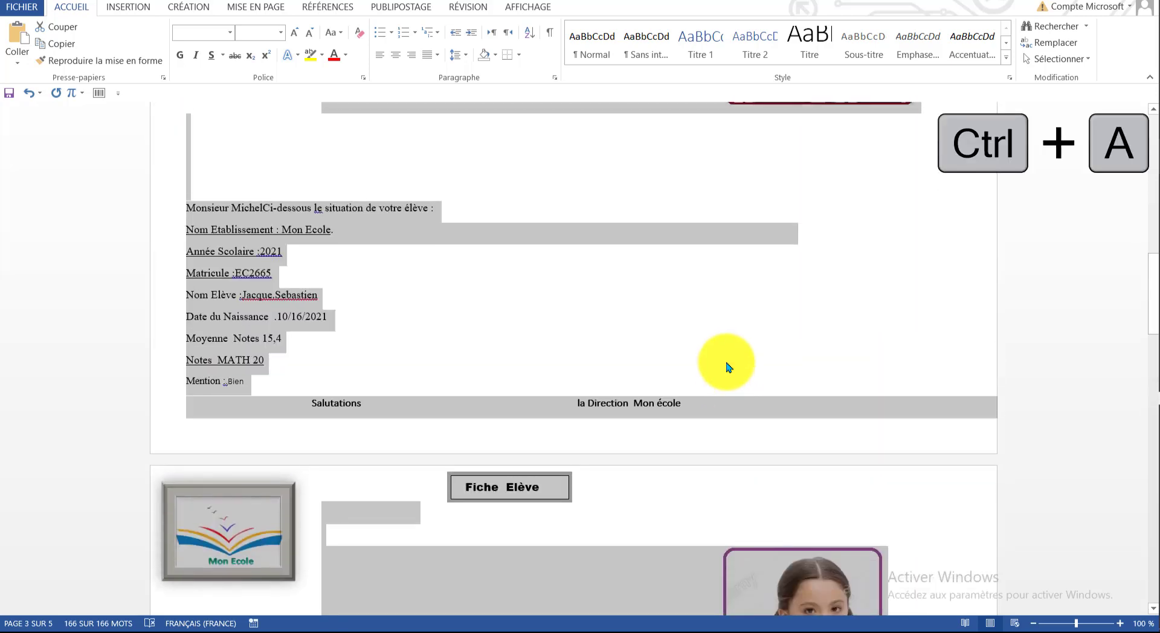
{"action": "left_click", "coordinate": [587, 337]}
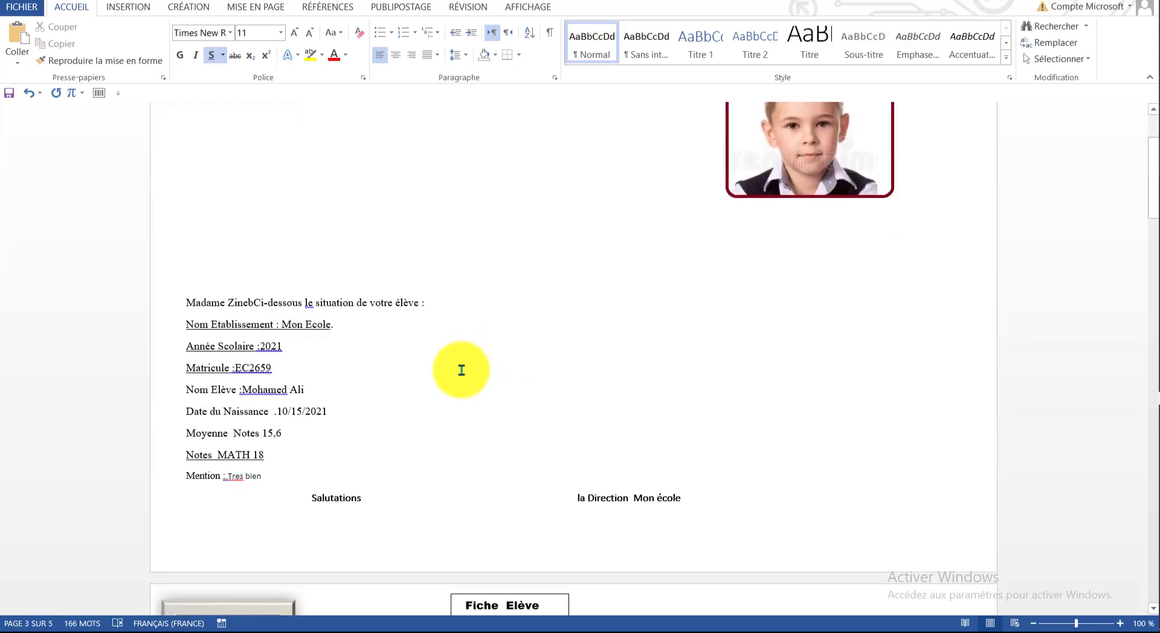
{"action": "scroll", "coordinate": [342, 361], "scroll_direction": "down", "scroll_amount": 3}
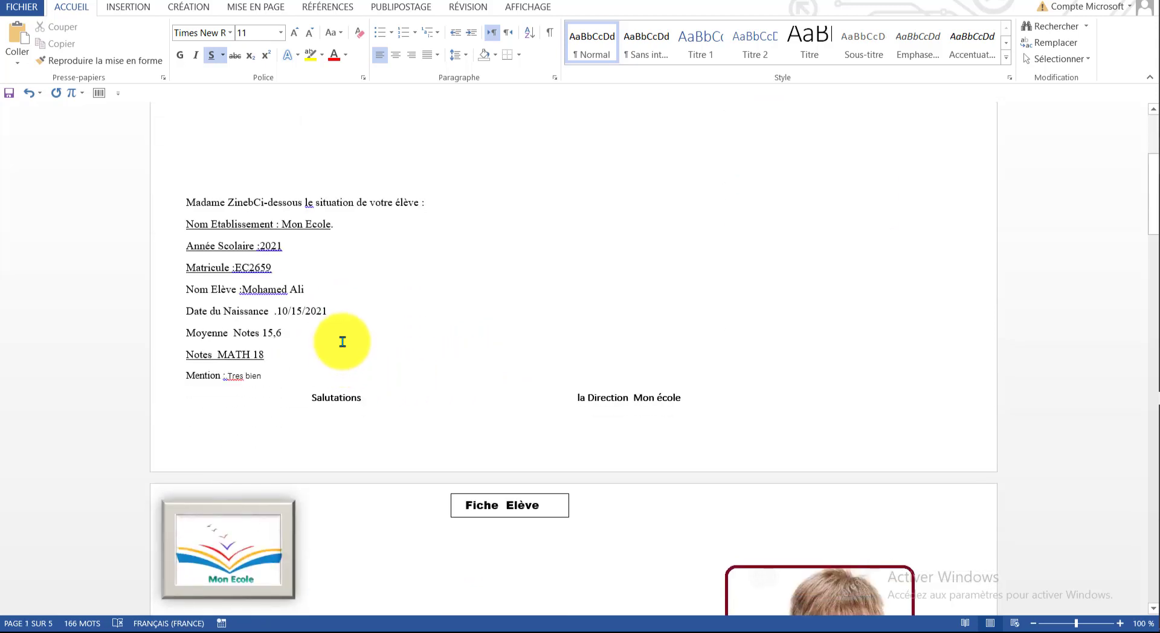
{"action": "scroll", "coordinate": [342, 342], "scroll_direction": "down", "scroll_amount": 5}
{"action": "scroll", "coordinate": [370, 322], "scroll_direction": "down", "scroll_amount": 6}
{"action": "scroll", "coordinate": [402, 324], "scroll_direction": "down", "scroll_amount": 5}
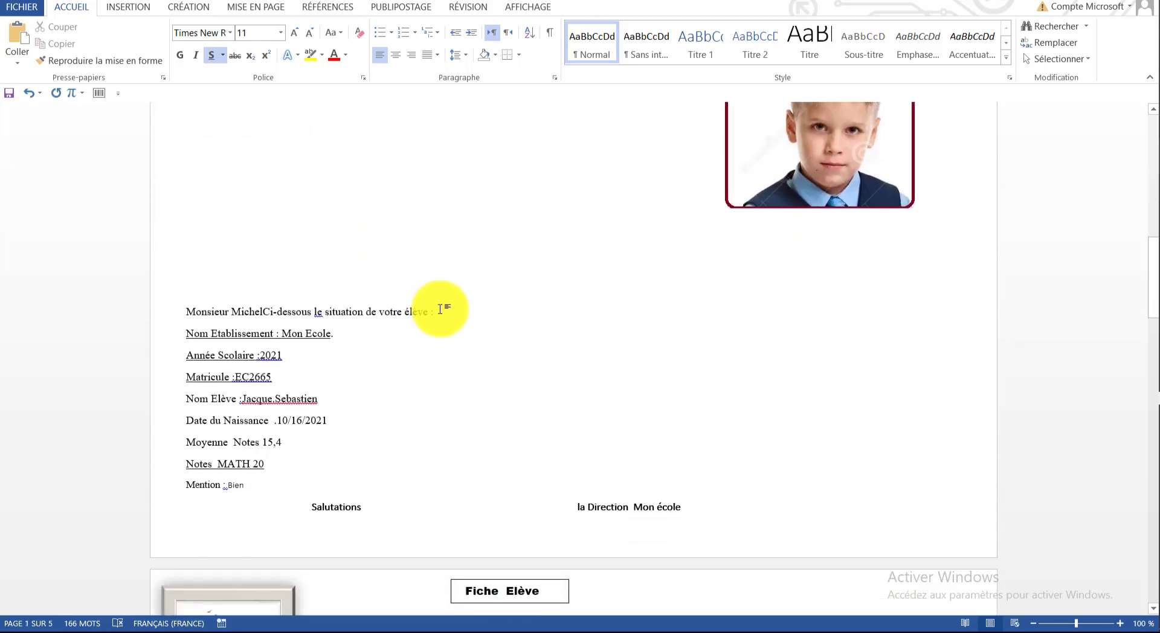
{"action": "scroll", "coordinate": [443, 305], "scroll_direction": "down", "scroll_amount": 11}
{"action": "scroll", "coordinate": [453, 305], "scroll_direction": "down", "scroll_amount": 14}
{"action": "scroll", "coordinate": [452, 305], "scroll_direction": "down", "scroll_amount": 3}
{"action": "scroll", "coordinate": [457, 305], "scroll_direction": "down", "scroll_amount": 12}
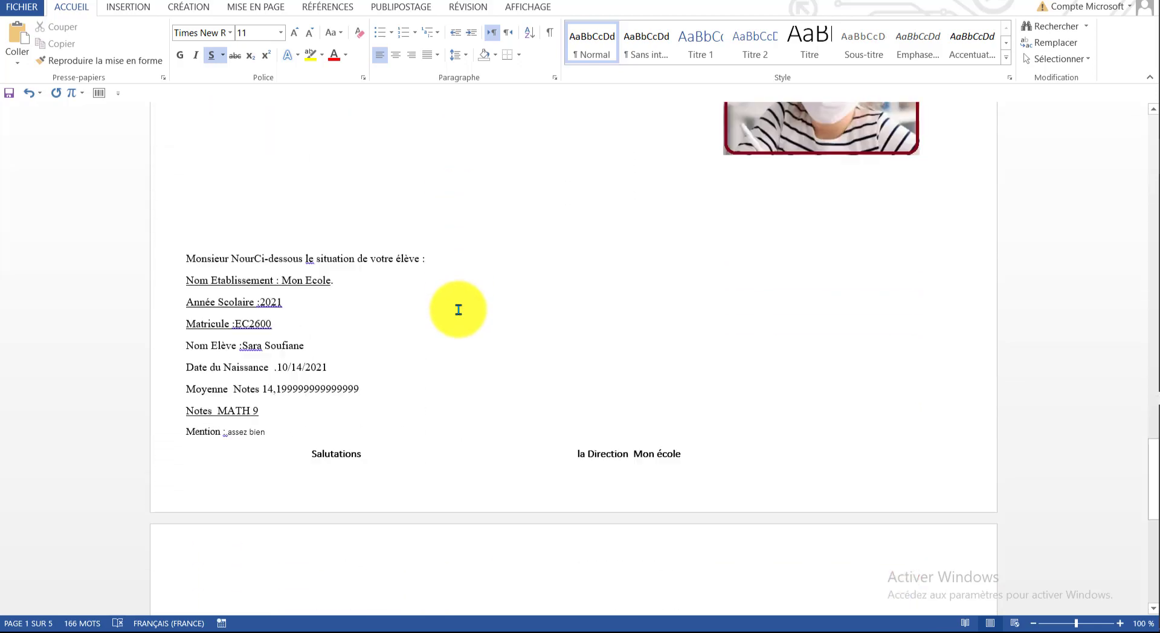
{"action": "scroll", "coordinate": [458, 309], "scroll_direction": "down", "scroll_amount": 8}
{"action": "scroll", "coordinate": [458, 309], "scroll_direction": "down", "scroll_amount": 3}
{"action": "scroll", "coordinate": [458, 309], "scroll_direction": "down", "scroll_amount": 20}
{"action": "scroll", "coordinate": [459, 309], "scroll_direction": "down", "scroll_amount": 20}
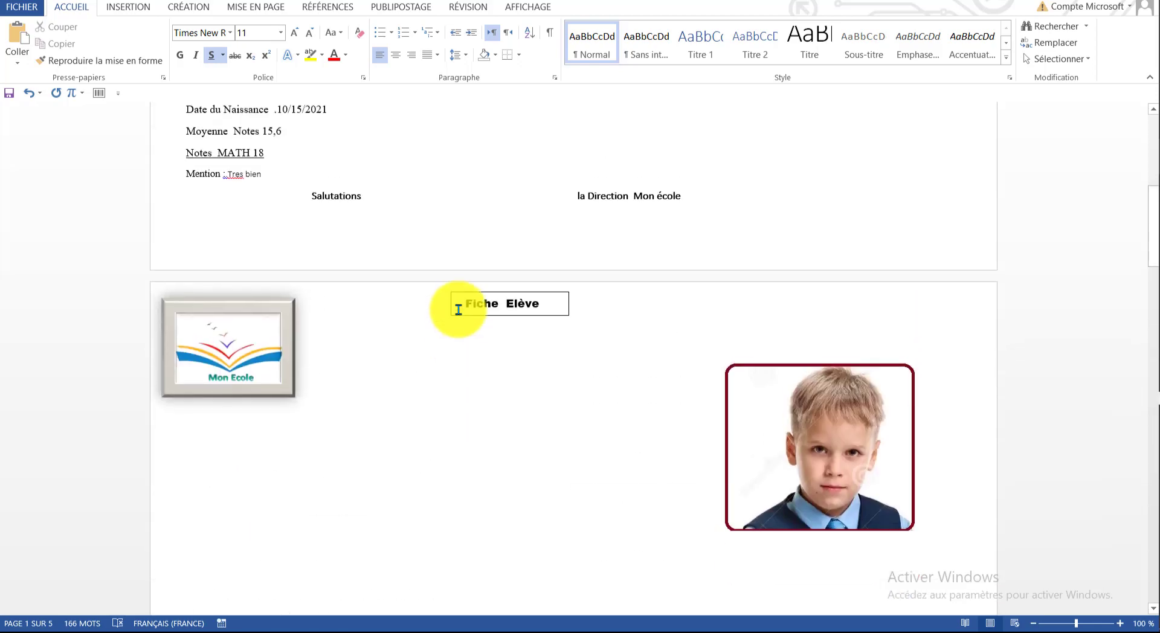
{"action": "scroll", "coordinate": [458, 310], "scroll_direction": "down", "scroll_amount": 6}
{"action": "left_click", "coordinate": [725, 399]}
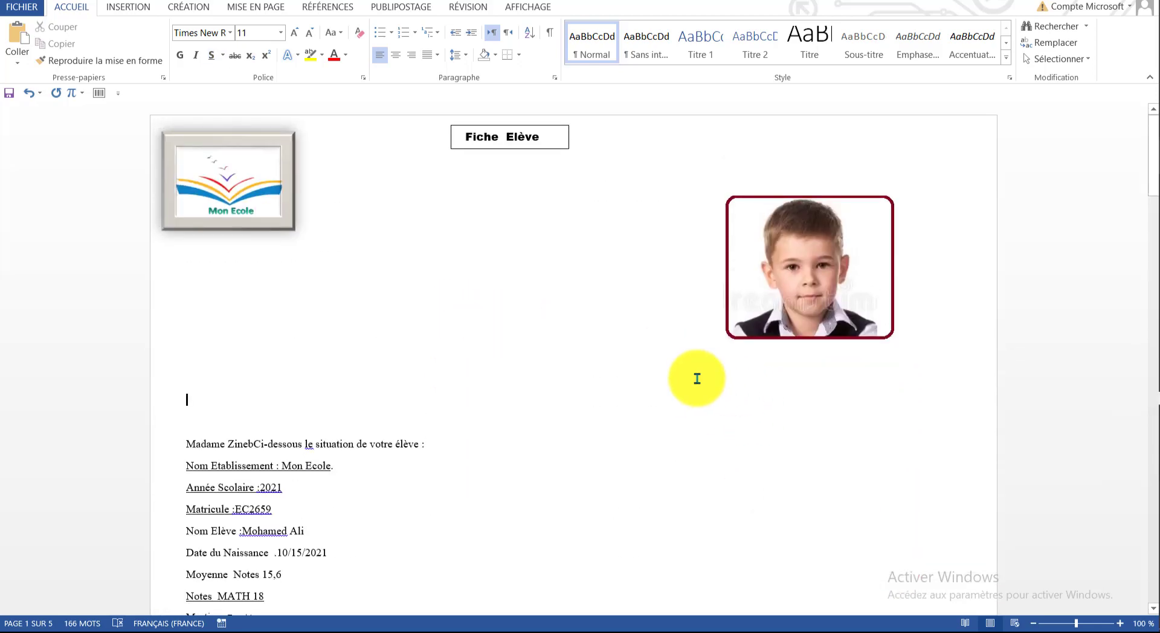
{"action": "left_click", "coordinate": [675, 382]}
{"action": "key", "text": "Tab"}
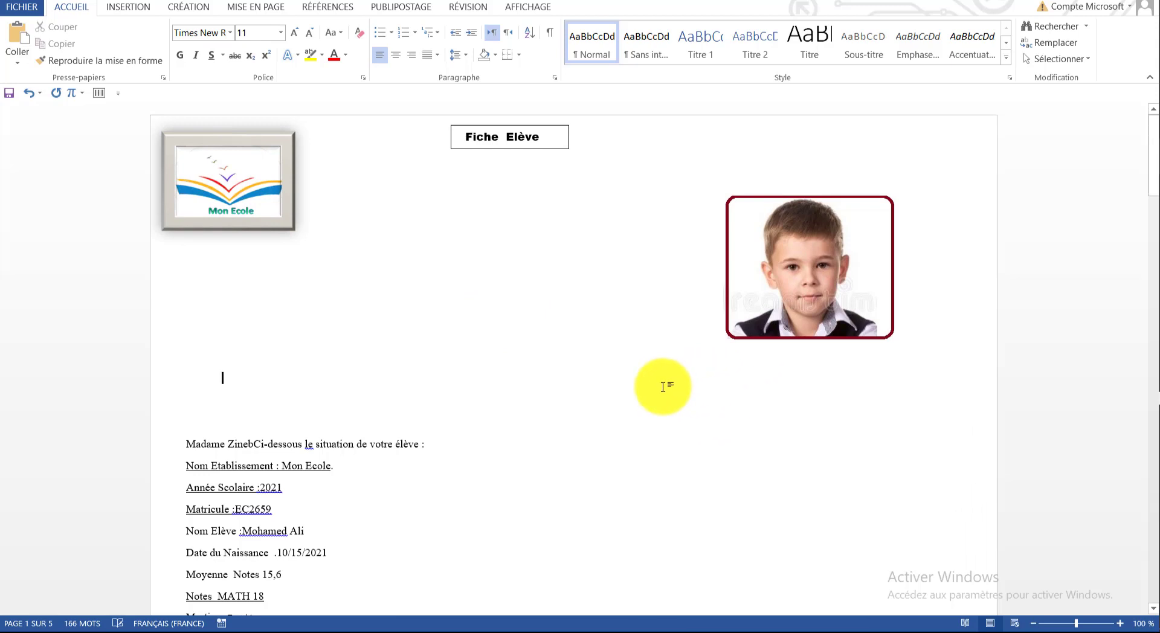
{"action": "key", "text": "Tab"}
{"action": "key", "text": "Tab"}
{"action": "key", "text": "Tab"}
{"action": "key", "text": "Tab"}
{"action": "key", "text": "Tab"}
{"action": "key", "text": "Tab"}
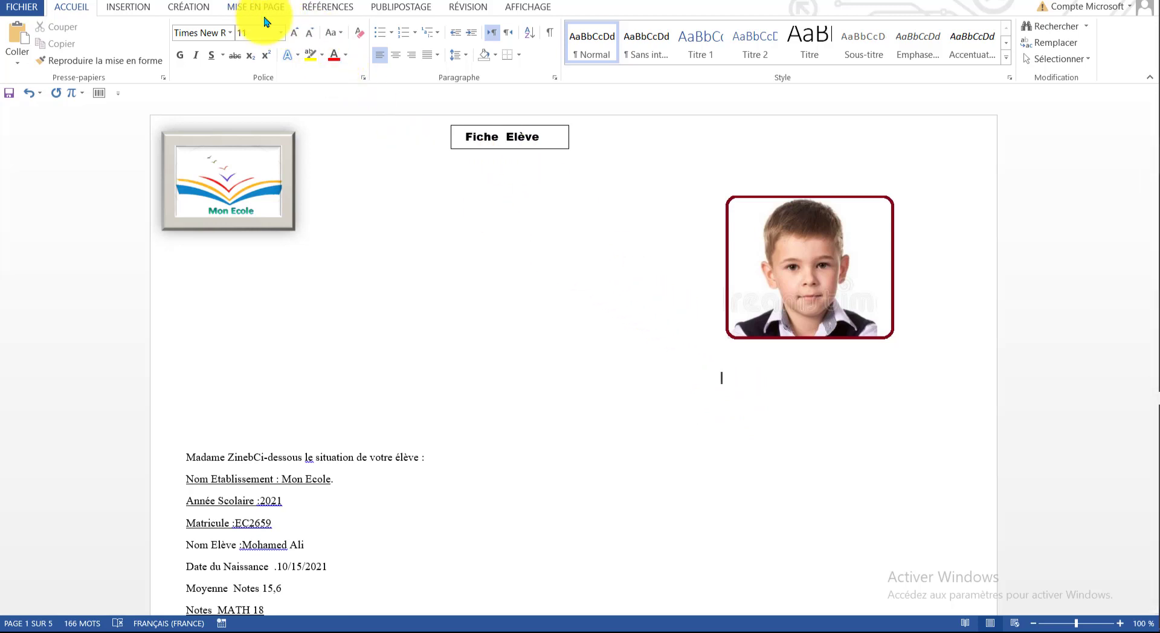
Insert an InclureImage (INCLUDEPICTURE) field pointing to the student's photo file at the top right.
{"action": "left_click", "coordinate": [389, 12]}
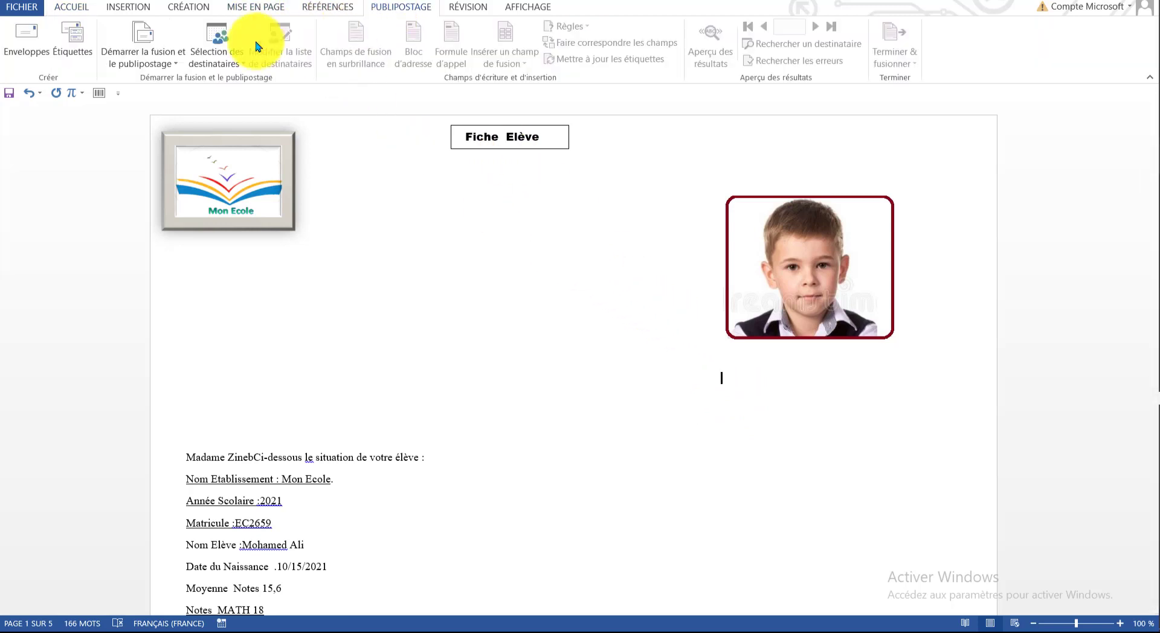
{"action": "left_click", "coordinate": [118, 9]}
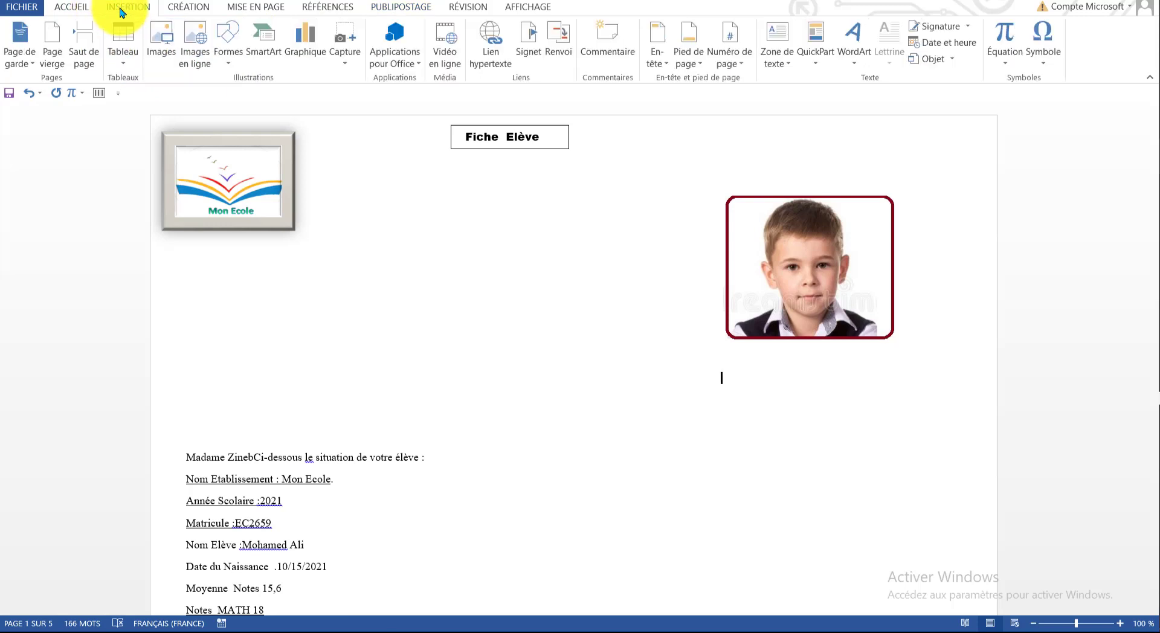
{"action": "left_click", "coordinate": [816, 64]}
{"action": "left_click", "coordinate": [824, 112]}
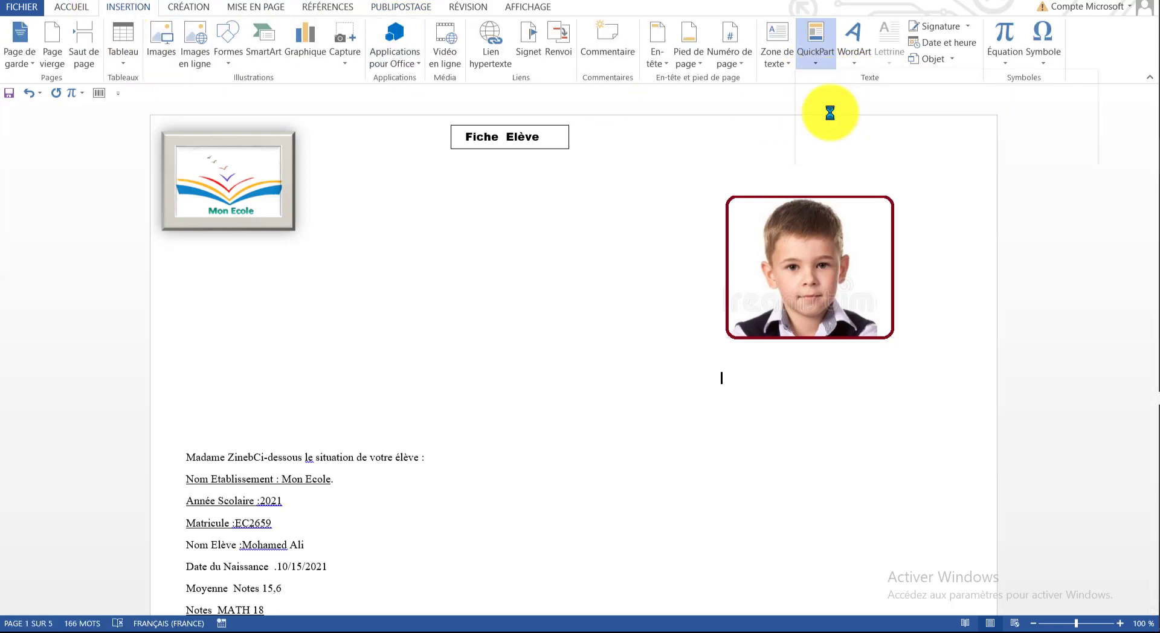
{"action": "scroll", "coordinate": [417, 241], "scroll_direction": "down", "scroll_amount": 7}
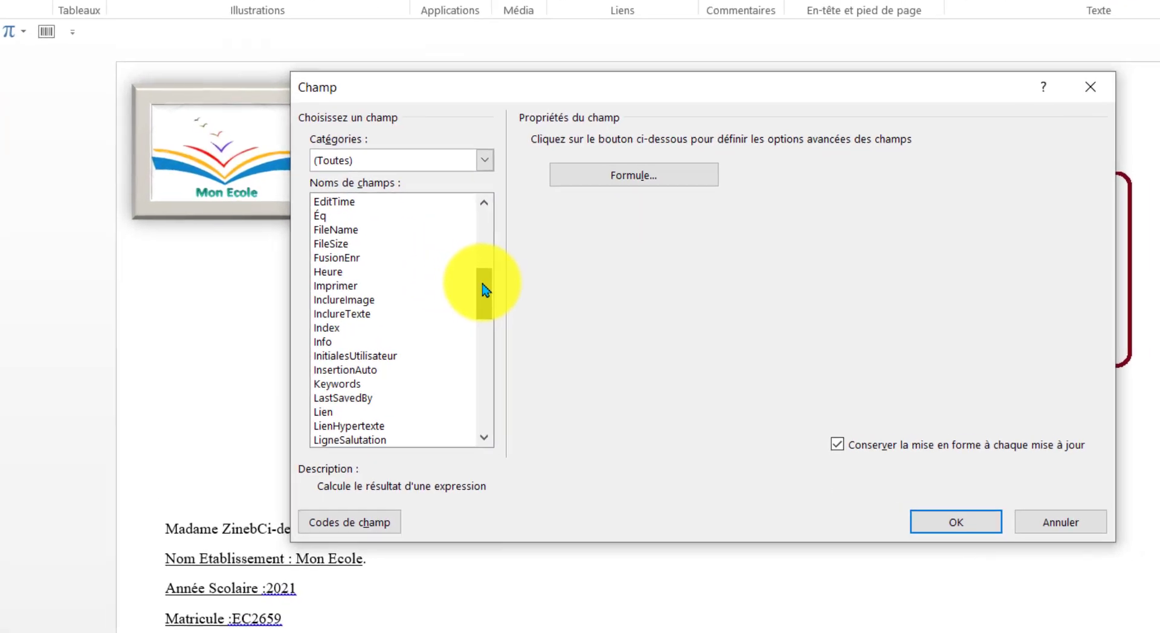
{"action": "left_click", "coordinate": [346, 304]}
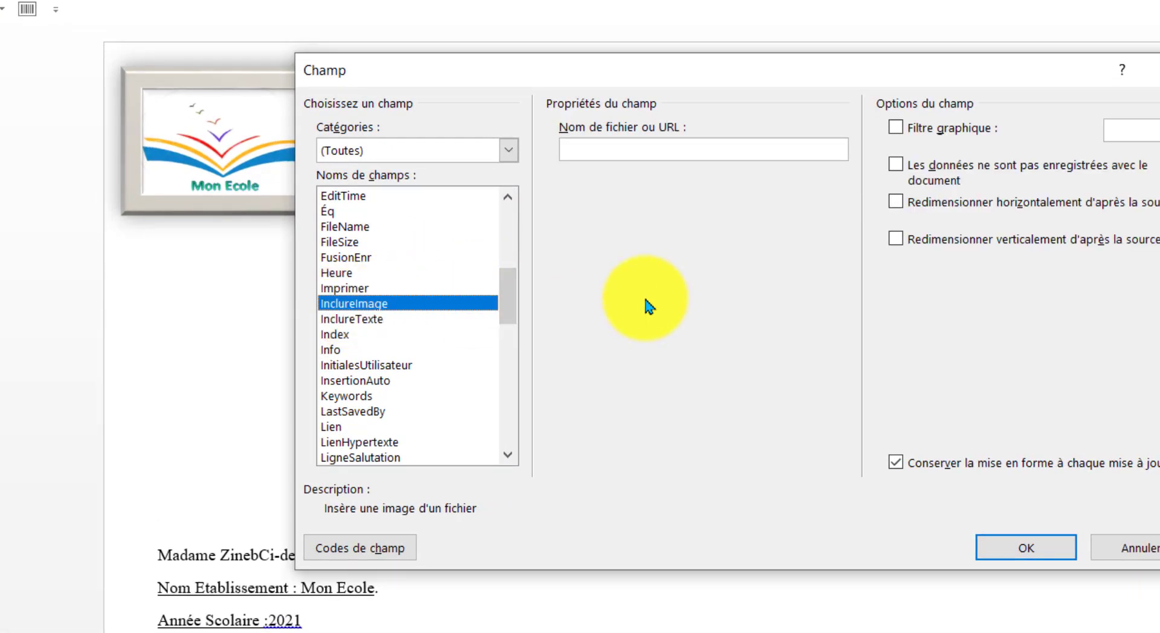
{"action": "left_click", "coordinate": [599, 150]}
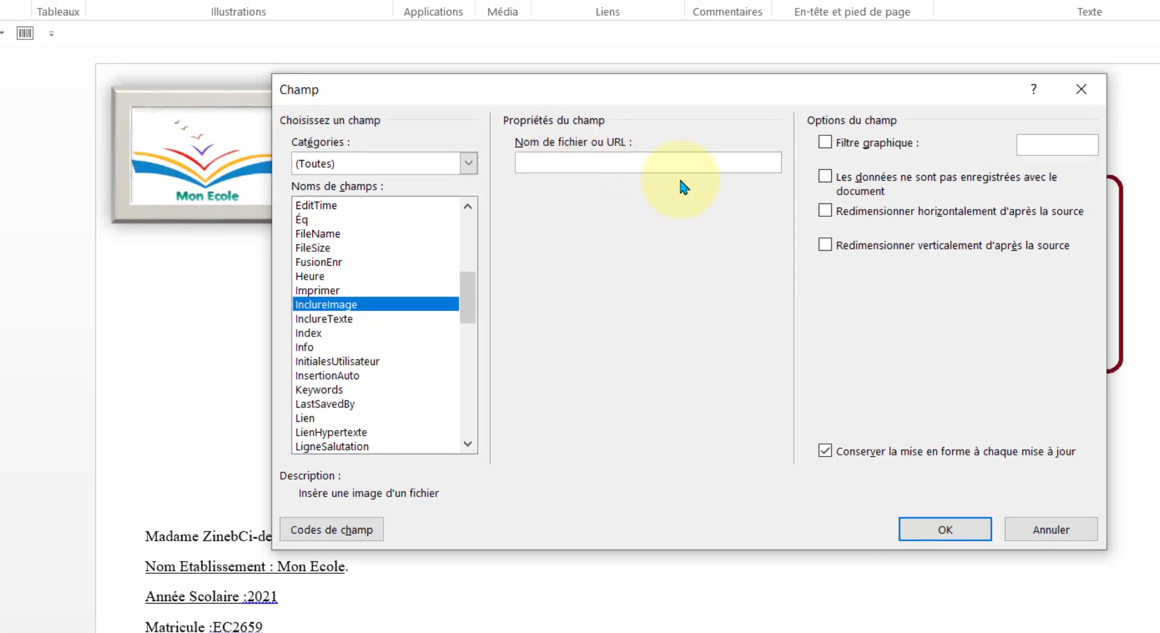
{"action": "left_click", "coordinate": [342, 534]}
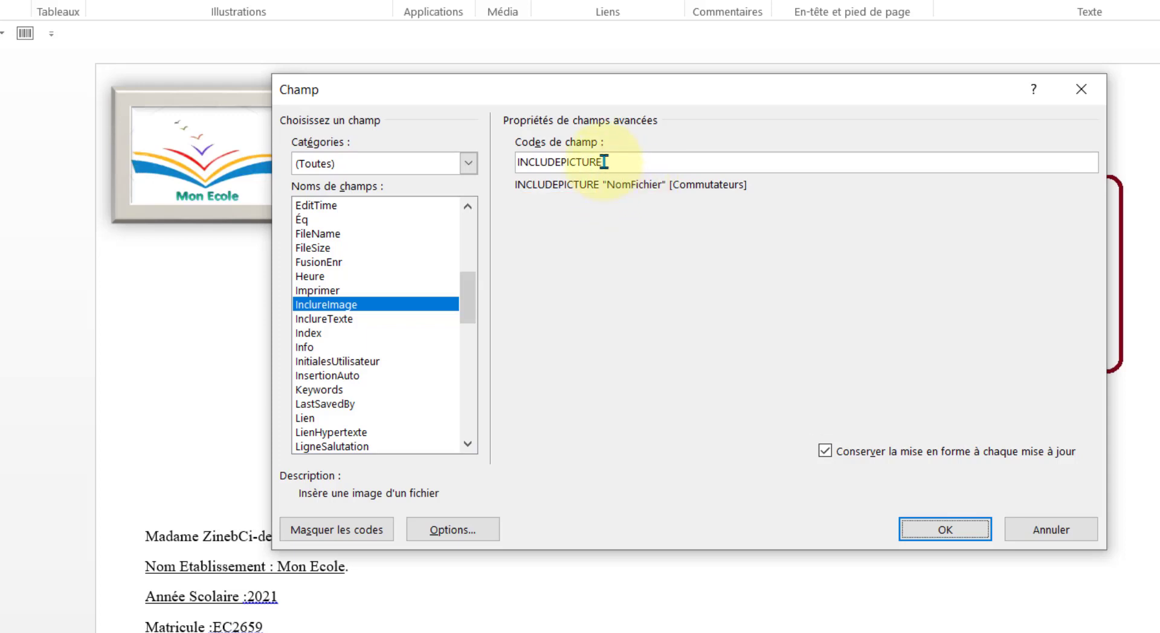
{"action": "left_click", "coordinate": [1037, 531]}
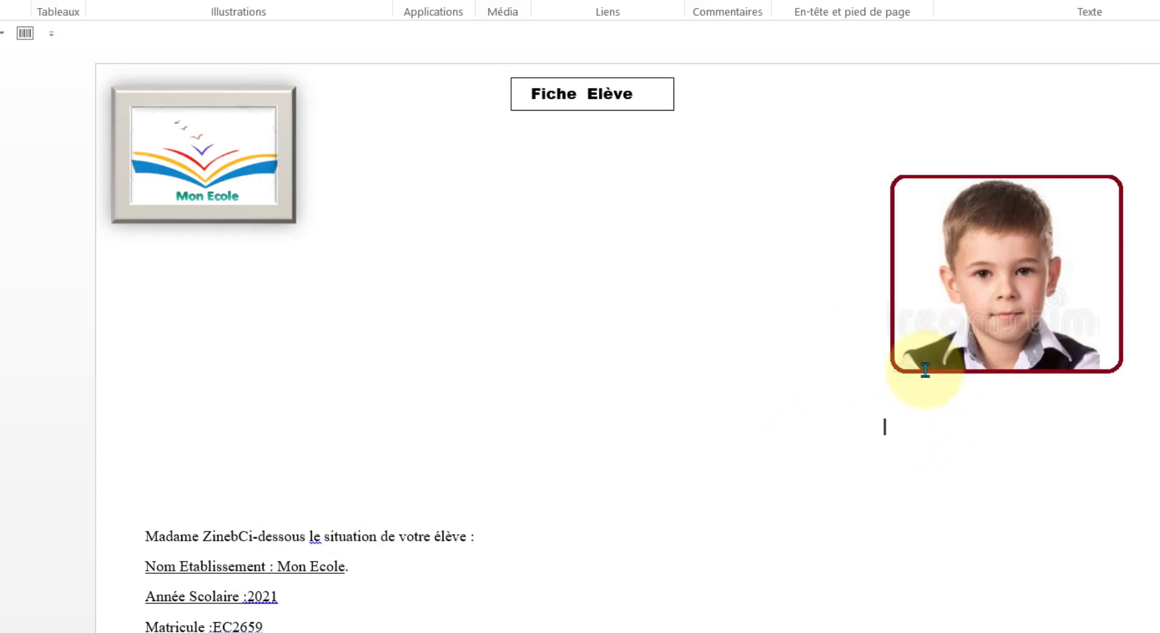
Toggle field codes with Alt+F9 and delete the stray empty {} field under the photo.
{"action": "scroll", "coordinate": [582, 272], "scroll_direction": "up", "scroll_amount": 3}
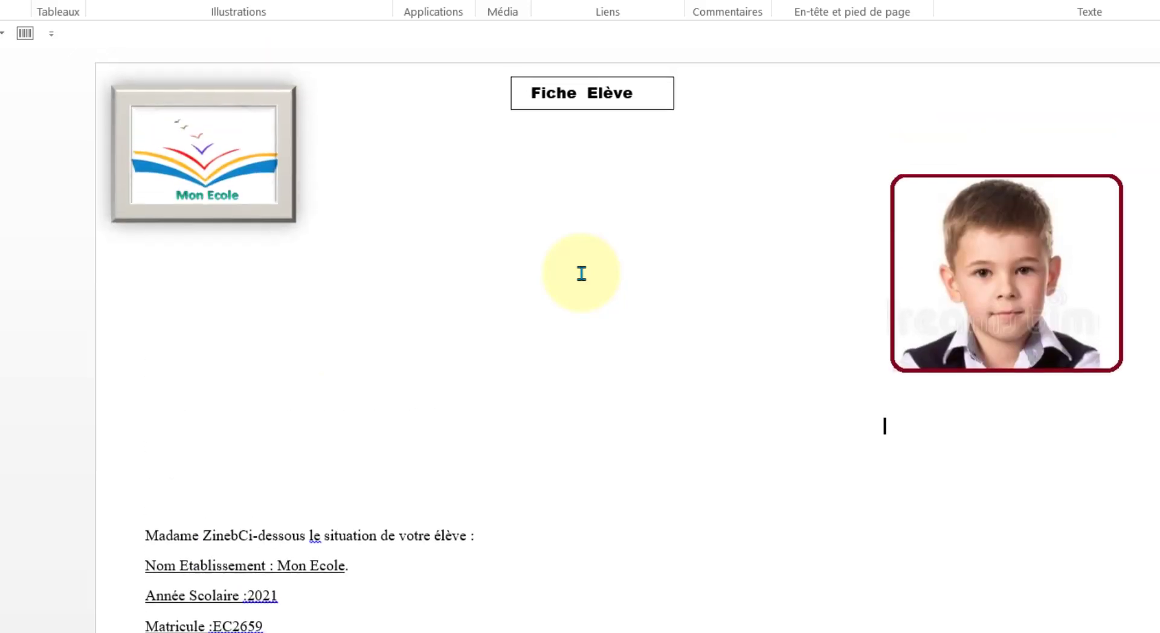
{"action": "scroll", "coordinate": [581, 273], "scroll_direction": "down", "scroll_amount": 3}
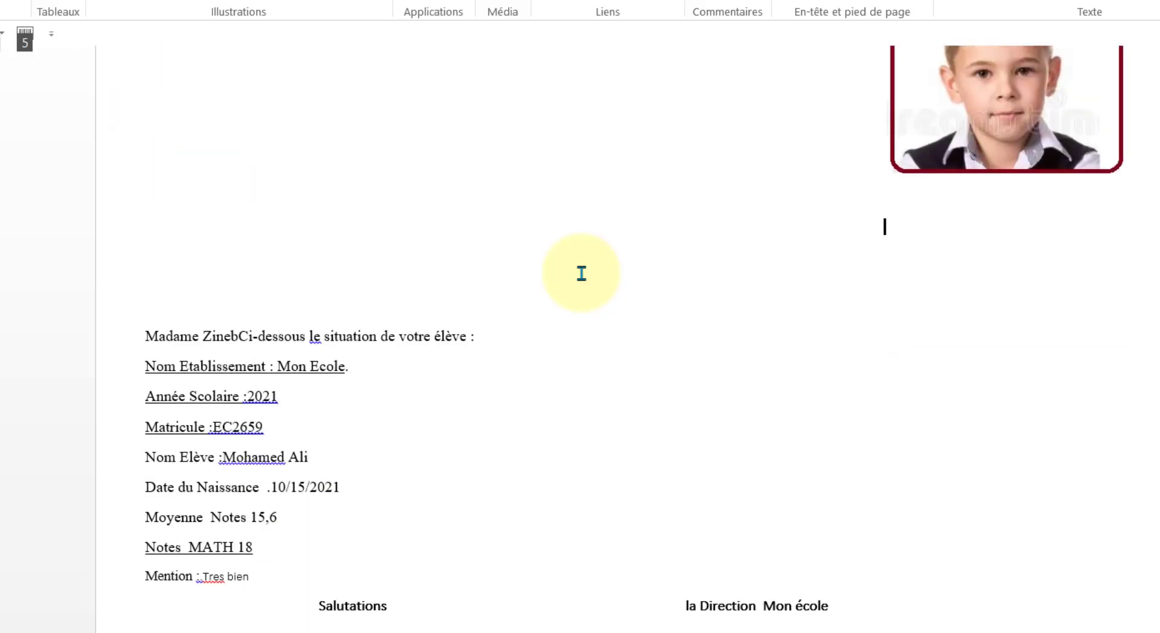
{"action": "scroll", "coordinate": [582, 273], "scroll_direction": "down", "scroll_amount": 3}
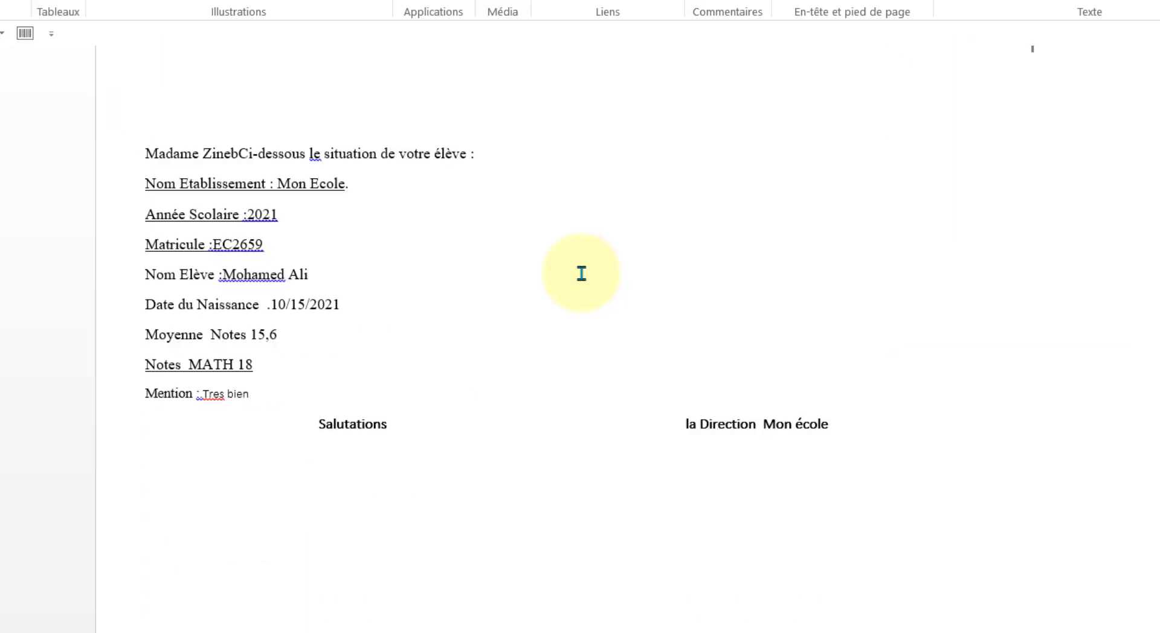
{"action": "scroll", "coordinate": [581, 273], "scroll_direction": "up", "scroll_amount": 3}
{"action": "key", "text": "alt+F9"}
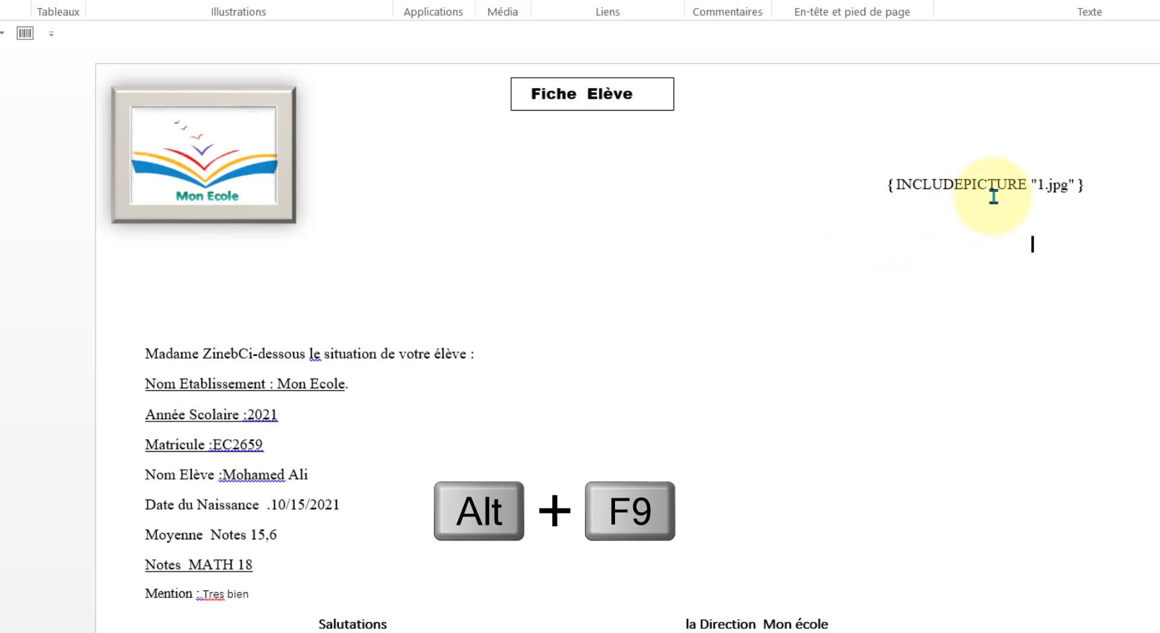
{"action": "key", "text": "alt+F9"}
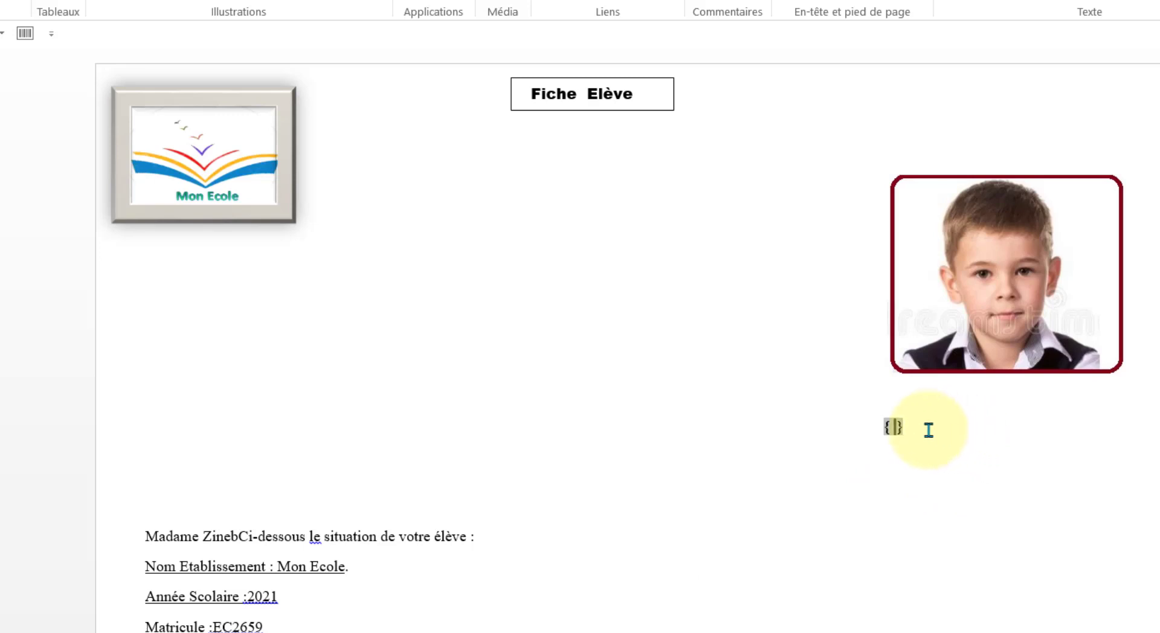
{"action": "left_click_drag", "start_coordinate": [927, 429], "coordinate": [862, 424]}
{"action": "key", "text": "Delete"}
Check with Shift+F9 that the photo comes from INCLUDEPICTURE "1.jpg", then show the photo again.
{"action": "left_click", "coordinate": [939, 312]}
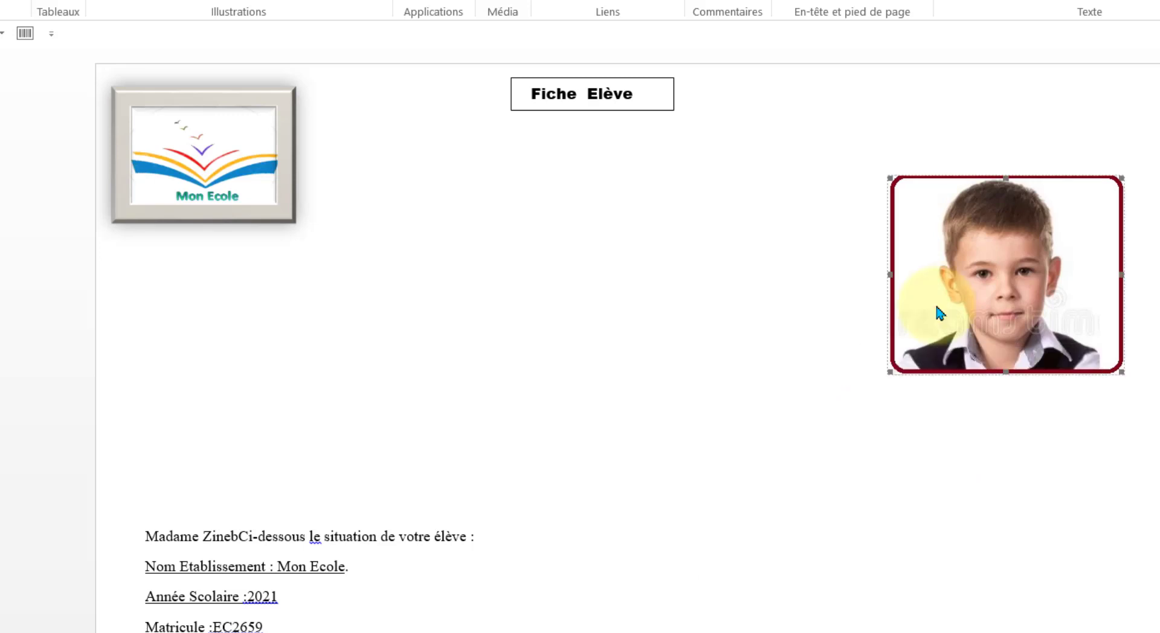
{"action": "key", "text": "shift+F9"}
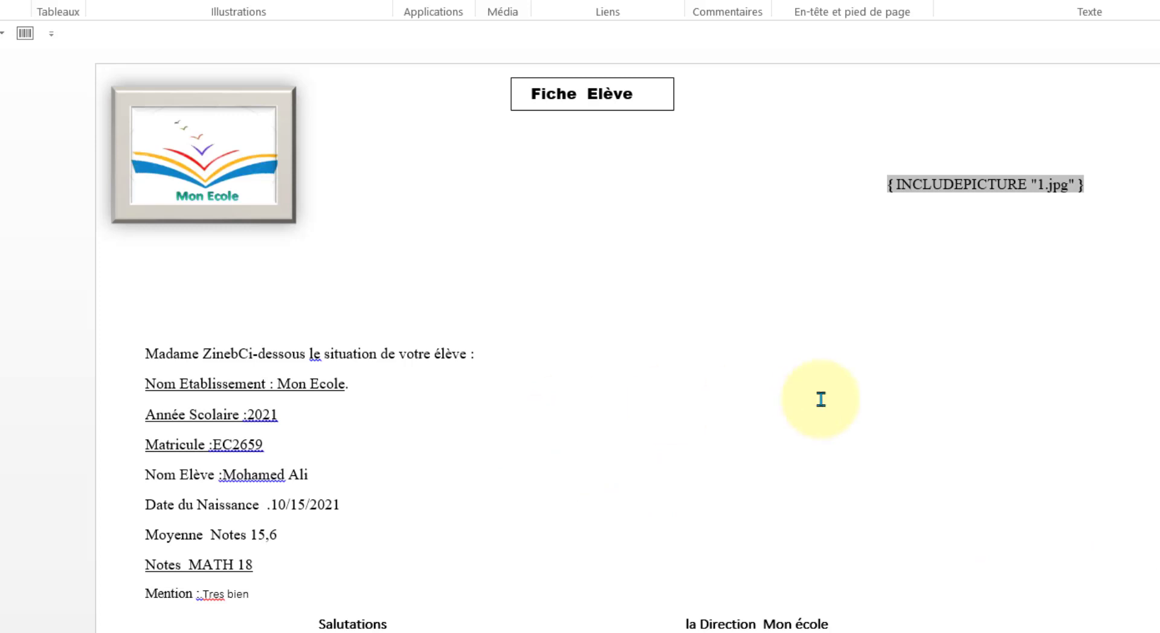
{"action": "key", "text": "shift+F9"}
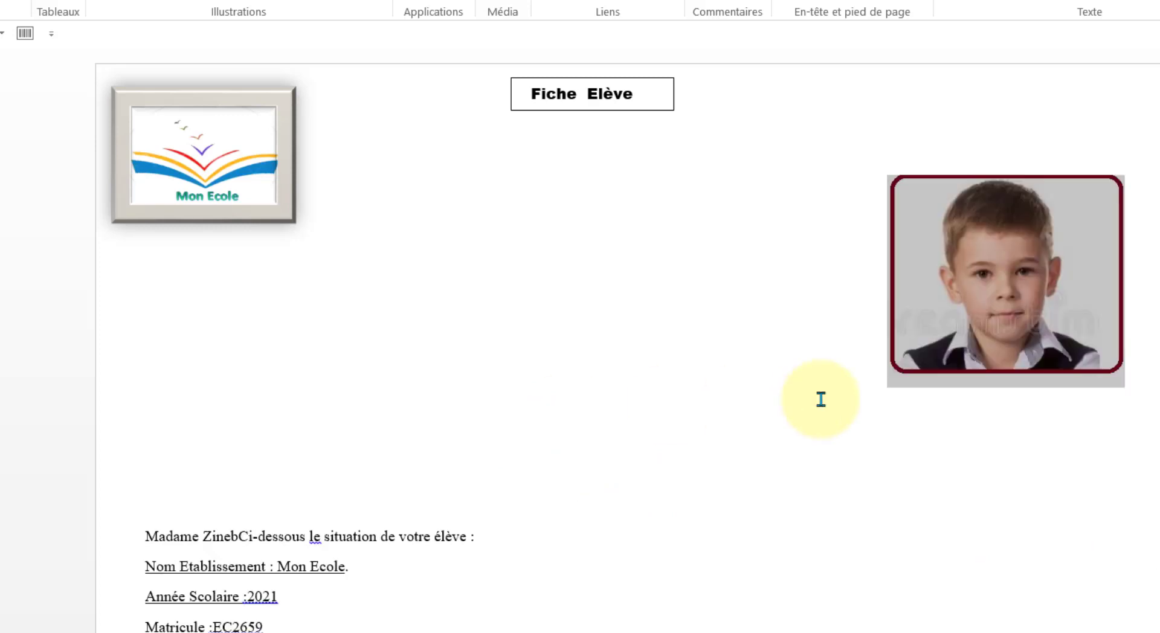
{"action": "key", "text": "shift+F9"}
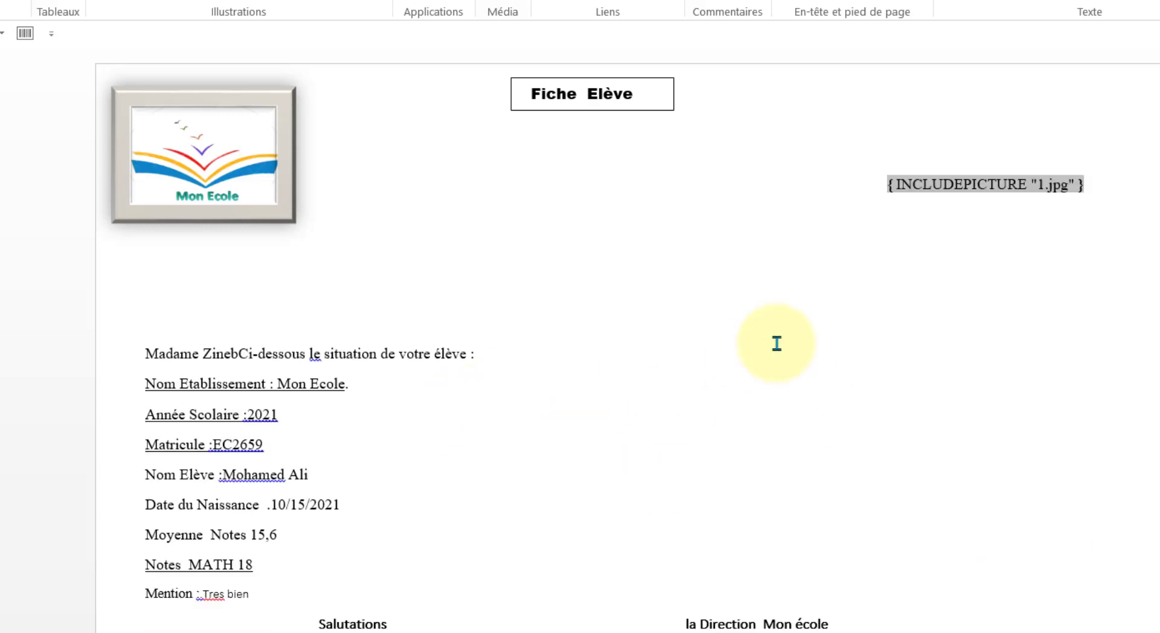
{"action": "key", "text": "shift+F9"}
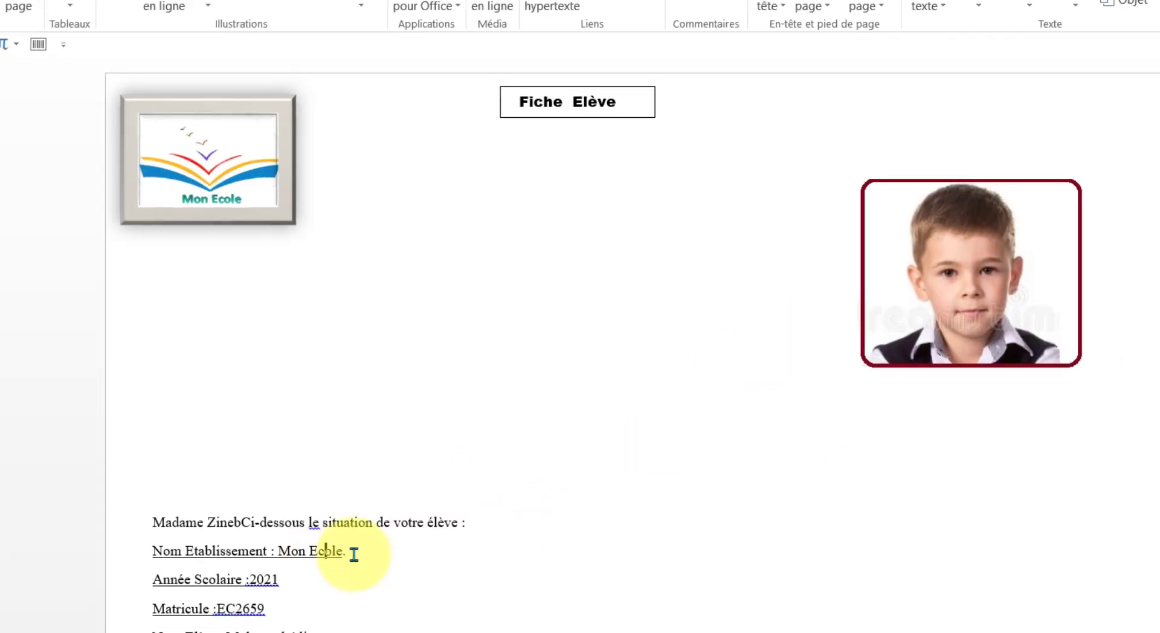
Turn on the Navigation Pane and show the document's pages as thumbnails.
{"action": "scroll", "coordinate": [416, 432], "scroll_direction": "down", "scroll_amount": 2}
{"action": "scroll", "coordinate": [458, 419], "scroll_direction": "down", "scroll_amount": 2}
{"action": "scroll", "coordinate": [460, 421], "scroll_direction": "down", "scroll_amount": 10}
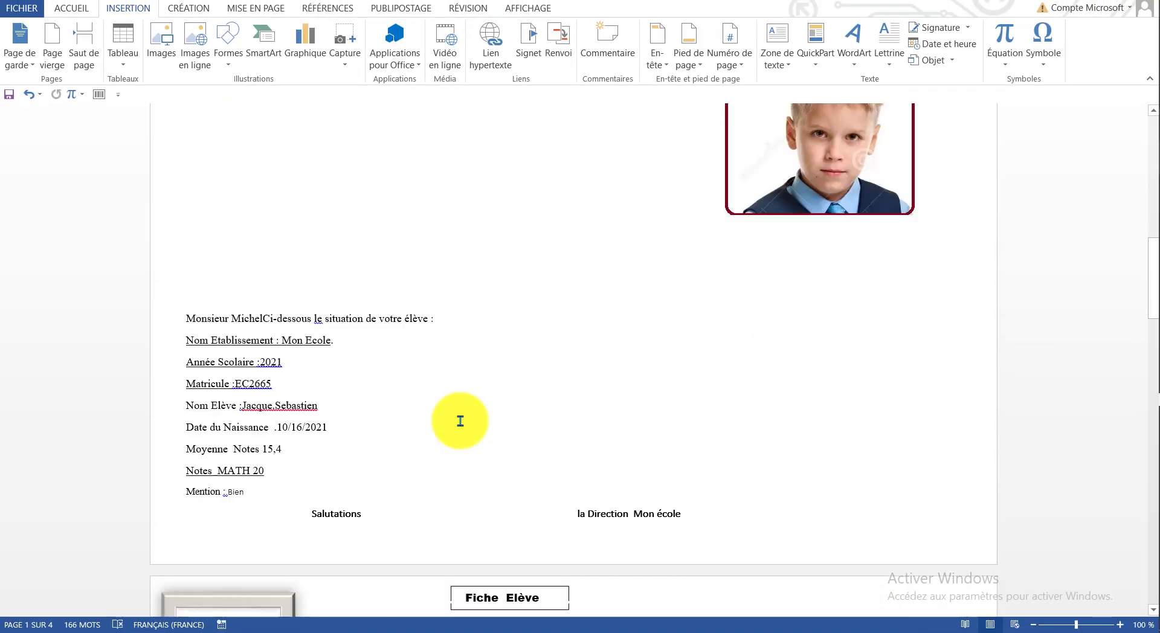
{"action": "scroll", "coordinate": [460, 420], "scroll_direction": "down", "scroll_amount": 3}
{"action": "left_click", "coordinate": [517, 11]}
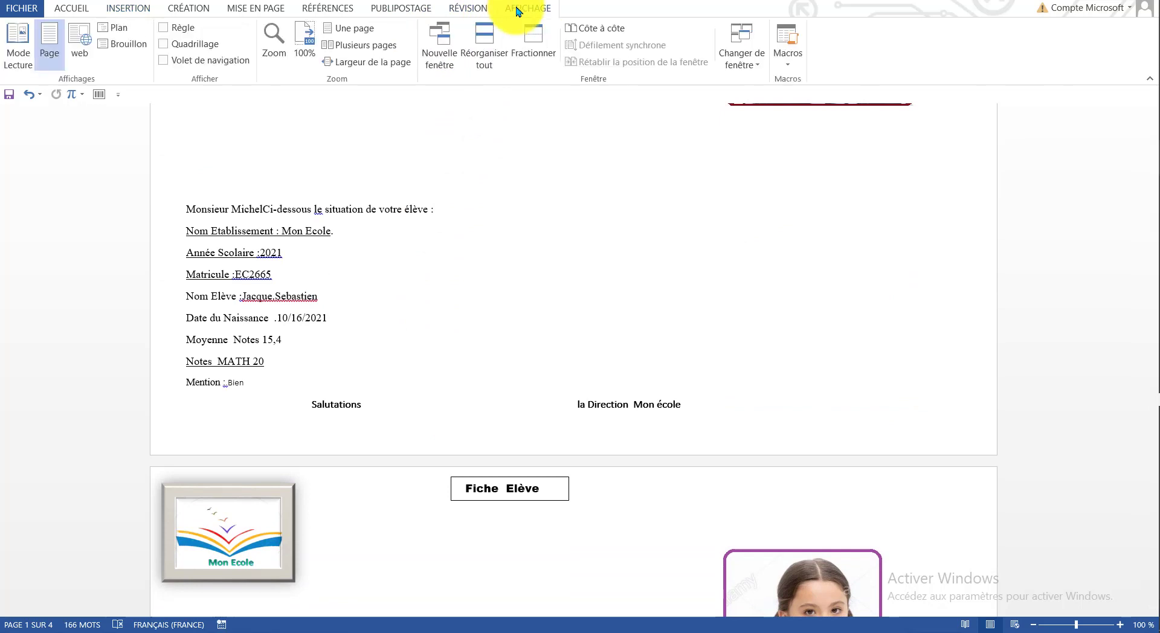
{"action": "left_click", "coordinate": [184, 60]}
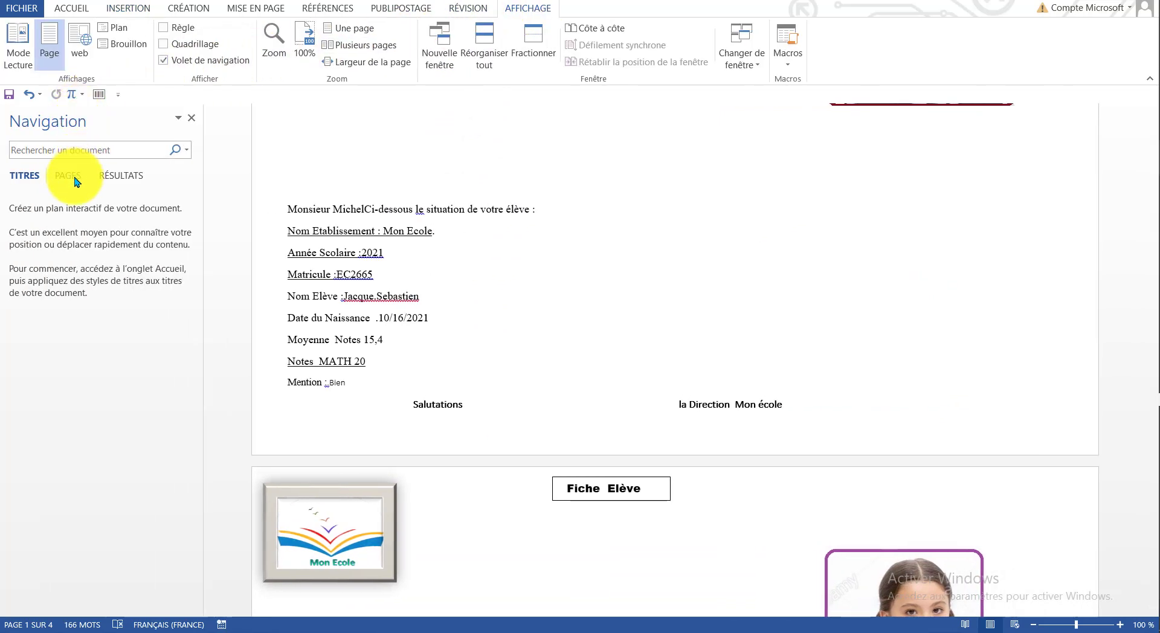
{"action": "left_click", "coordinate": [68, 175]}
Review the four merged student pages, each with its own photo.
{"action": "scroll", "coordinate": [174, 287], "scroll_direction": "up", "scroll_amount": 3}
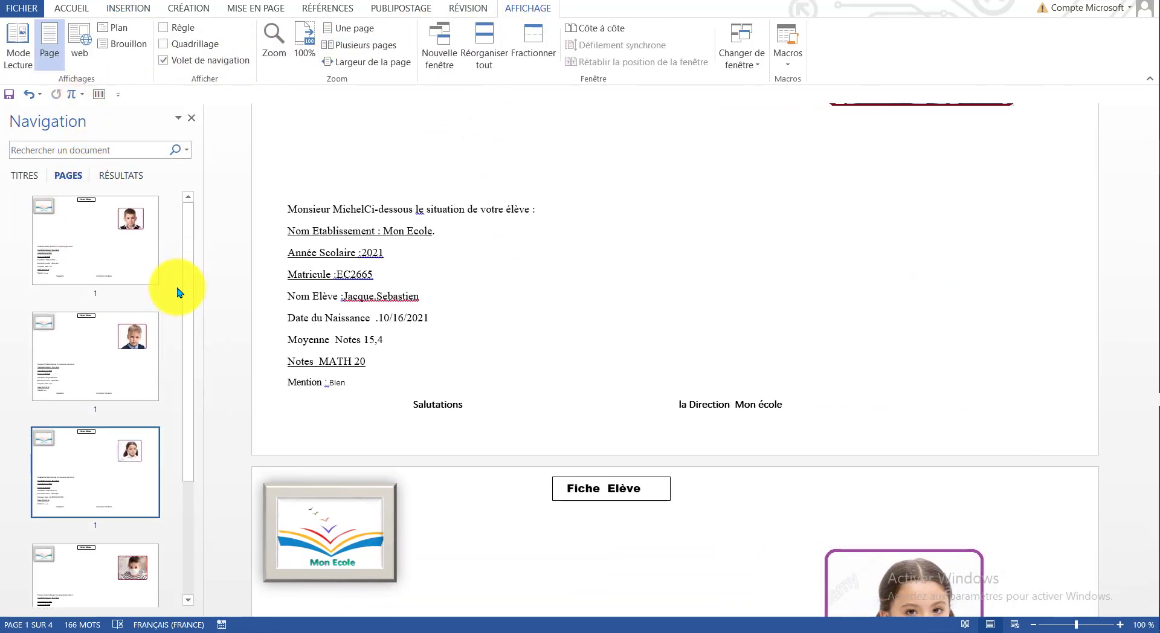
{"action": "left_click", "coordinate": [127, 257]}
{"action": "left_click", "coordinate": [124, 326]}
{"action": "left_click", "coordinate": [108, 476]}
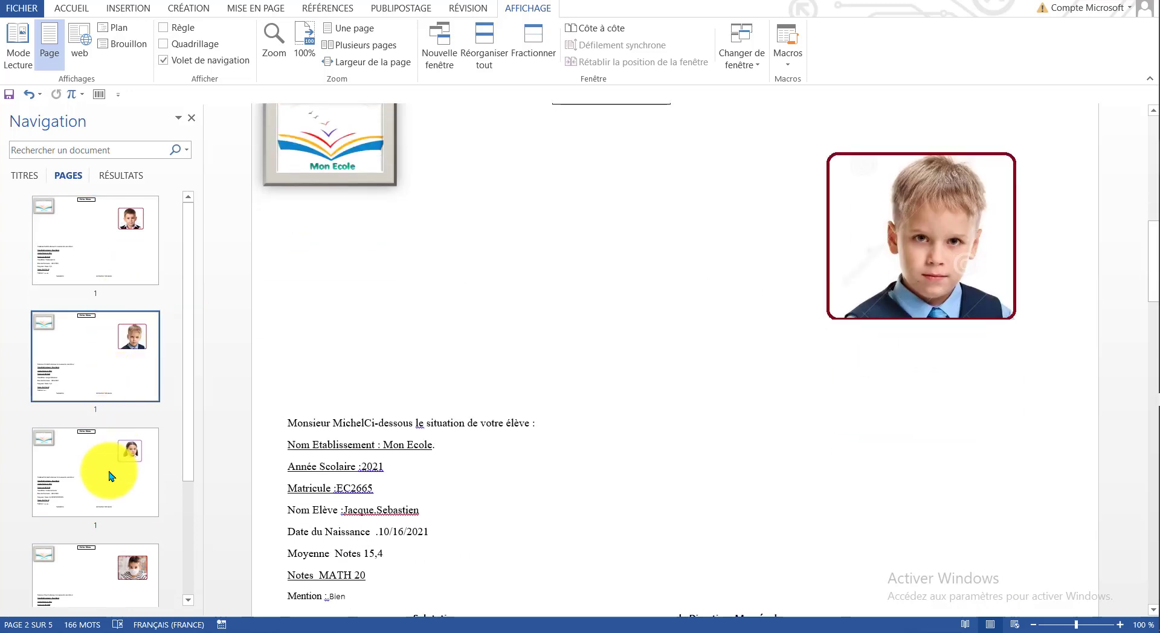
{"action": "left_click", "coordinate": [98, 575]}
{"action": "scroll", "coordinate": [102, 471], "scroll_direction": "down", "scroll_amount": 3}
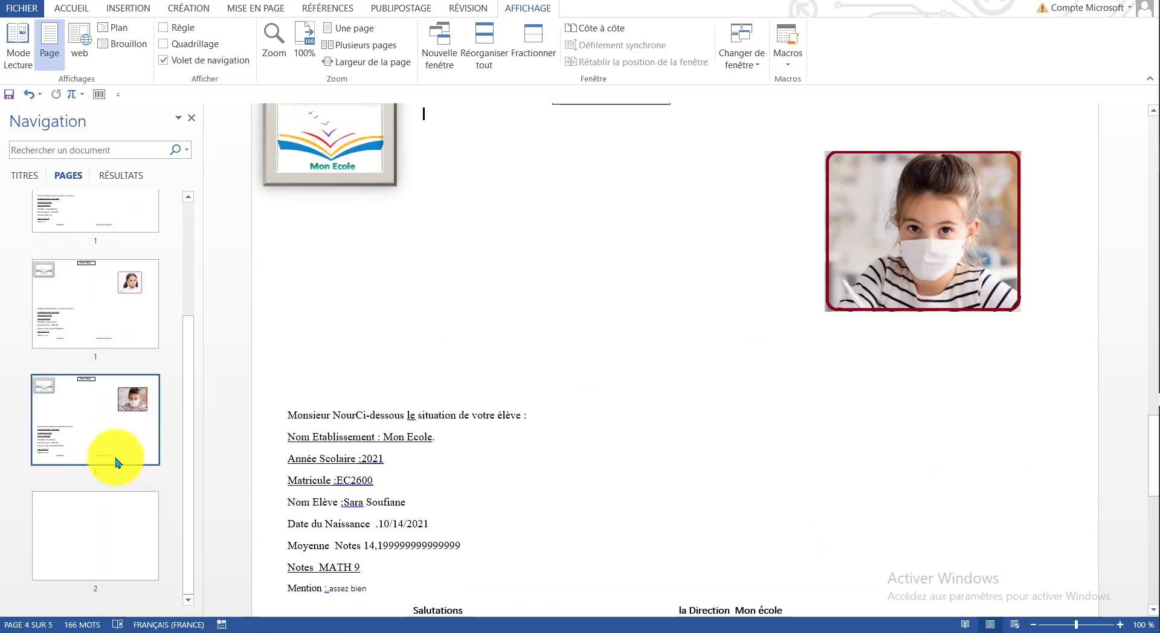
{"action": "scroll", "coordinate": [383, 387], "scroll_direction": "up", "scroll_amount": 10}
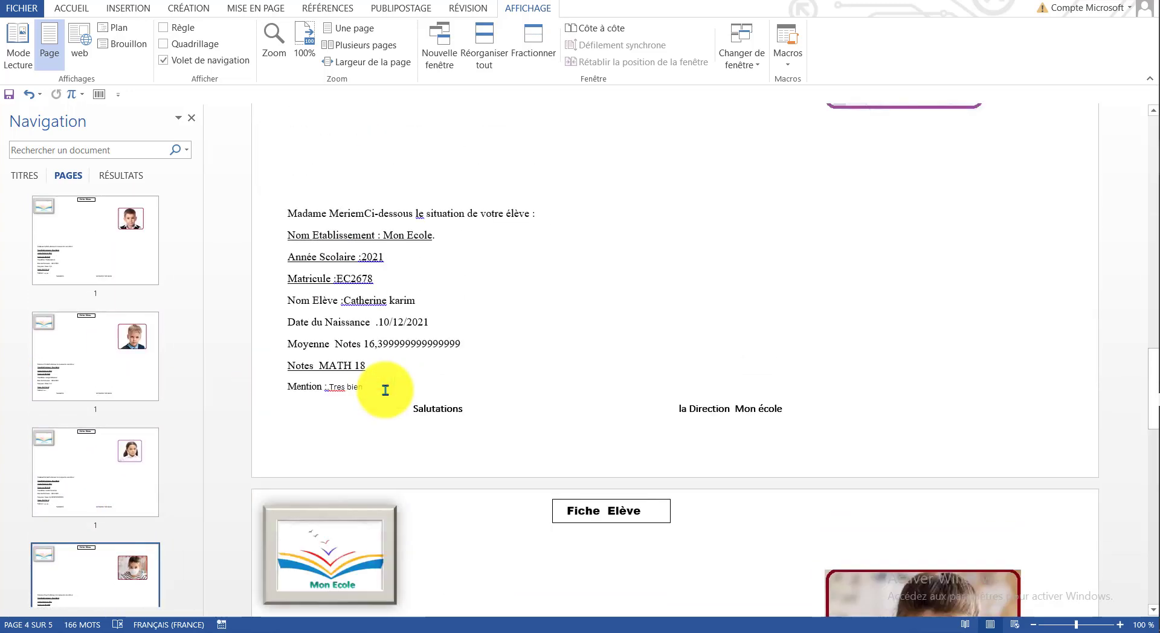
{"action": "scroll", "coordinate": [383, 388], "scroll_direction": "up", "scroll_amount": 15}
{"action": "scroll", "coordinate": [386, 392], "scroll_direction": "up", "scroll_amount": 3}
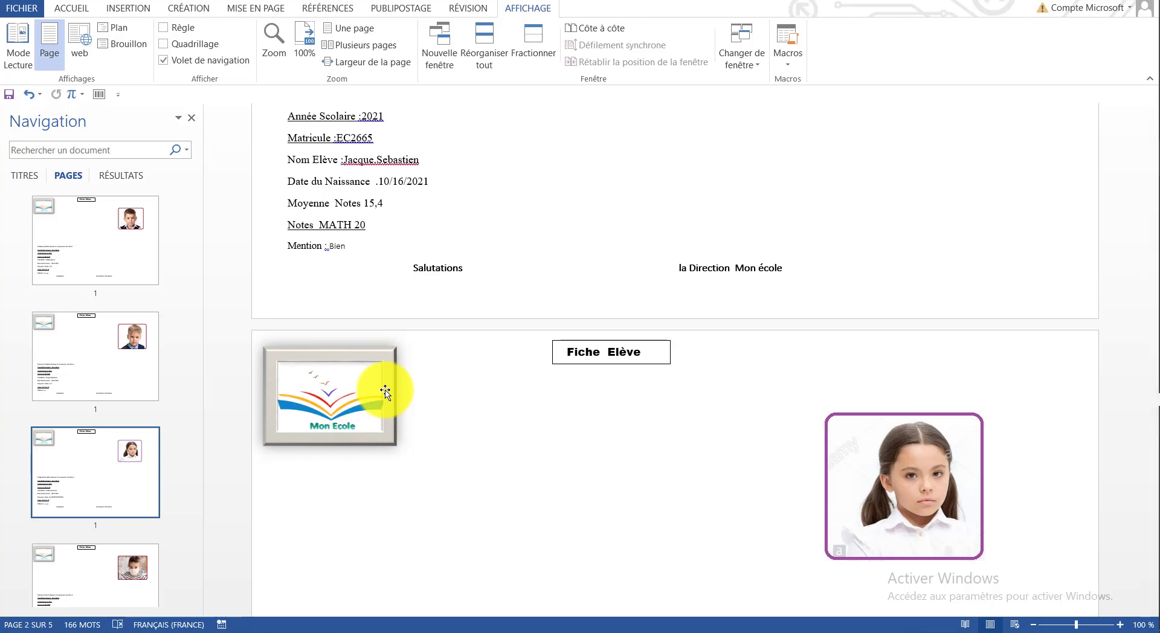
{"action": "scroll", "coordinate": [386, 392], "scroll_direction": "up", "scroll_amount": 1}
{"action": "scroll", "coordinate": [383, 388], "scroll_direction": "up", "scroll_amount": 8}
{"action": "scroll", "coordinate": [383, 389], "scroll_direction": "up", "scroll_amount": 4}
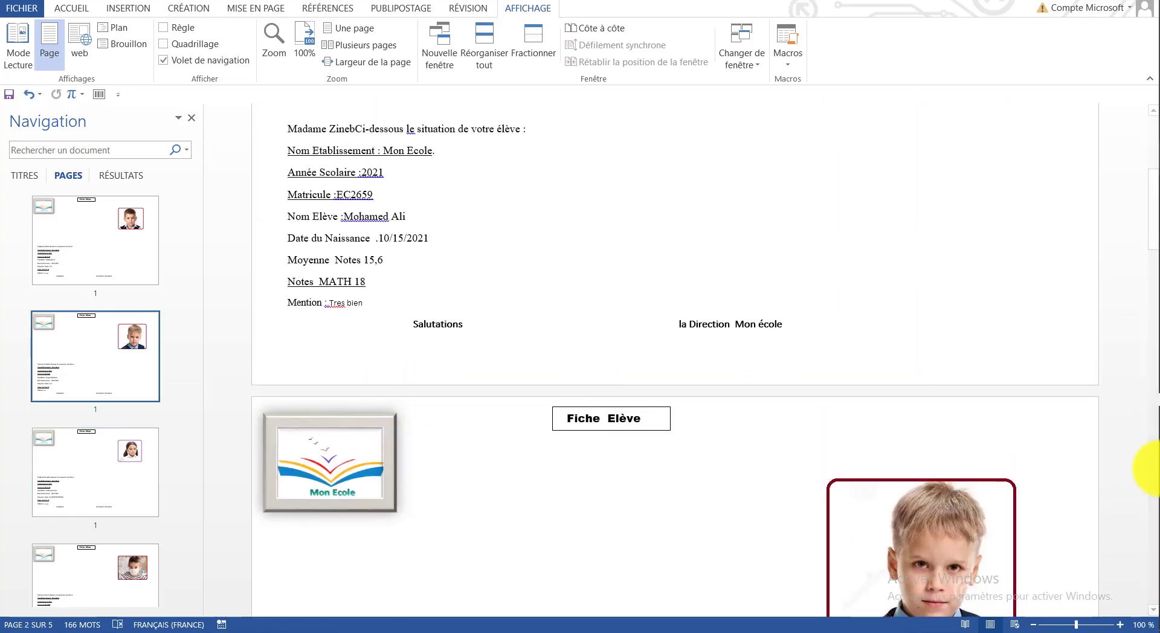
Bring up the Excel student data sheet, then the XX folder holding photos 1.jpg–4.jpg.
{"action": "mouse_move", "coordinate": [1157, 465]}
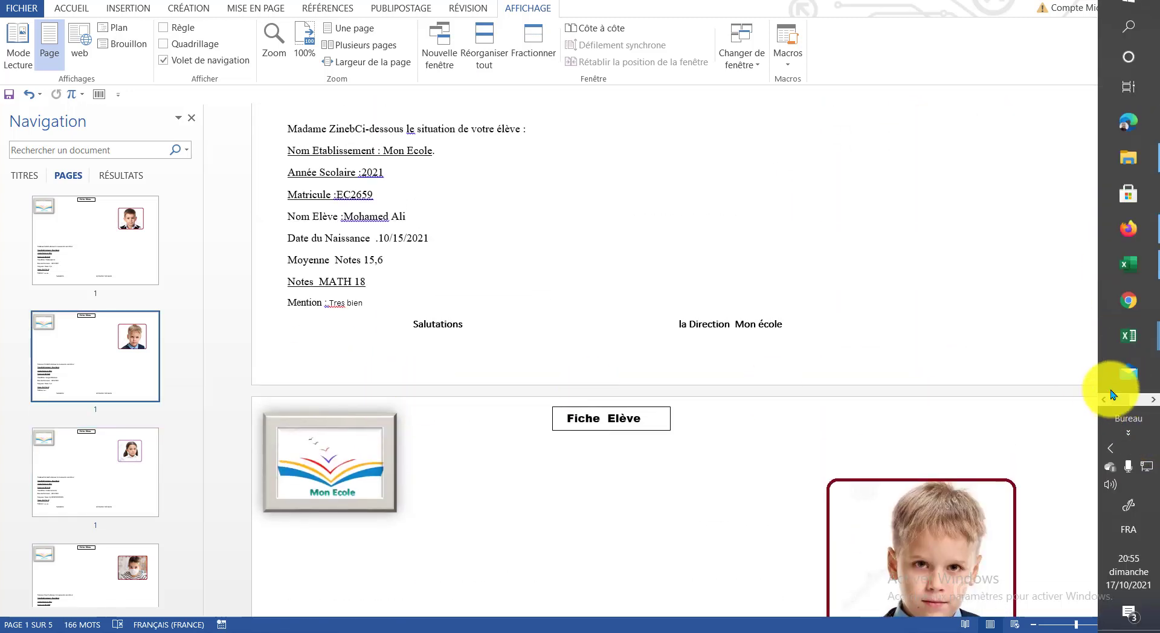
{"action": "mouse_move", "coordinate": [1125, 336]}
{"action": "left_click", "coordinate": [1002, 473]}
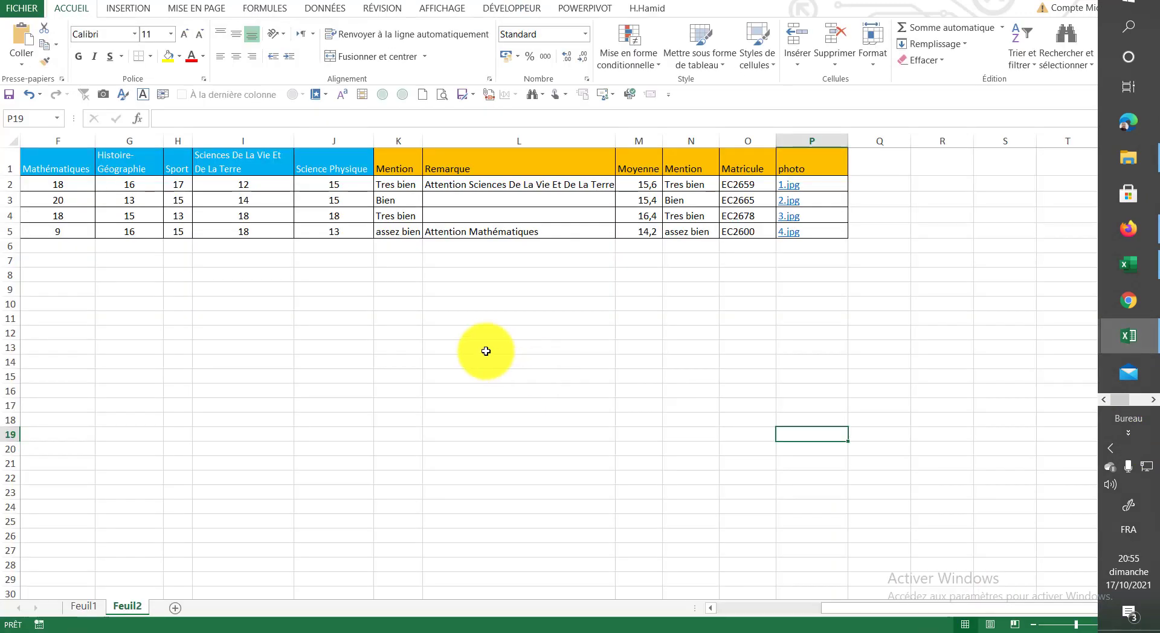
{"action": "left_click", "coordinate": [485, 351]}
{"action": "left_click_drag", "start_coordinate": [823, 609], "coordinate": [715, 608]}
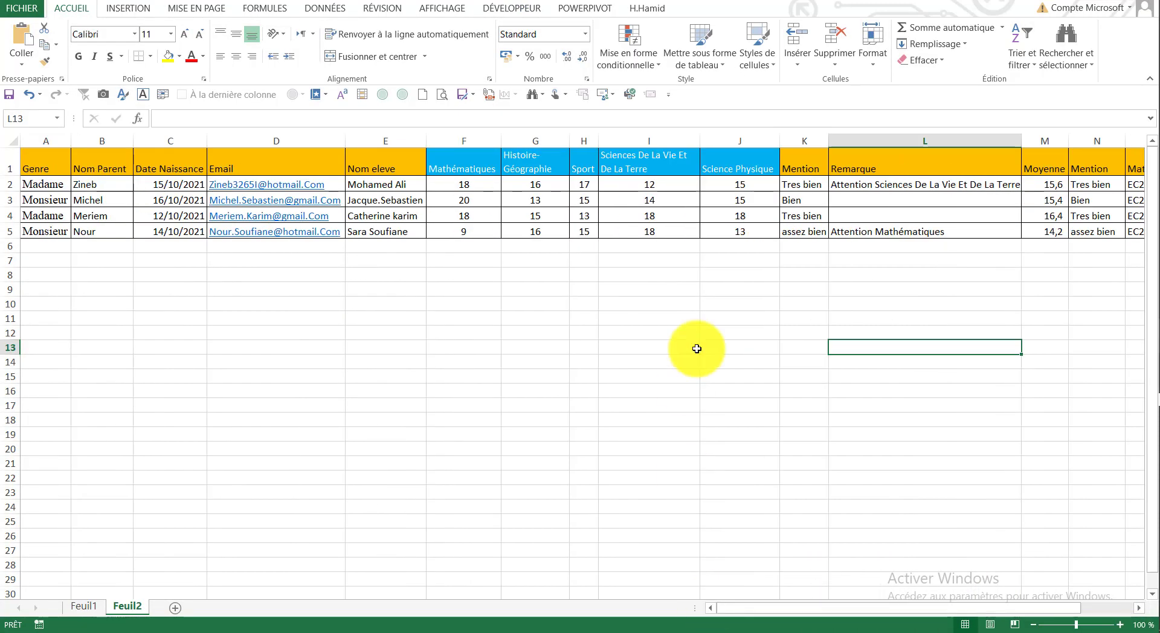
{"action": "left_click", "coordinate": [1128, 158]}
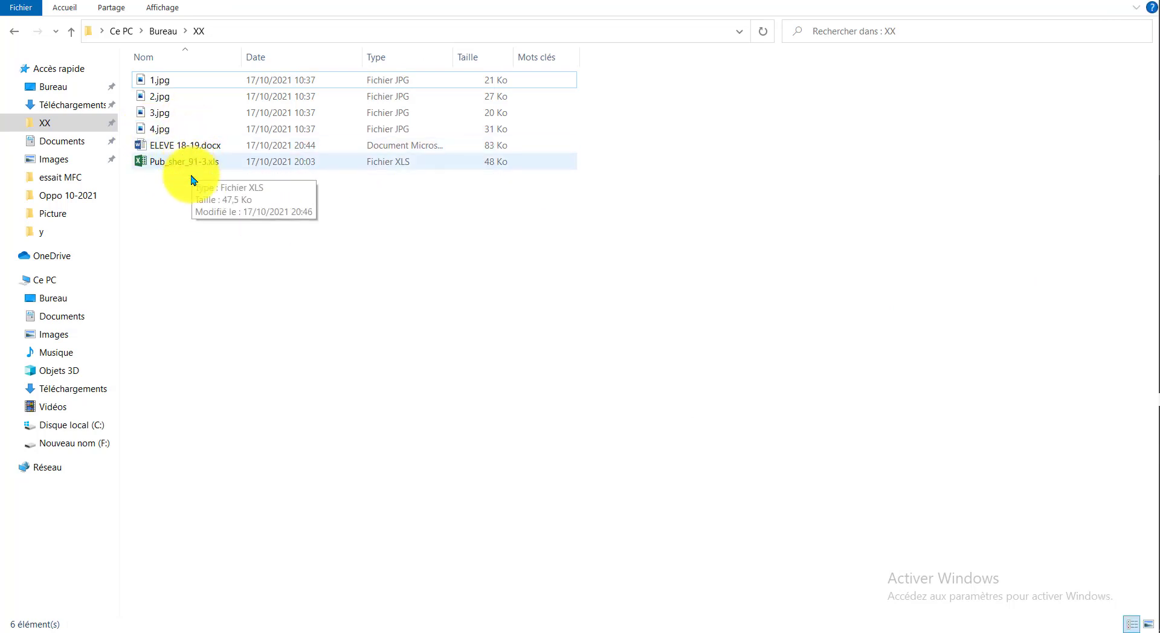
Return to the merged Fiche Elève Word document from the taskbar.
{"action": "left_click", "coordinate": [1153, 399]}
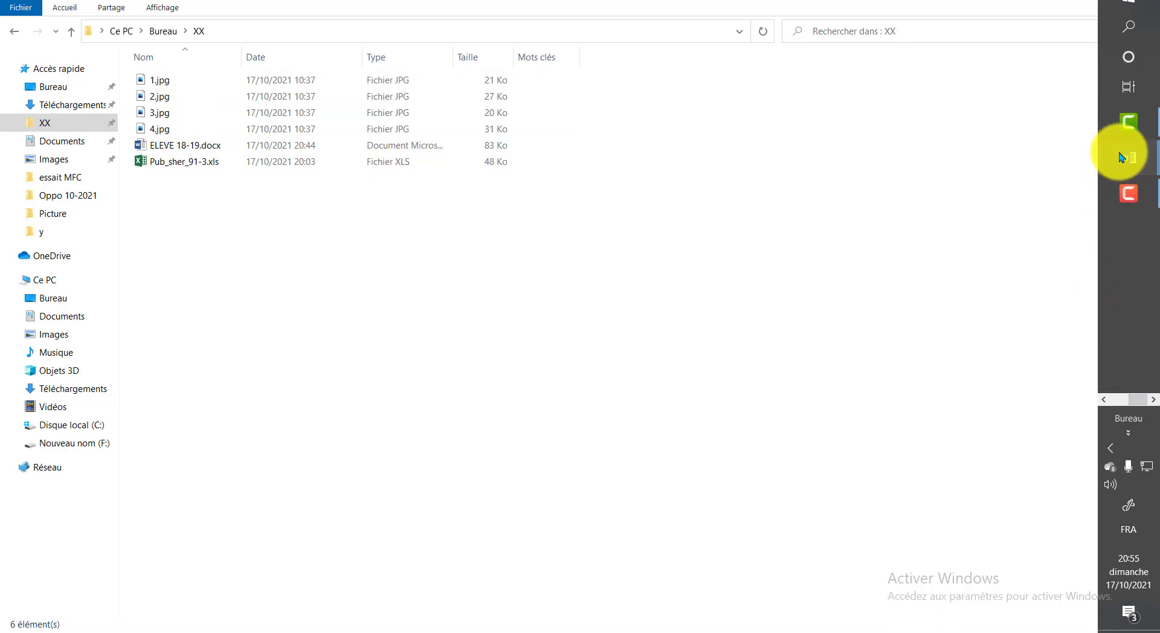
{"action": "mouse_move", "coordinate": [1125, 158]}
{"action": "left_click", "coordinate": [953, 225]}
{"action": "scroll", "coordinate": [449, 348], "scroll_direction": "down", "scroll_amount": 8}
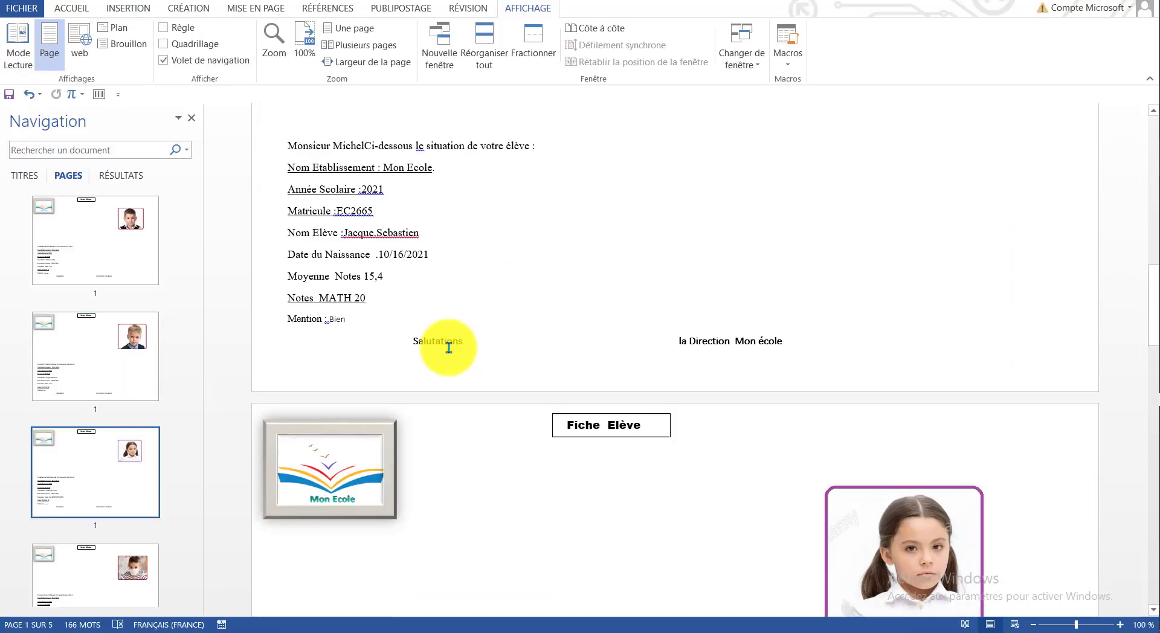
{"action": "scroll", "coordinate": [449, 348], "scroll_direction": "up", "scroll_amount": 10}
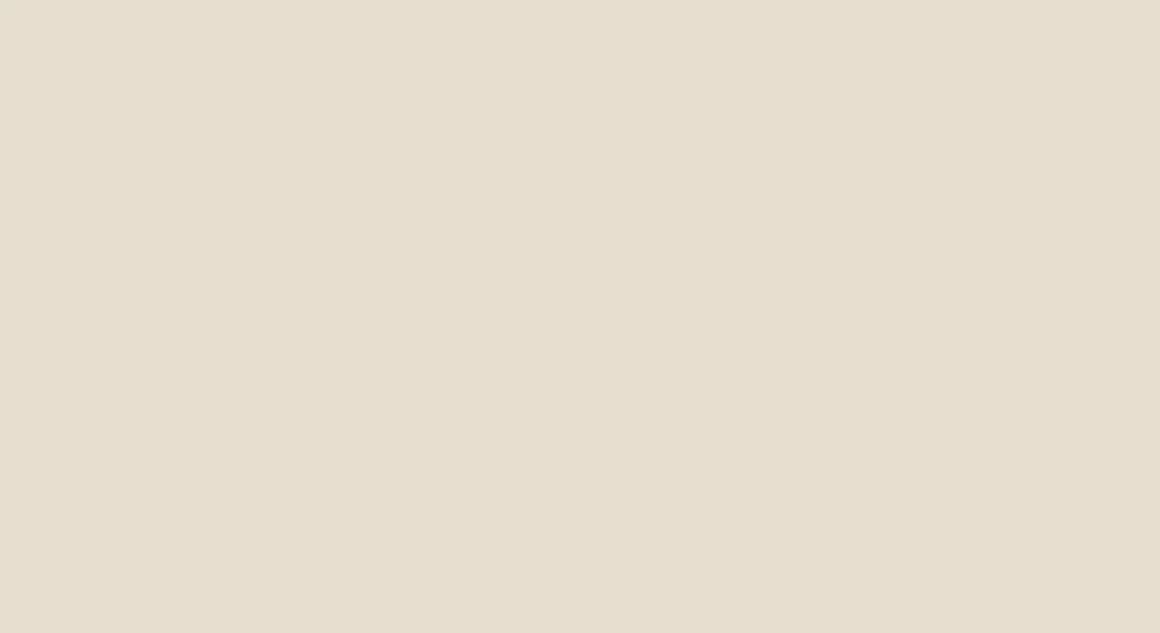